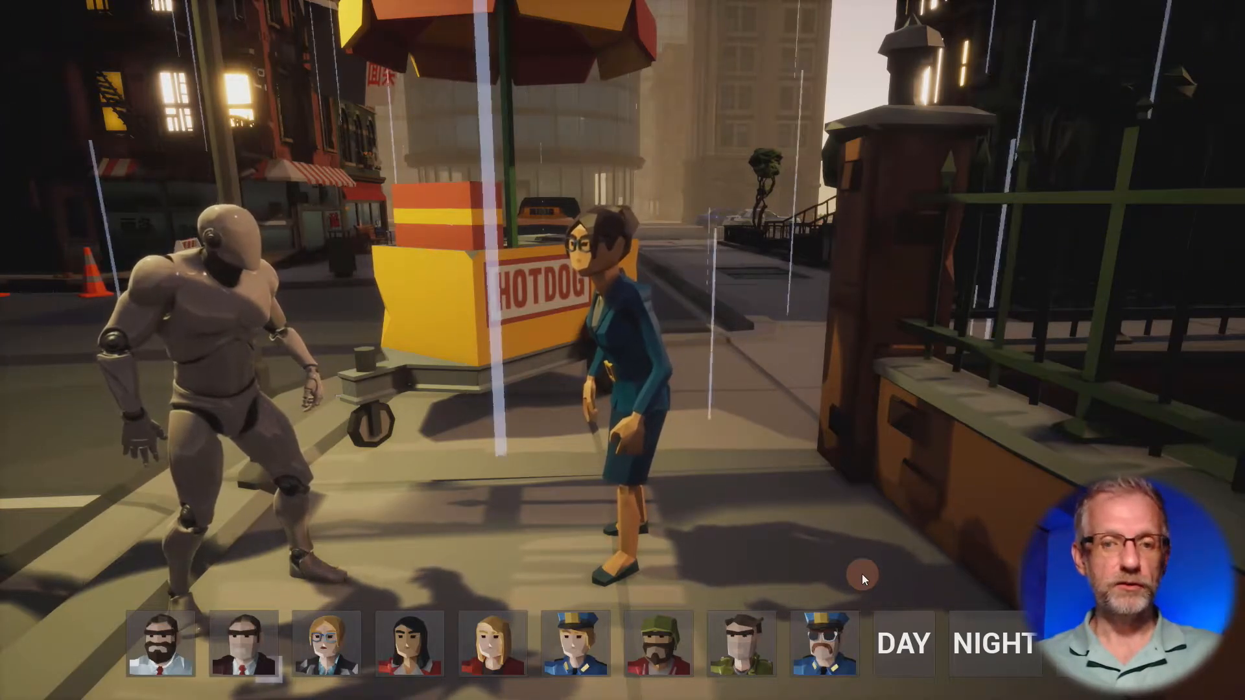
- End the game preview, leave the full-screen viewport and open the SelectionMenu widget blueprint
click(862, 574)
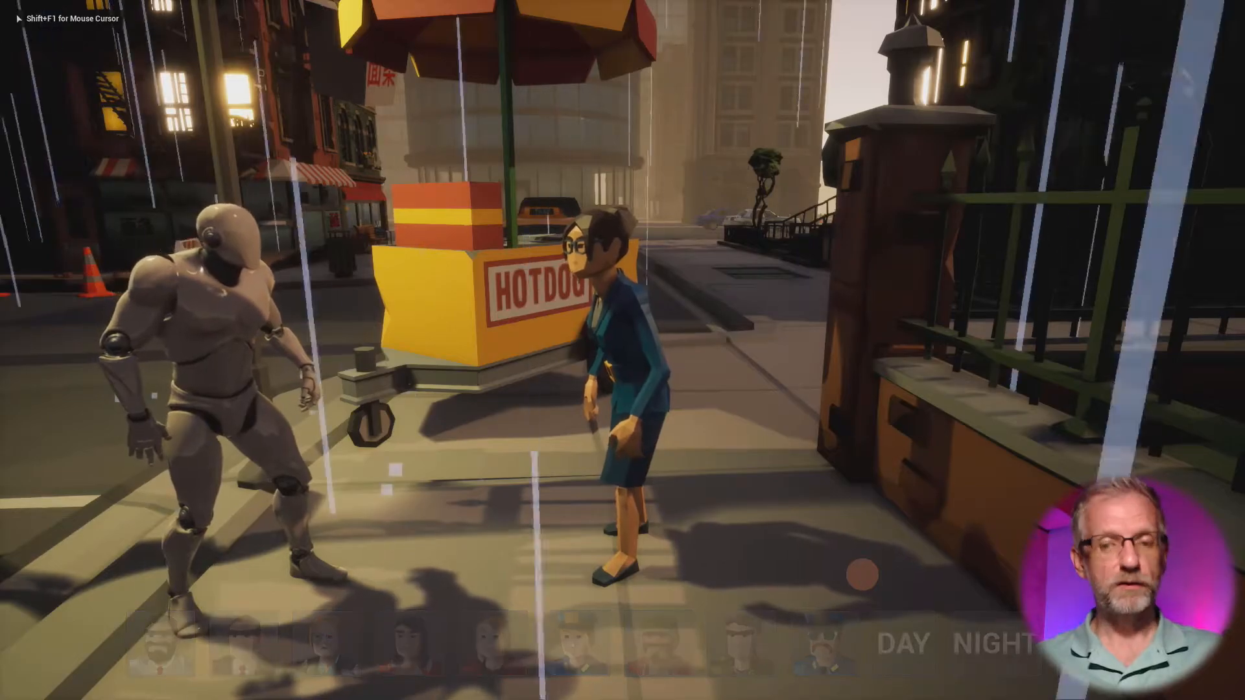
key(Escape)
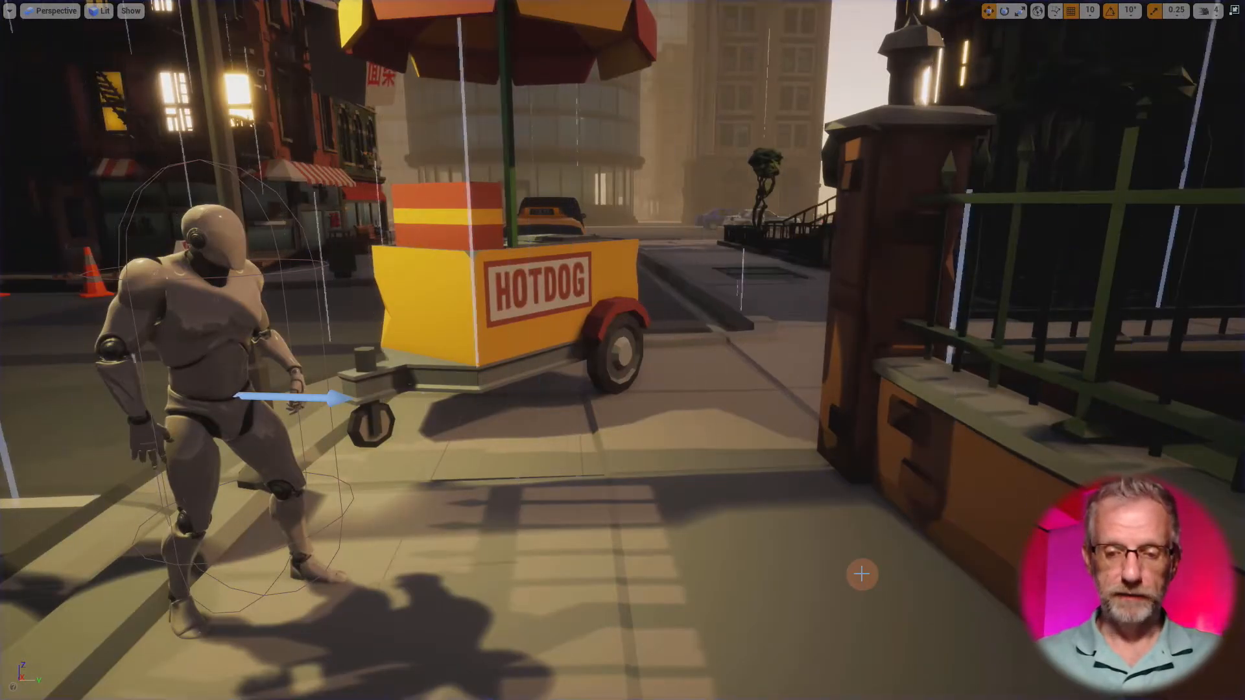
key(F11)
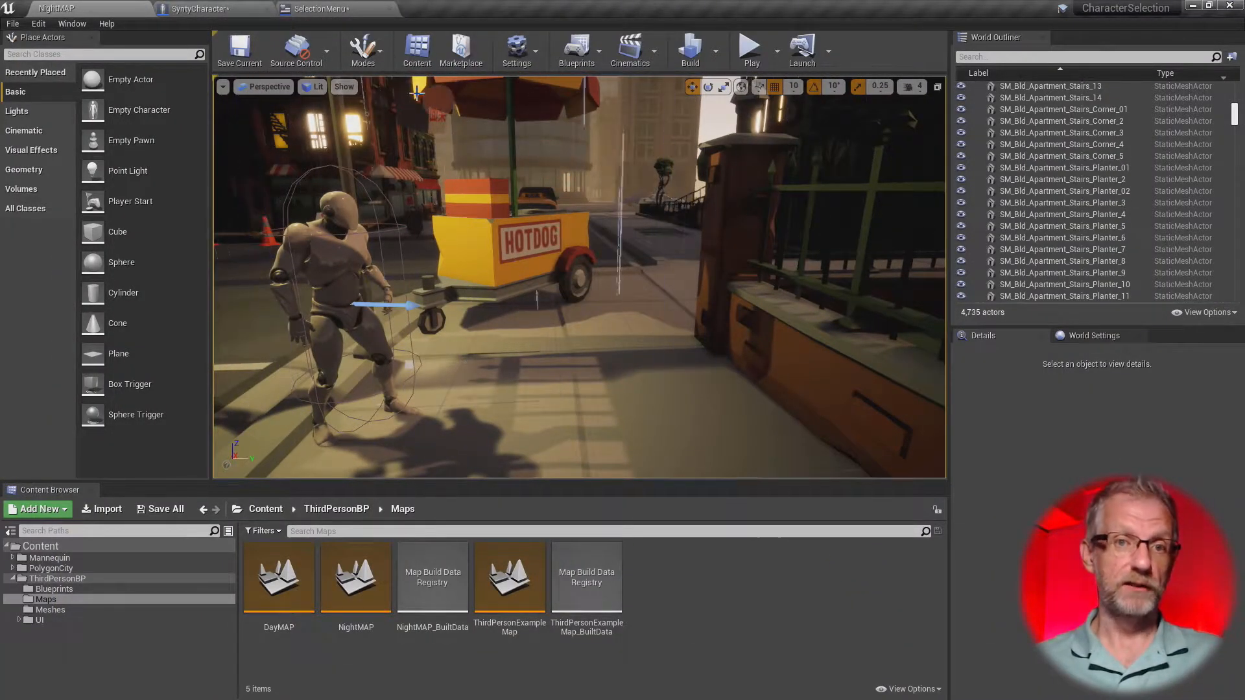
click(324, 10)
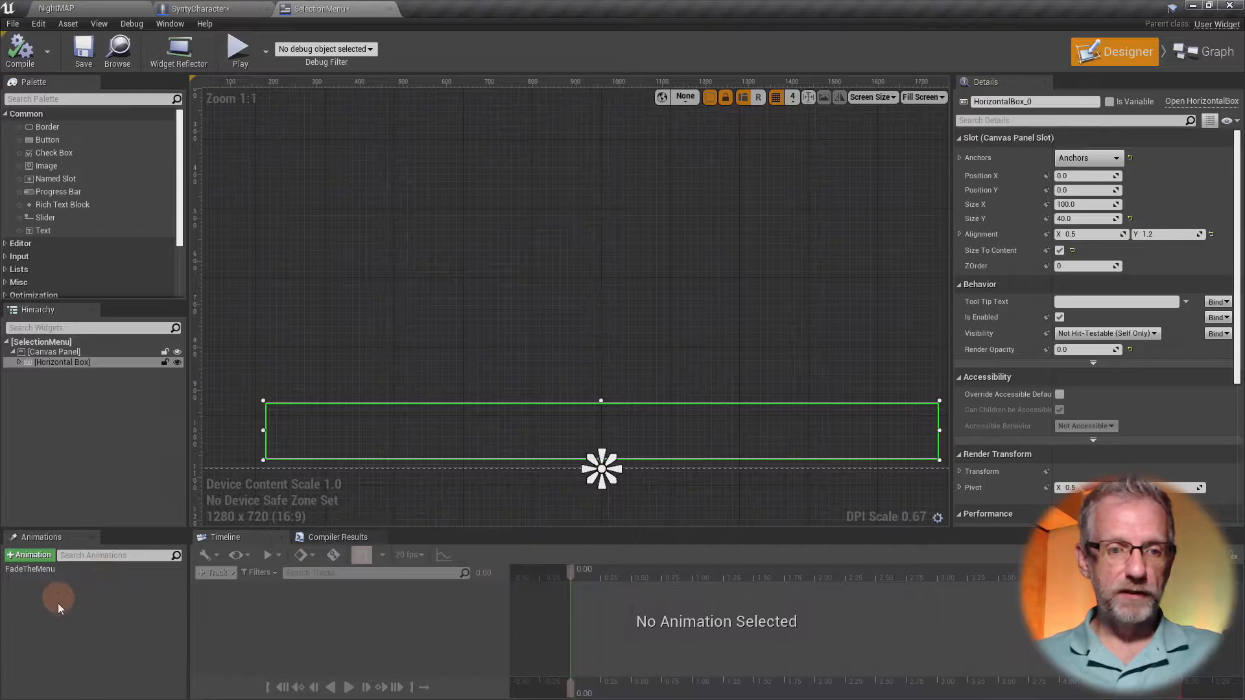
- Preview the FadeTheMenu animation by scrubbing its timeline to 0.05, and deselect the animation
click(70, 568)
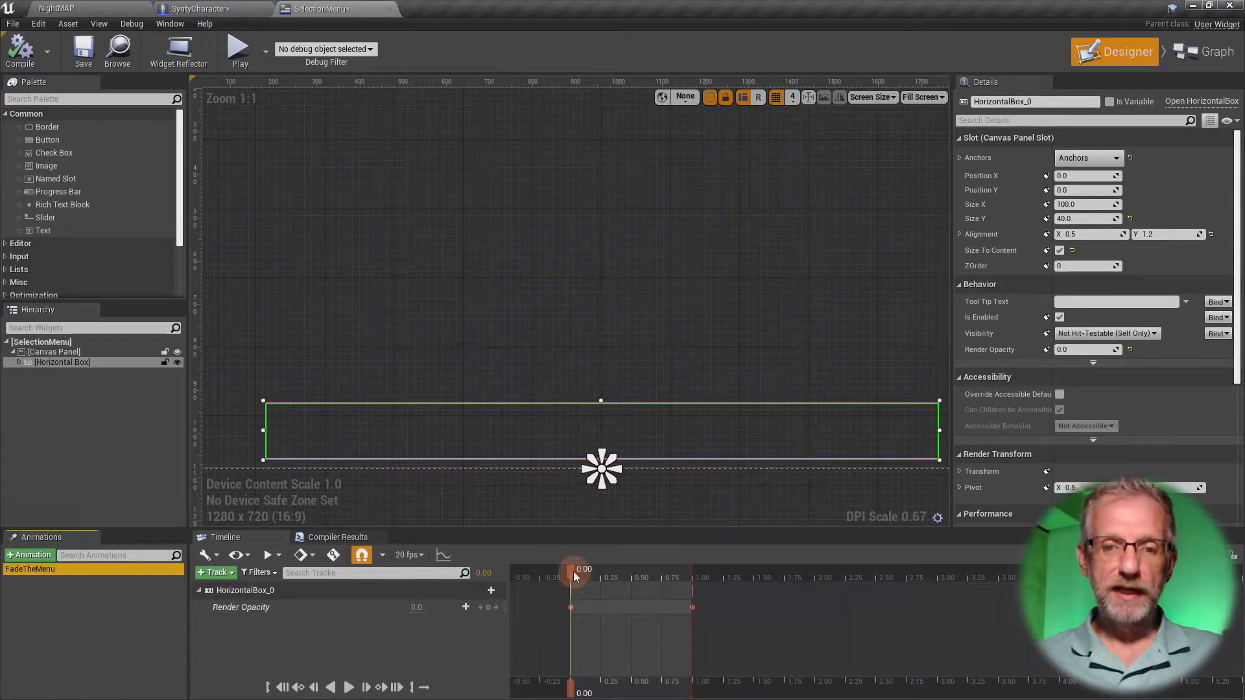
mouse_move(573, 575)
mouse_down()
mouse_move(693, 575)
mouse_move(578, 575)
mouse_up()
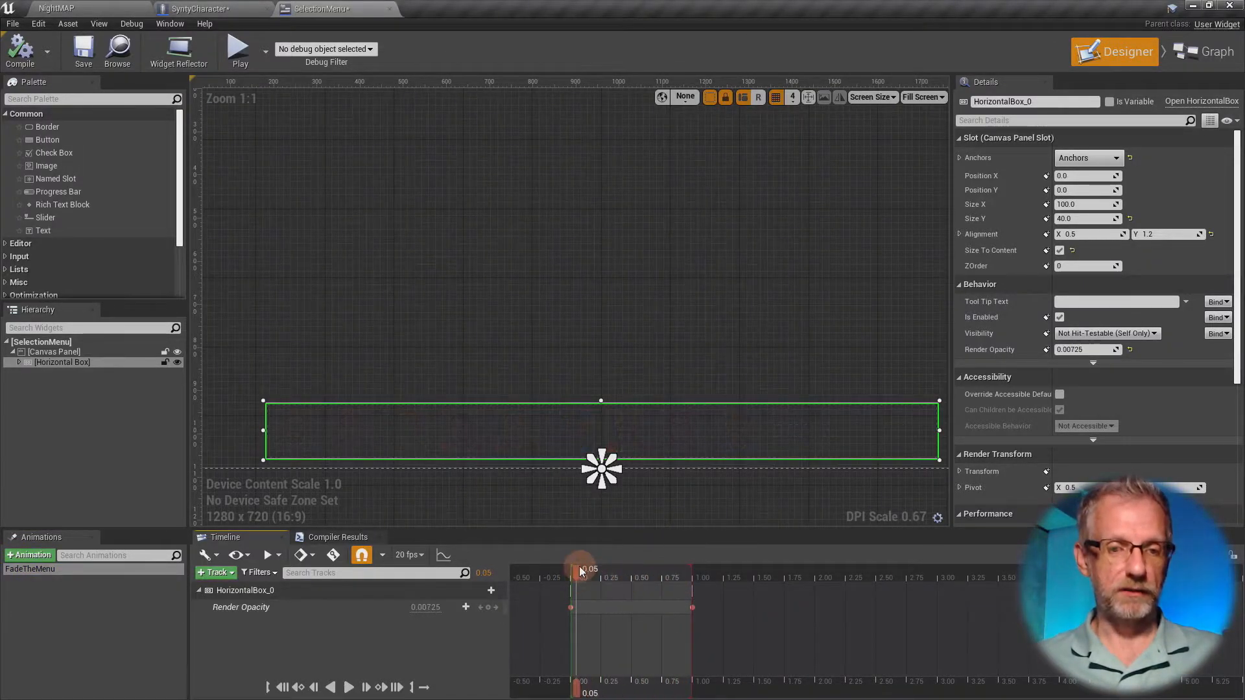
click(83, 621)
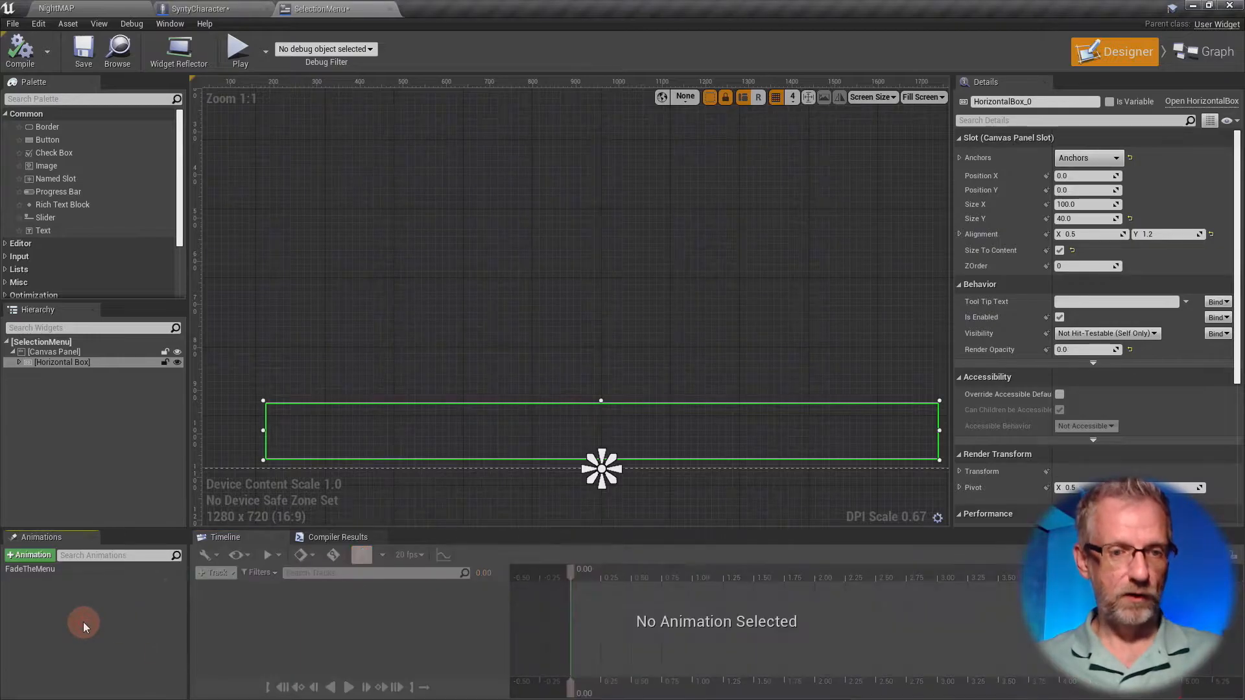
- Set the Horizontal Box's render opacity to 1
click(115, 363)
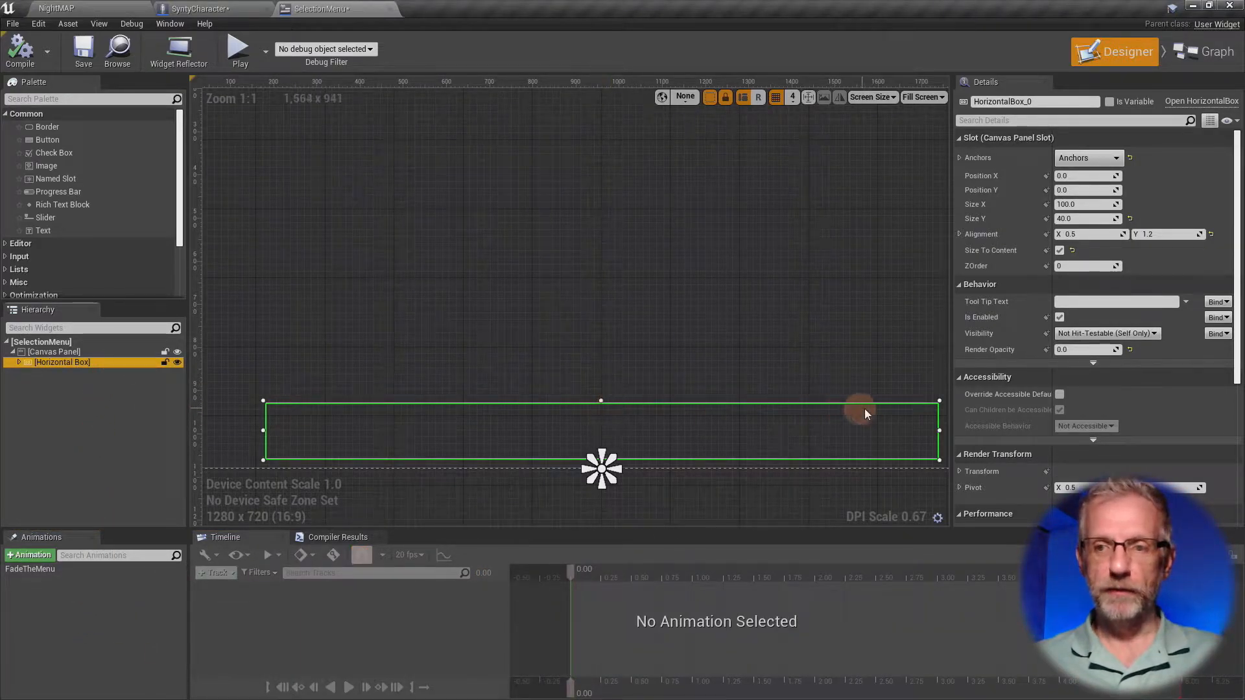
click(1069, 353)
text(1)
key(Return)
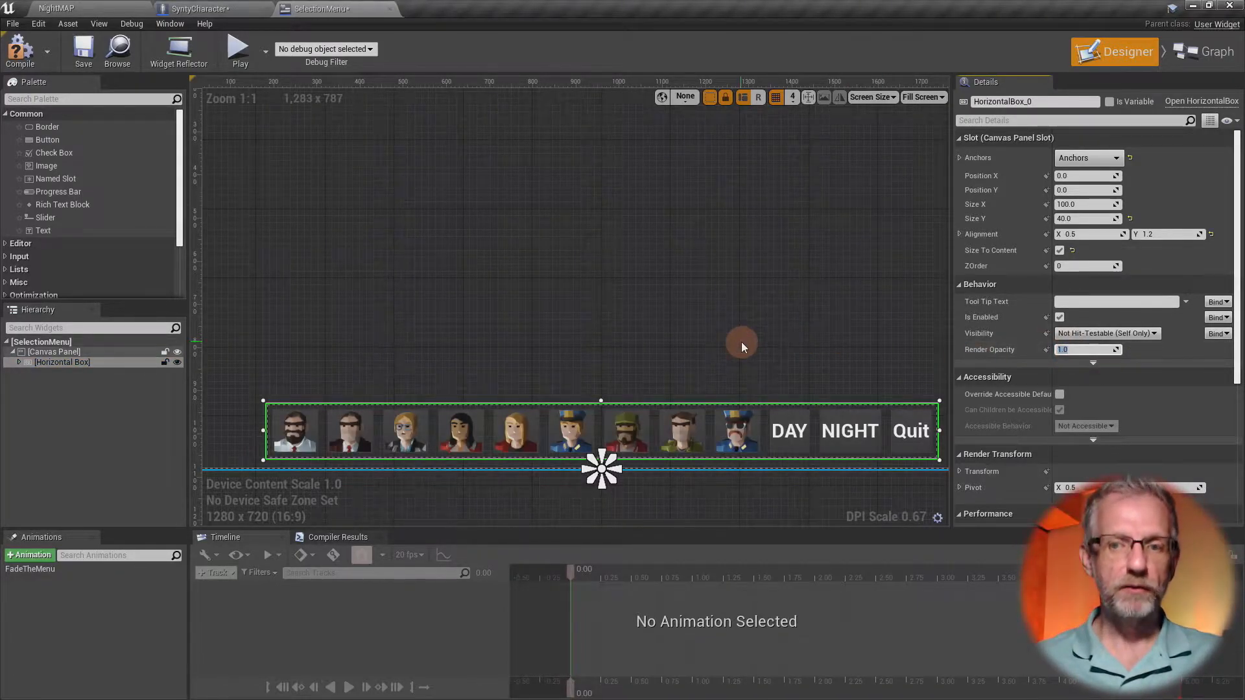
- Find the Text widget in the palette and place it above the character button row at about X 900, Y 640
scroll(741, 341, down, 1)
scroll(741, 341, down, 1)
right_drag(741, 341, 695, 379)
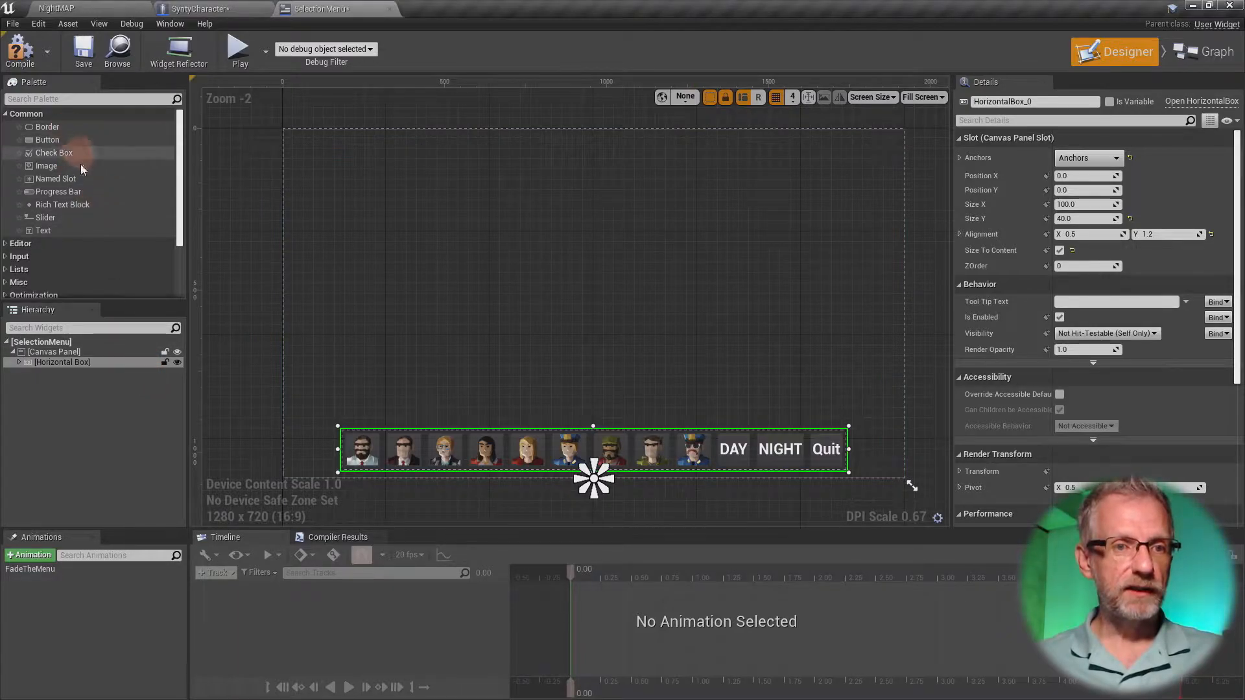
click(92, 99)
text(text)
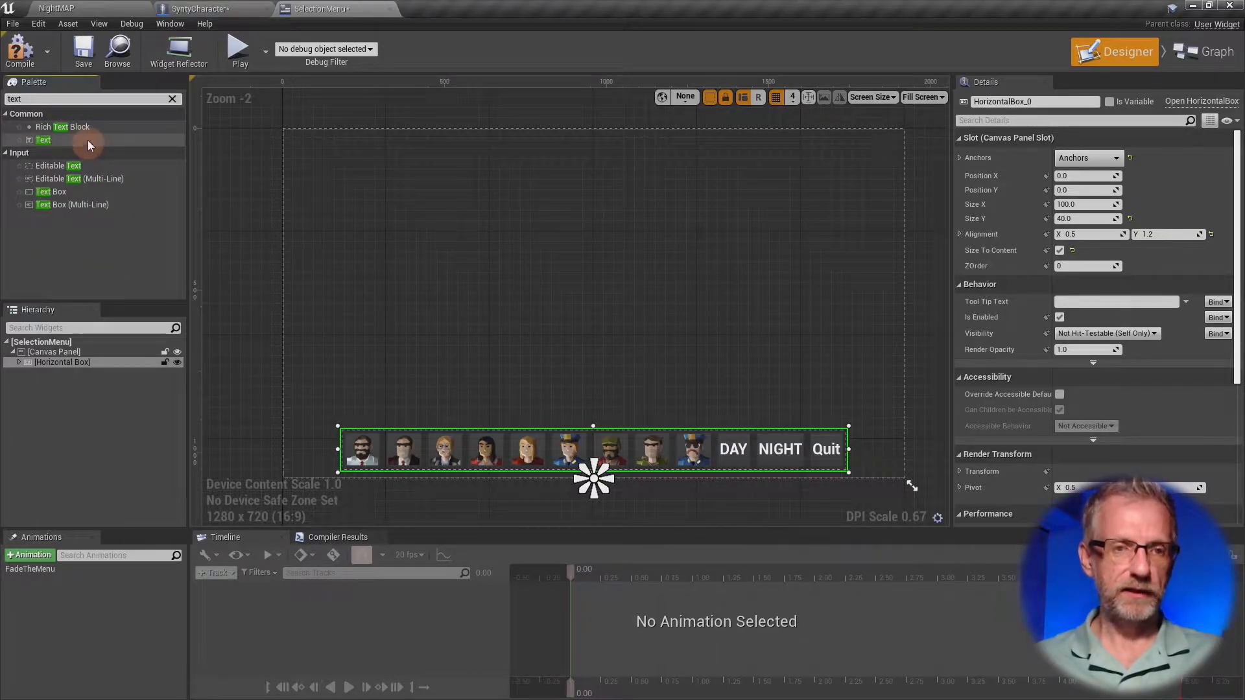
drag(88, 140, 575, 341)
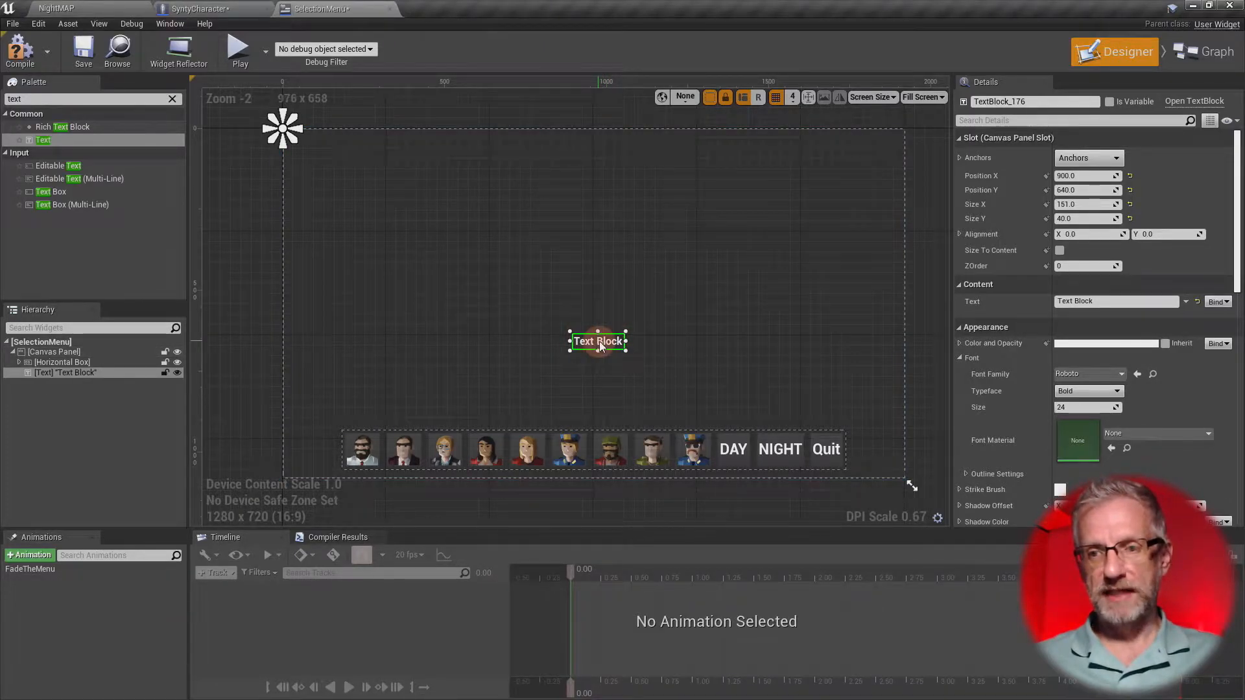
- Set the text block's content to "Press 1-4 to change outfits | Press 5-7 to change Skin Tone"
click(1076, 301)
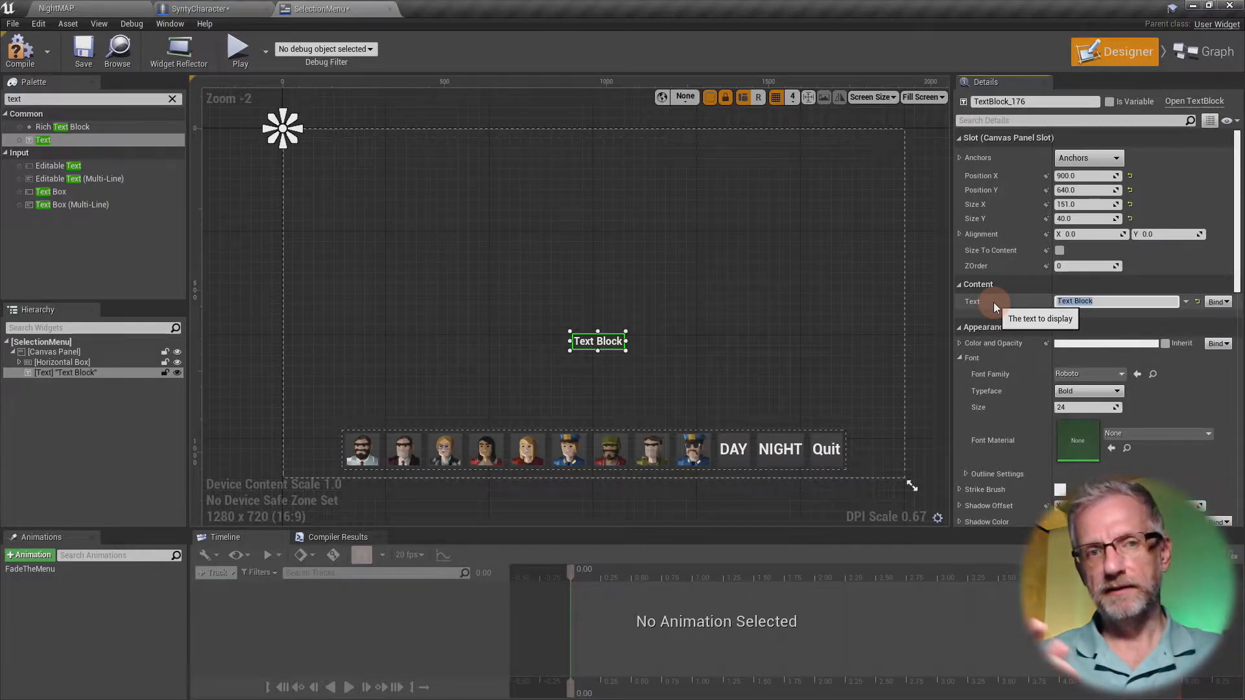
text(Press )
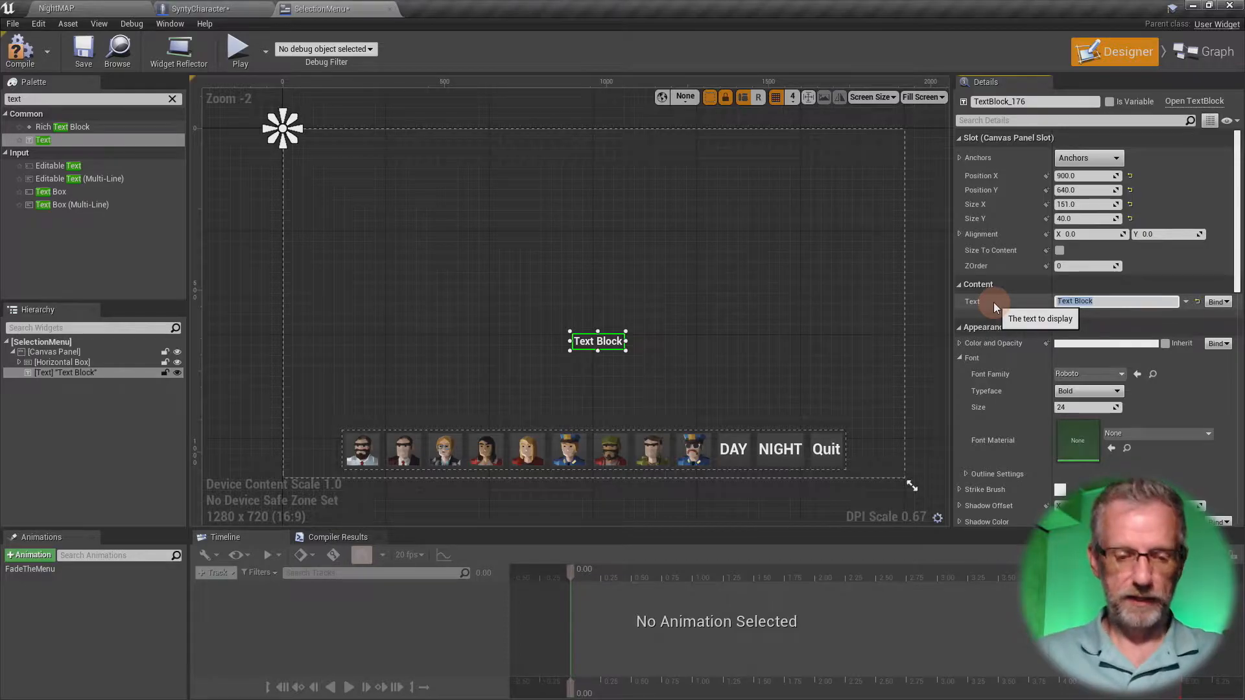
text(1-4 to )
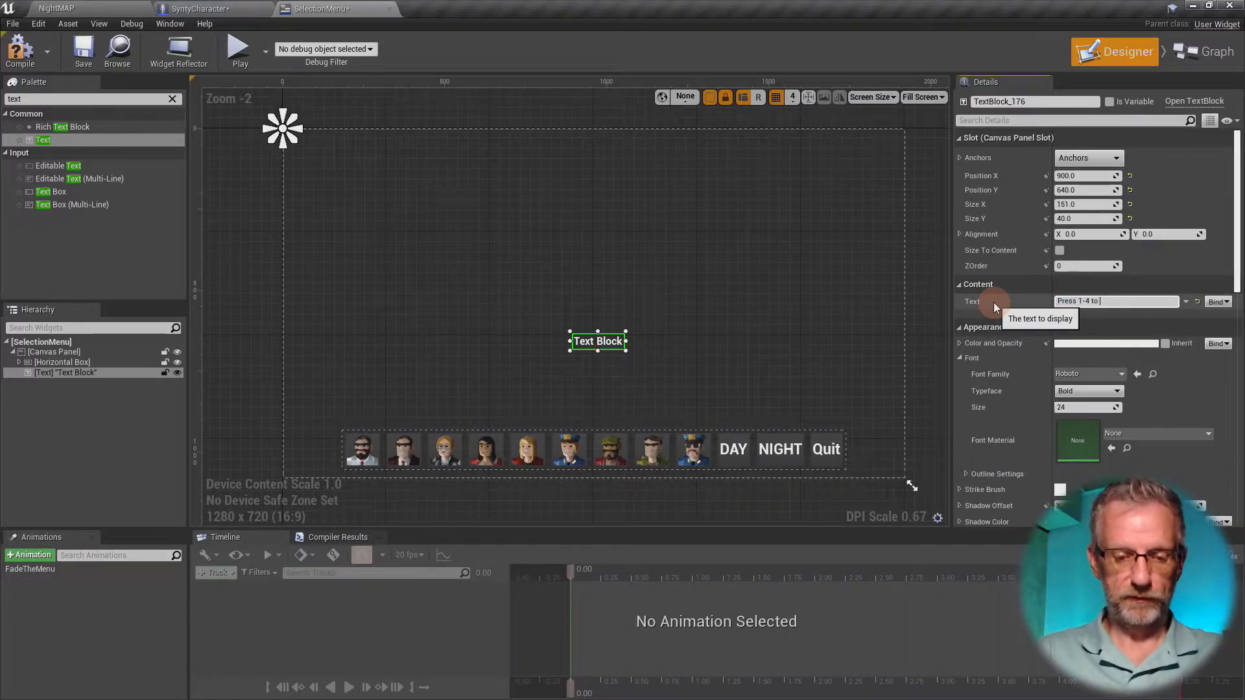
text(change outfits)
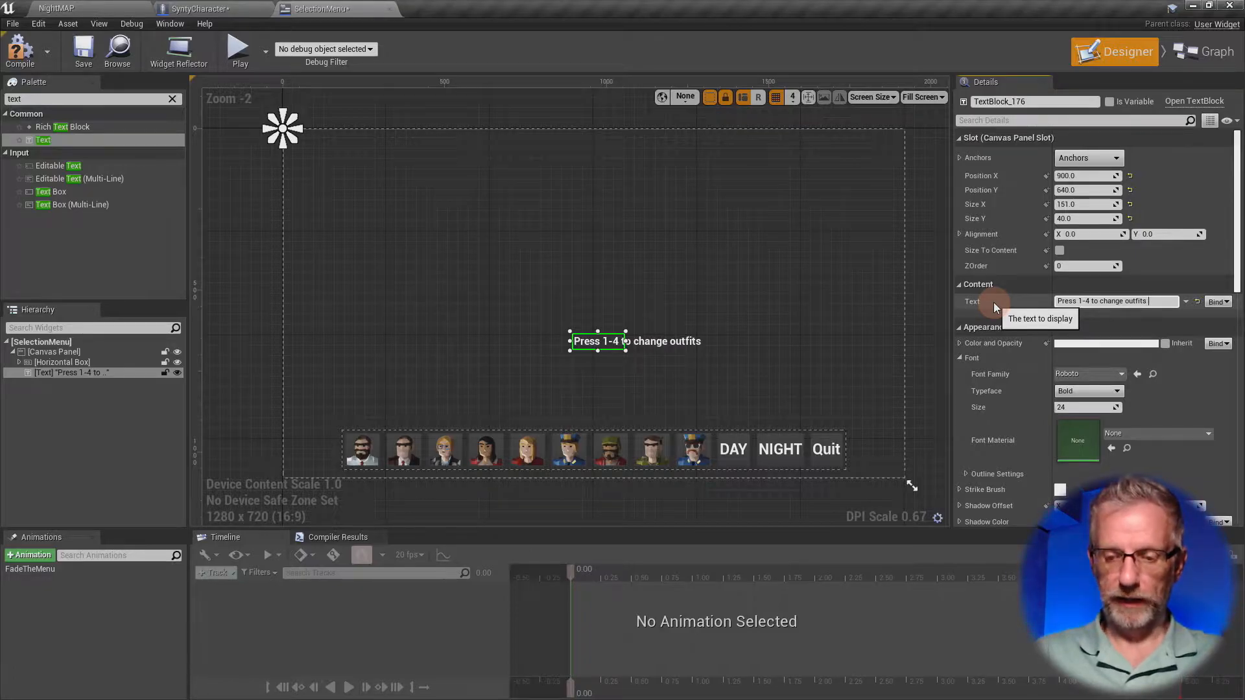
text( |)
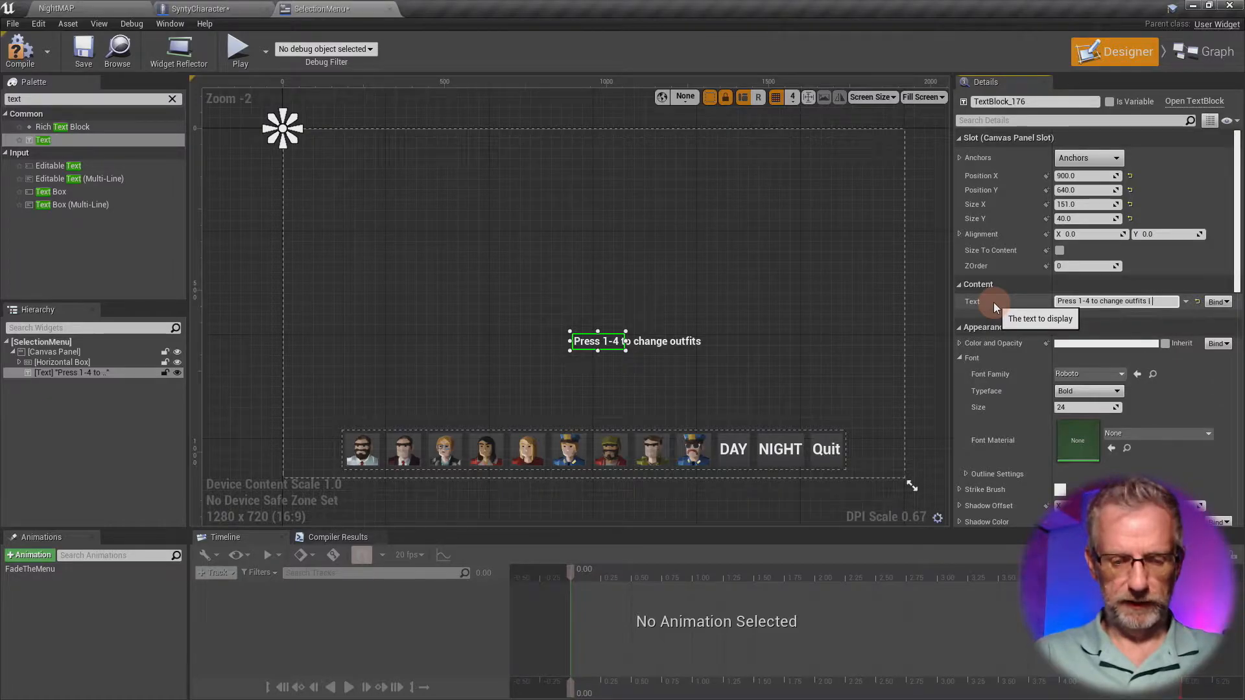
text( Press 5-7)
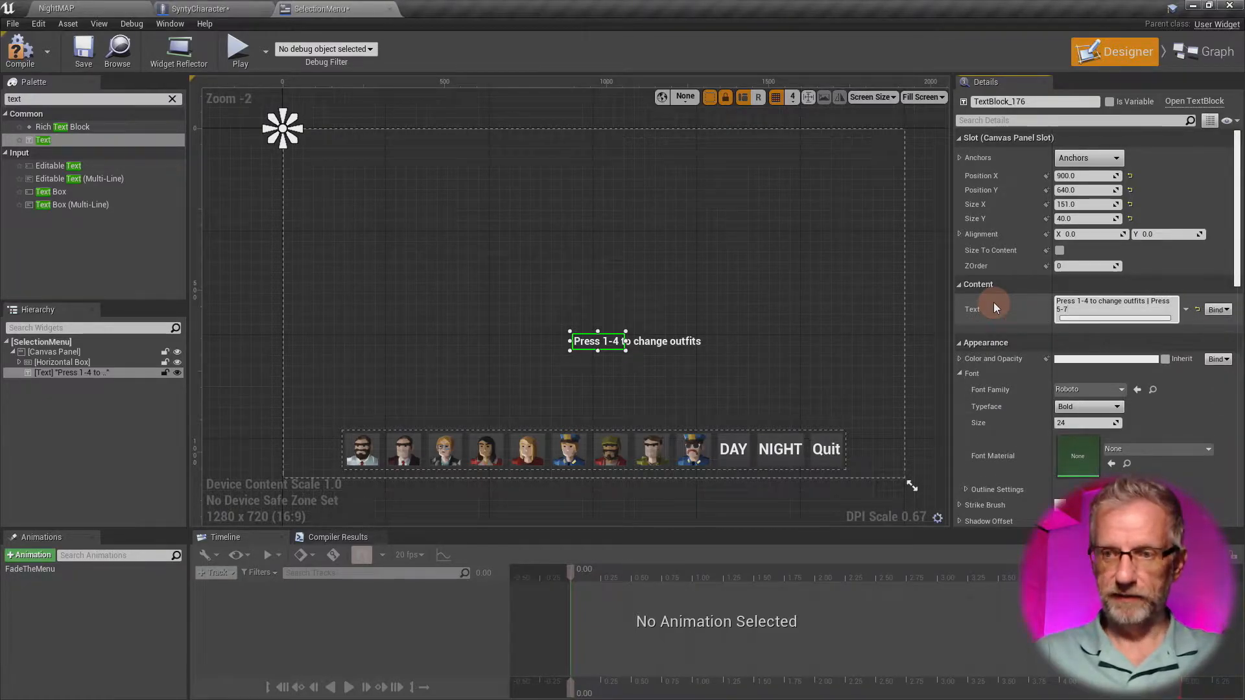
text( to change)
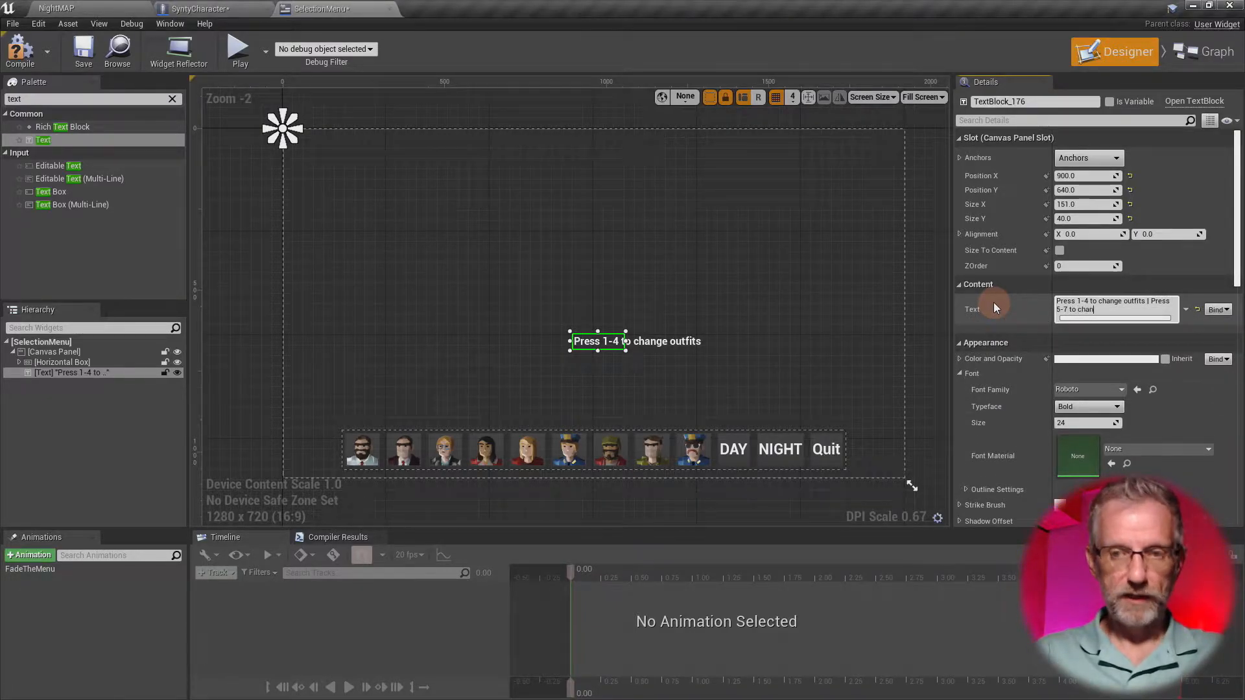
text( Skin Tone)
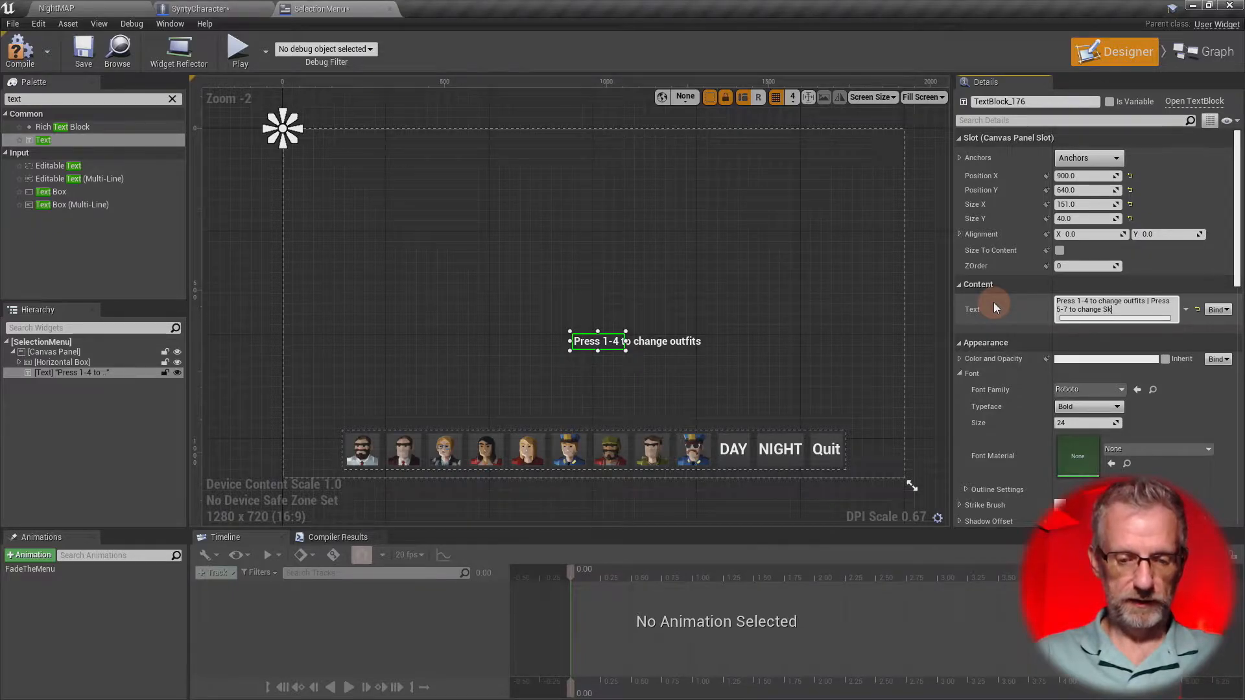
key(Return)
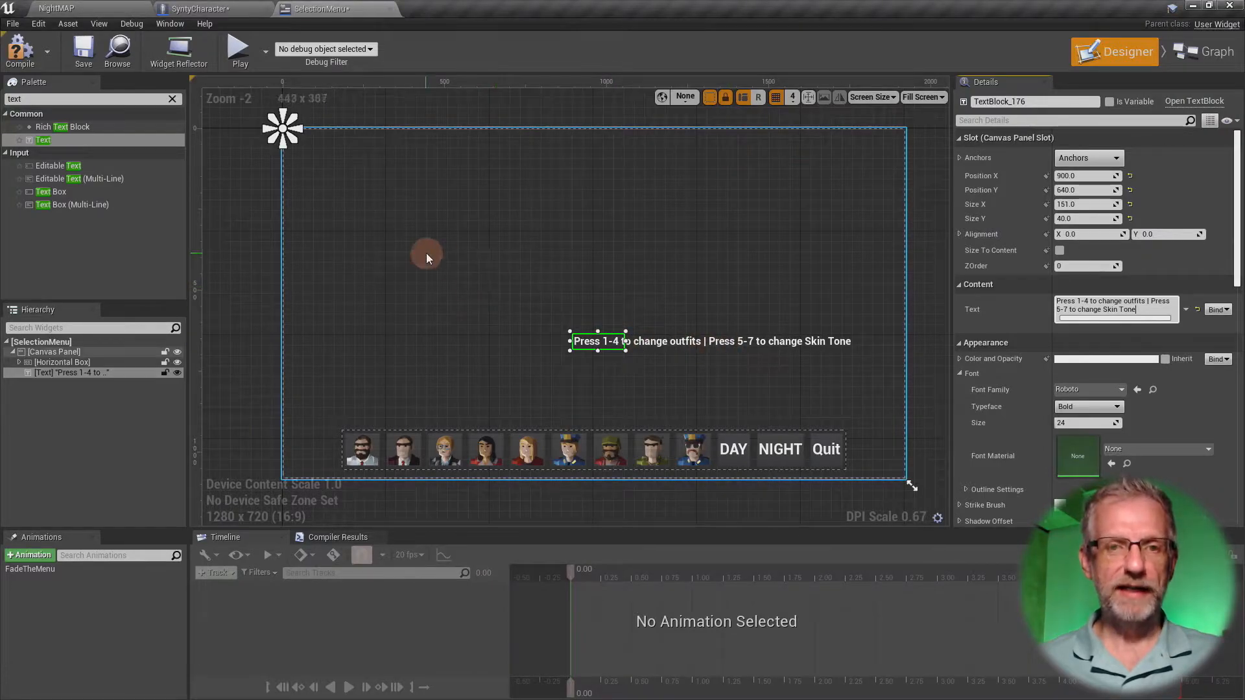
- Select the Horizontal Box holding the character buttons and collapse its children in the hierarchy
click(569, 449)
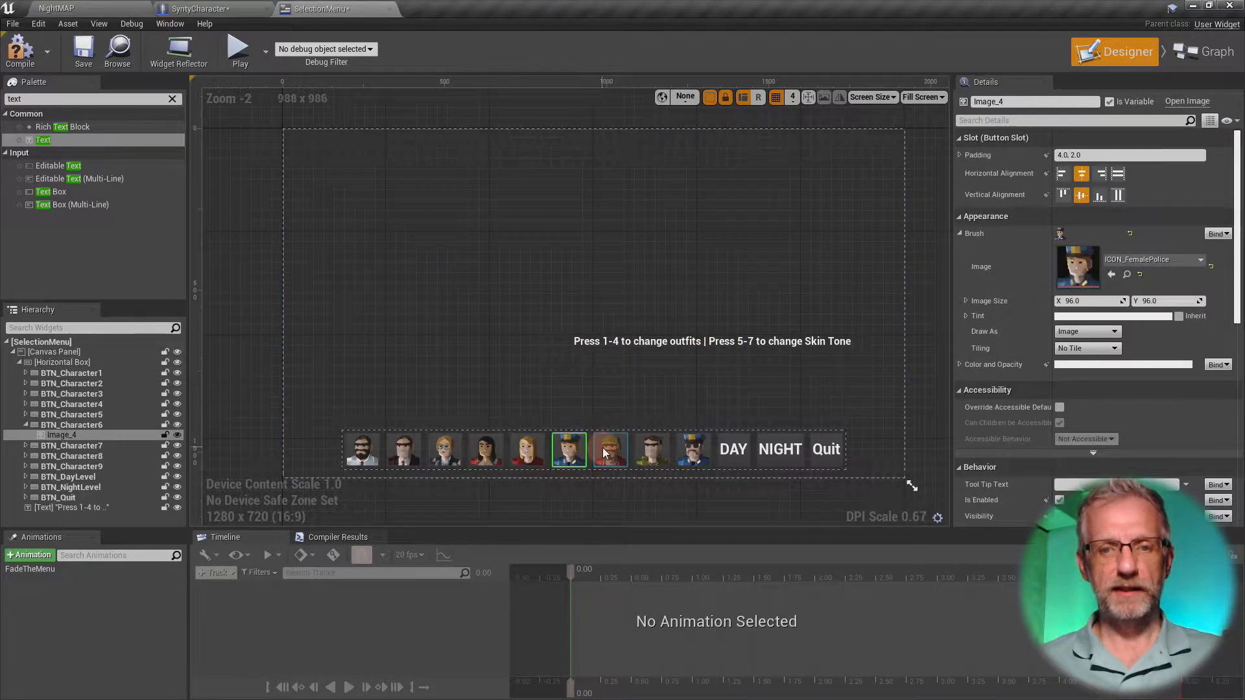
click(90, 365)
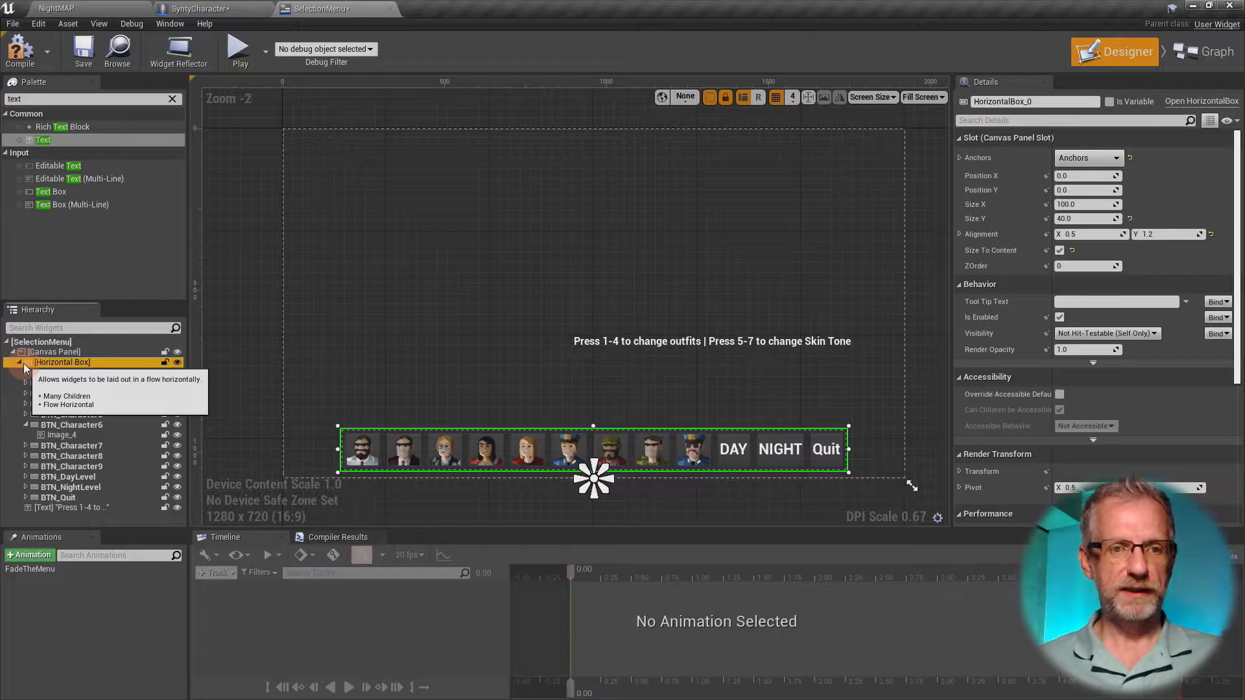
click(20, 363)
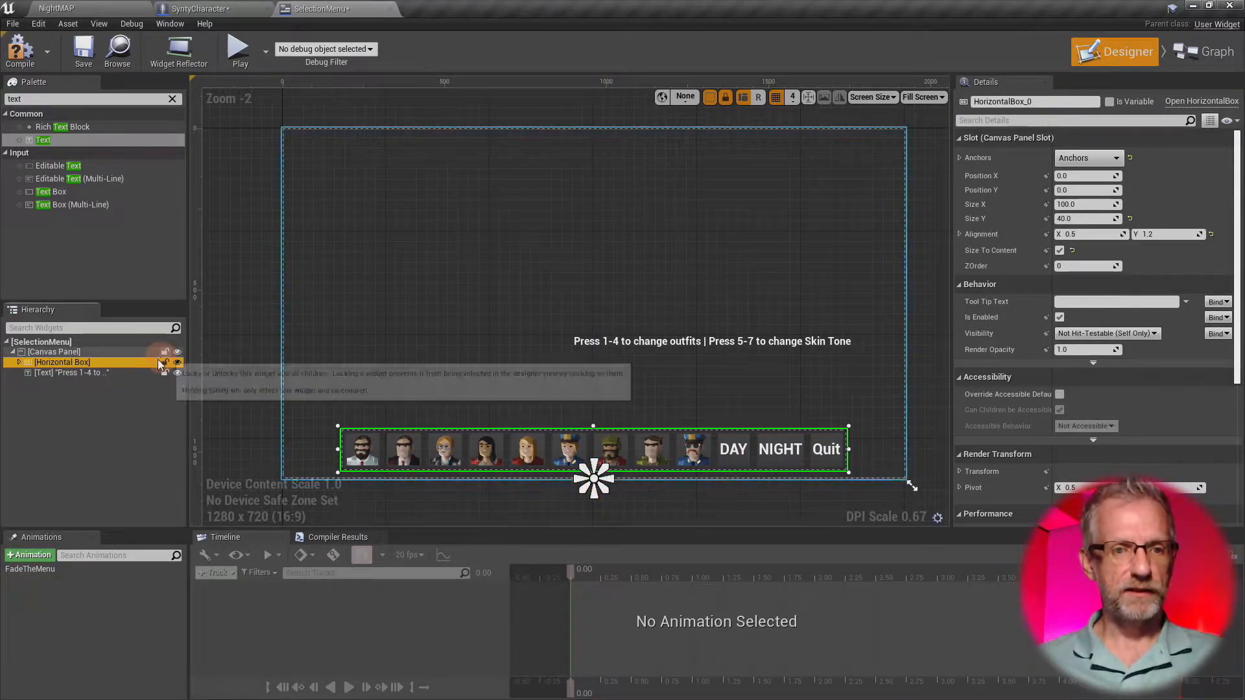
- Anchor the instruction text block to the bottom centre of the canvas
click(108, 373)
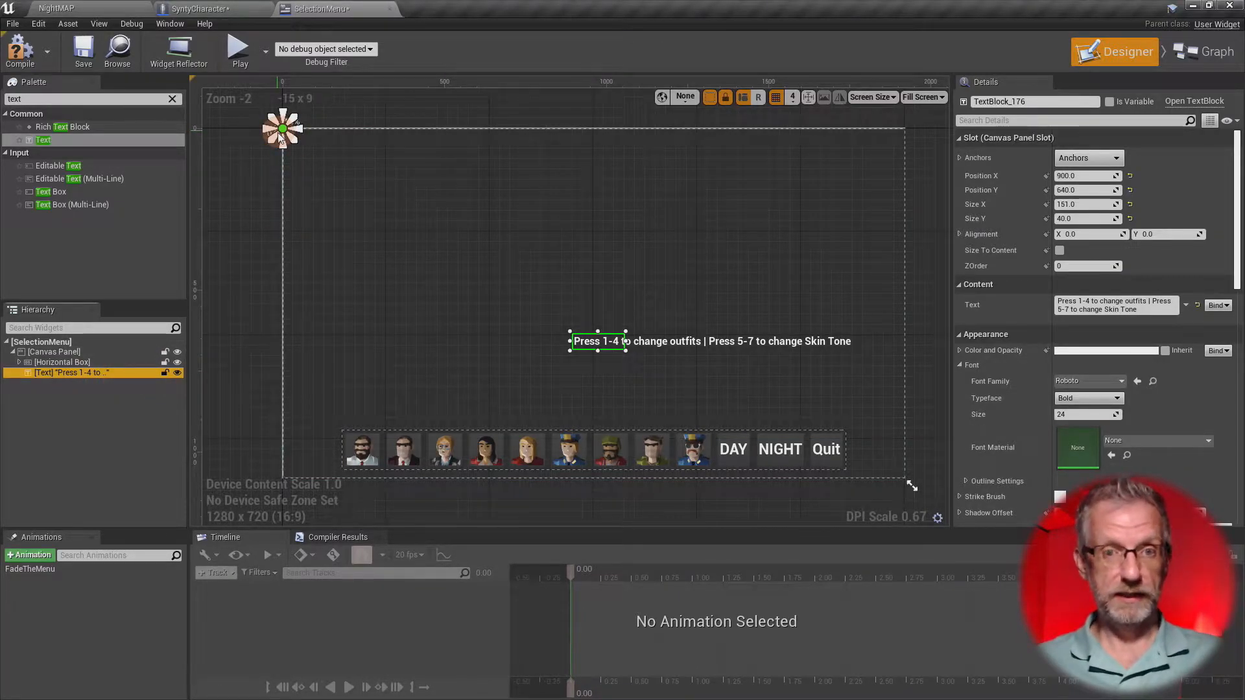
click(1112, 157)
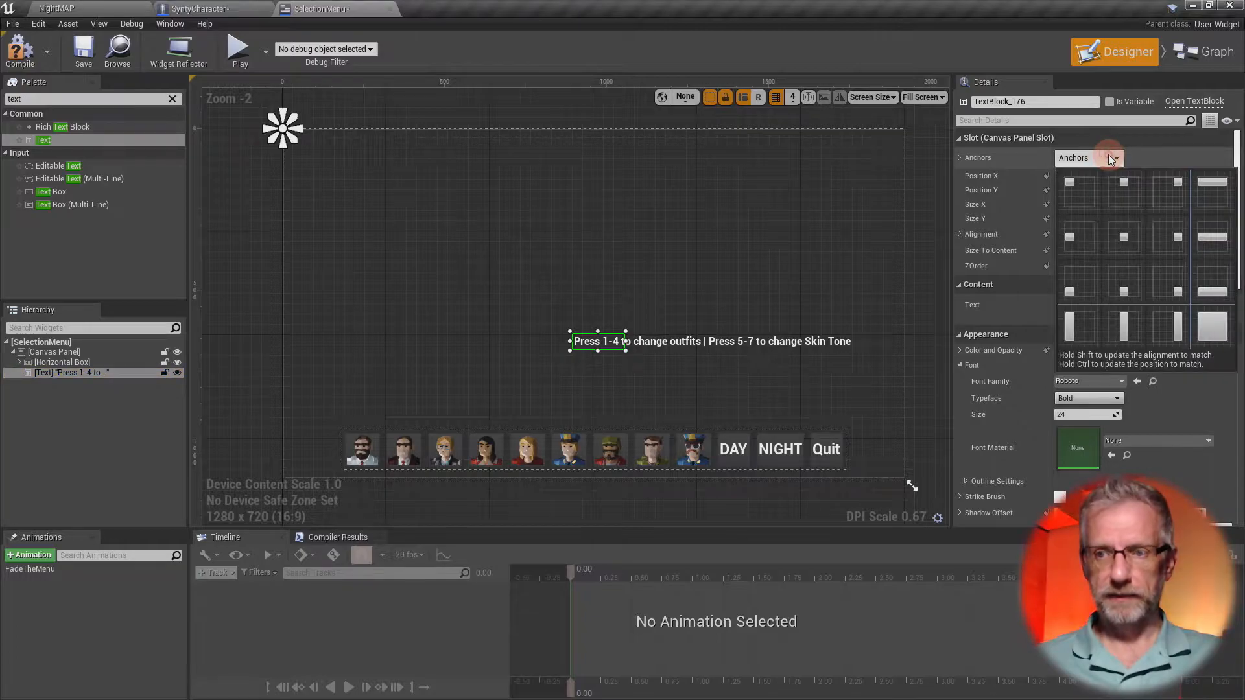
click(1128, 289)
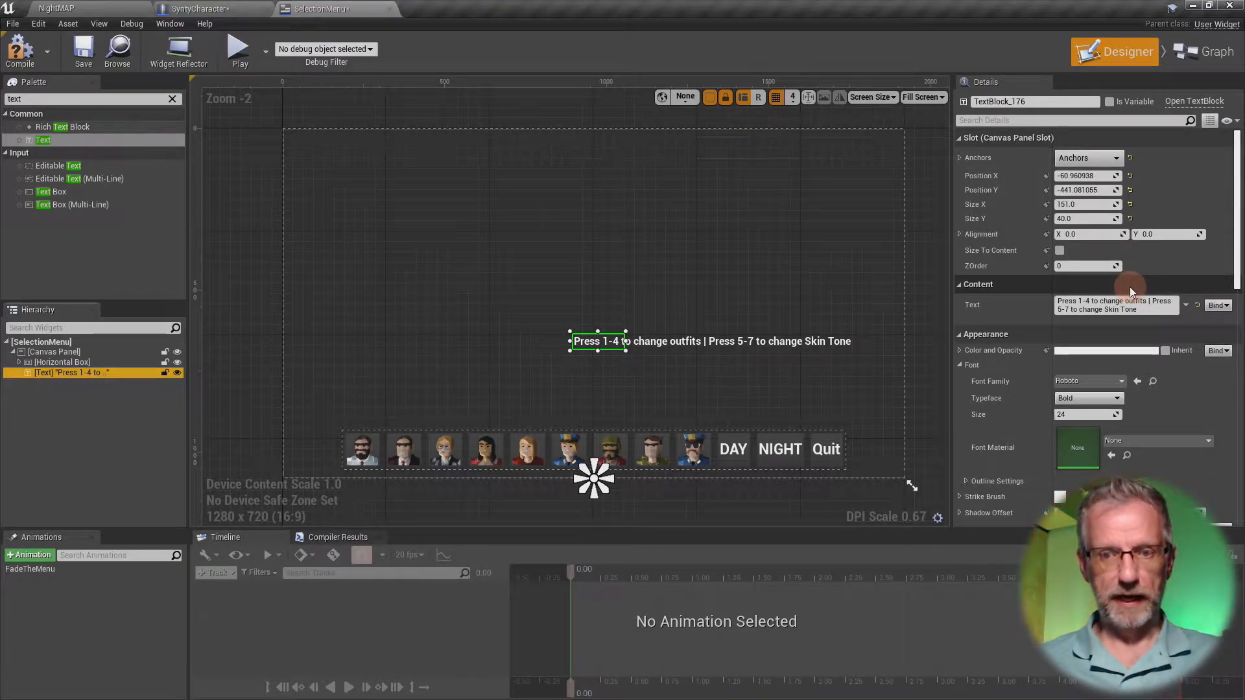
click(772, 369)
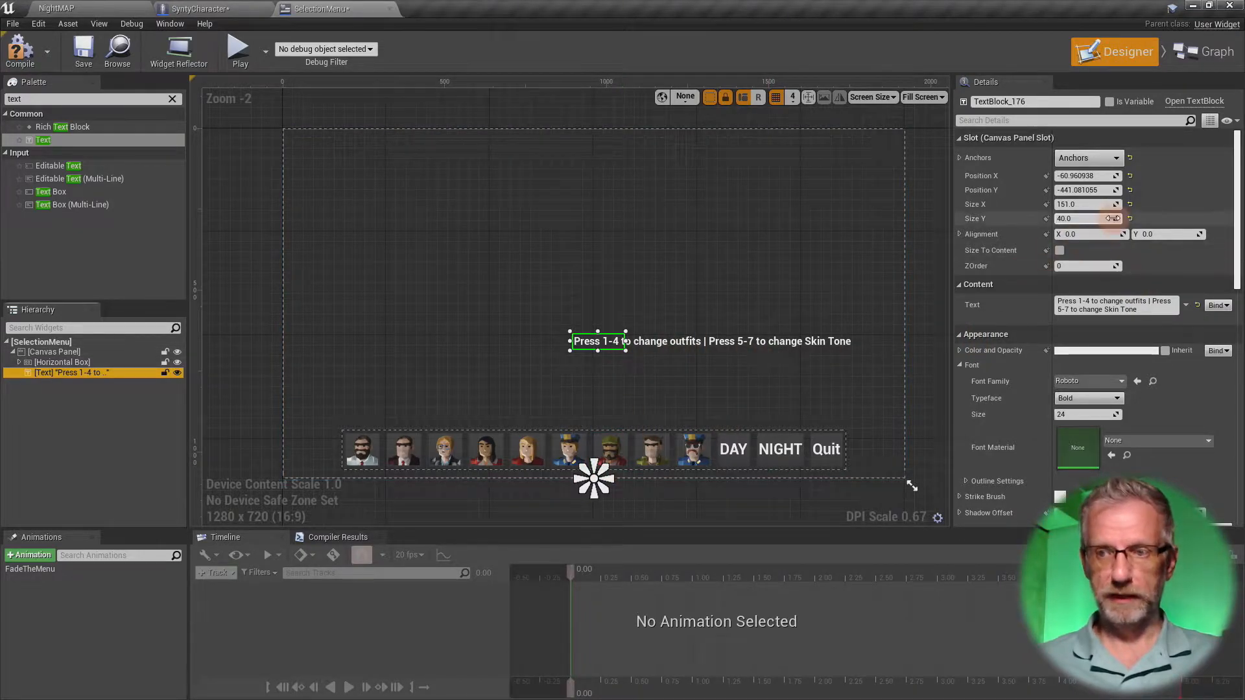
- Reset the instruction text's X and Y position and size to their defaults and enable Size To Content
click(1130, 175)
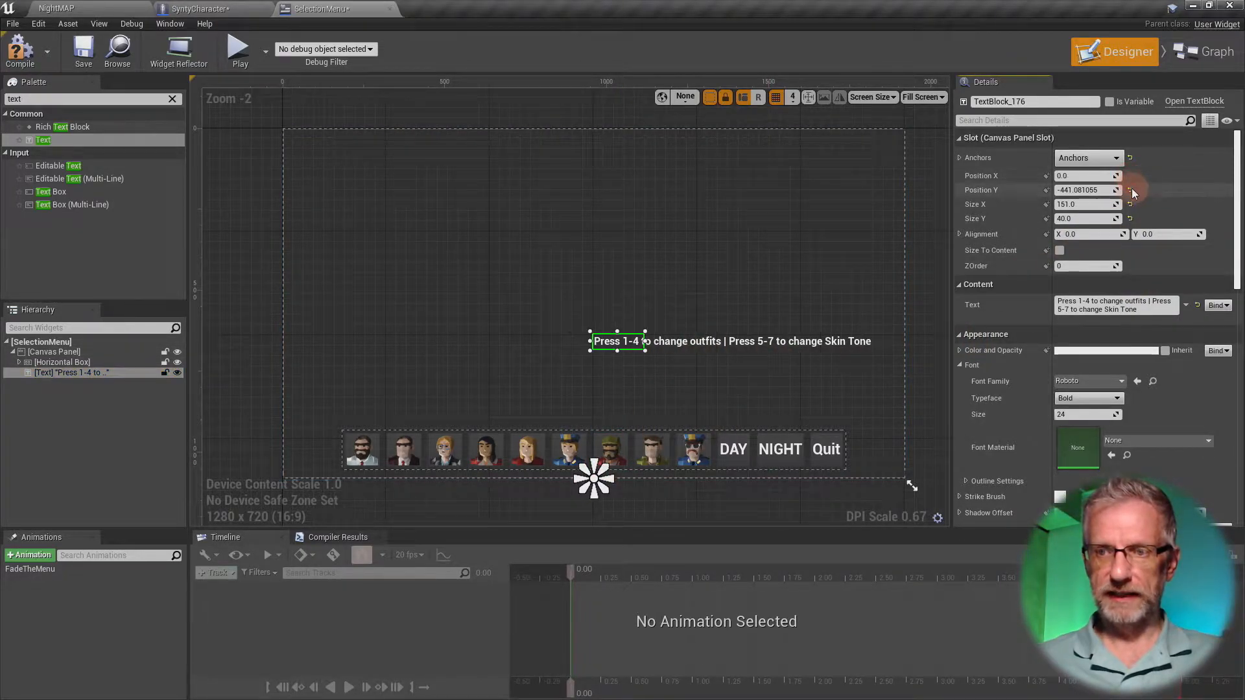
click(1130, 190)
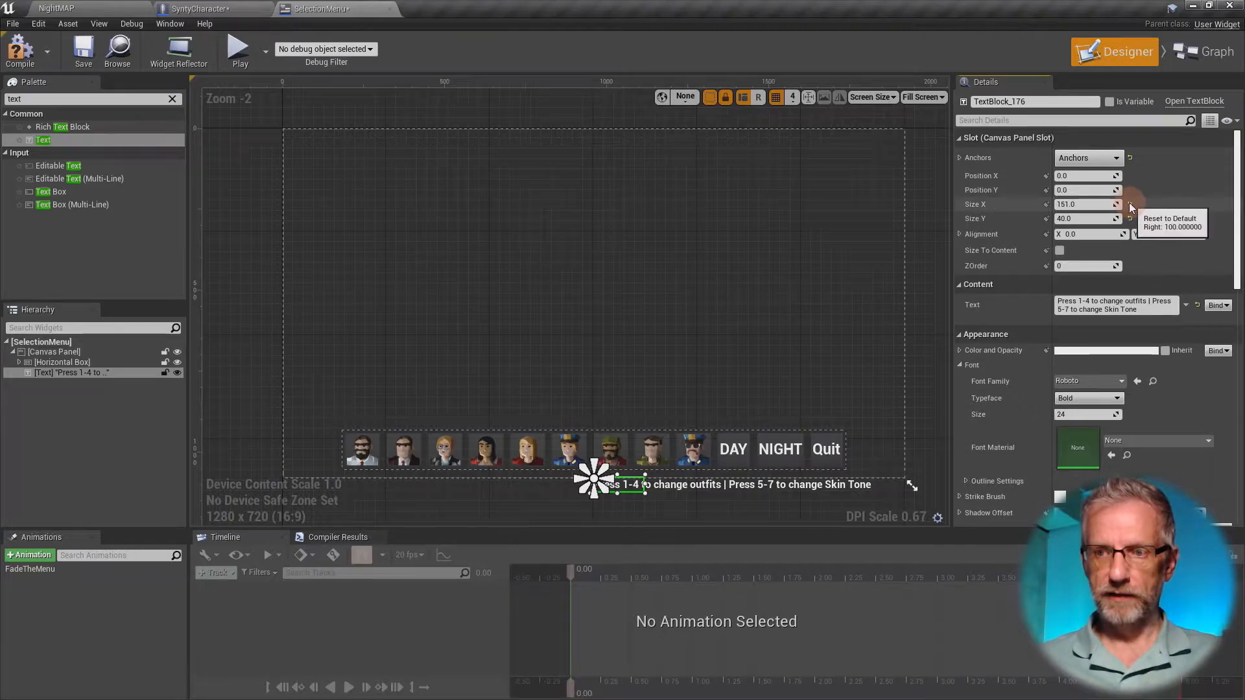
click(1130, 205)
click(1129, 218)
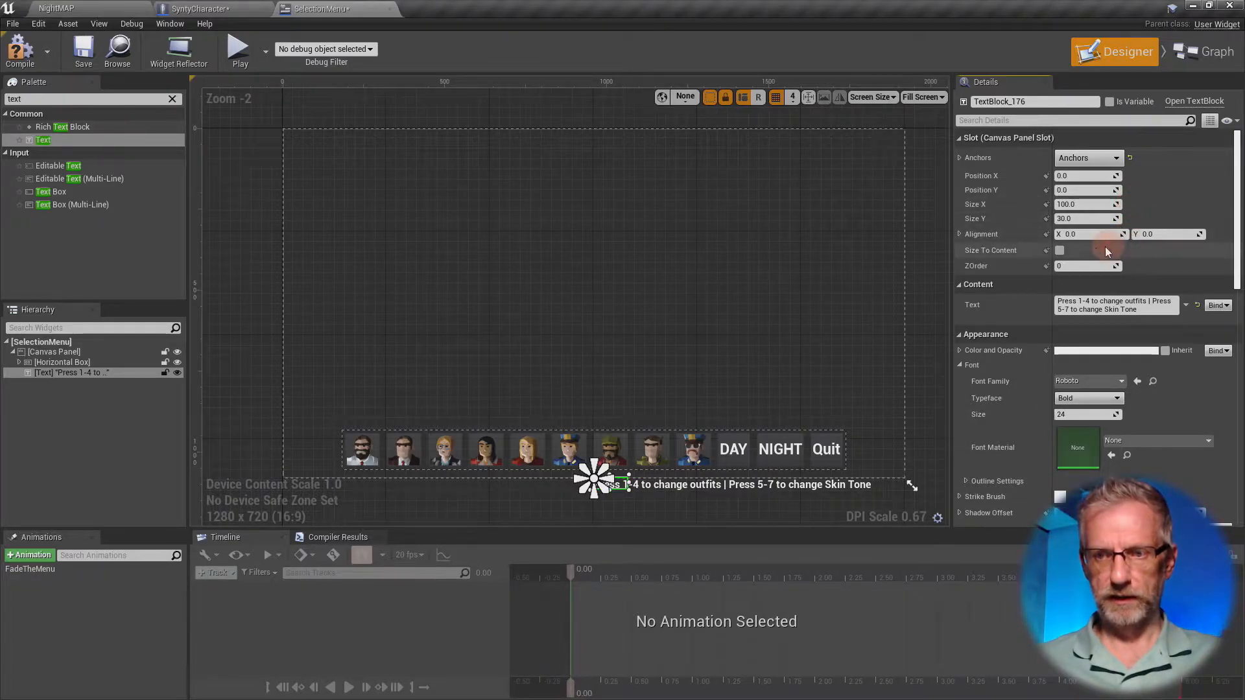
click(1060, 250)
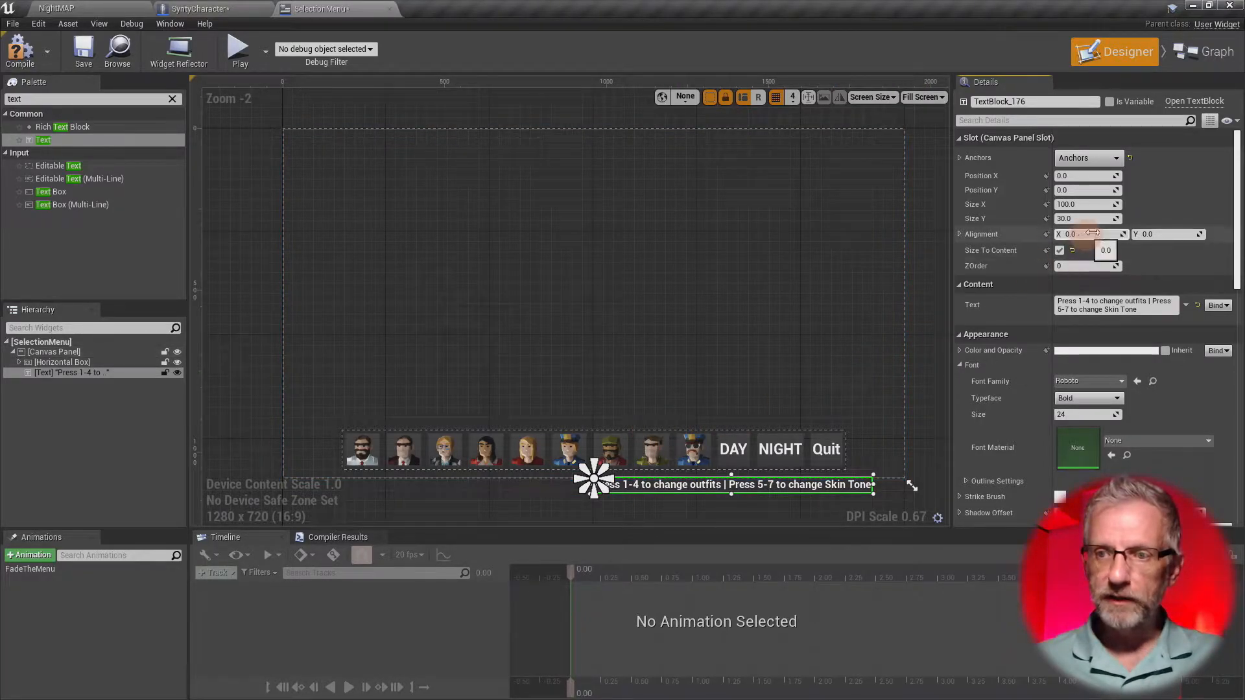
- Set the instruction text's horizontal alignment (X) to 0.5 so it centres on its anchor
click(1070, 234)
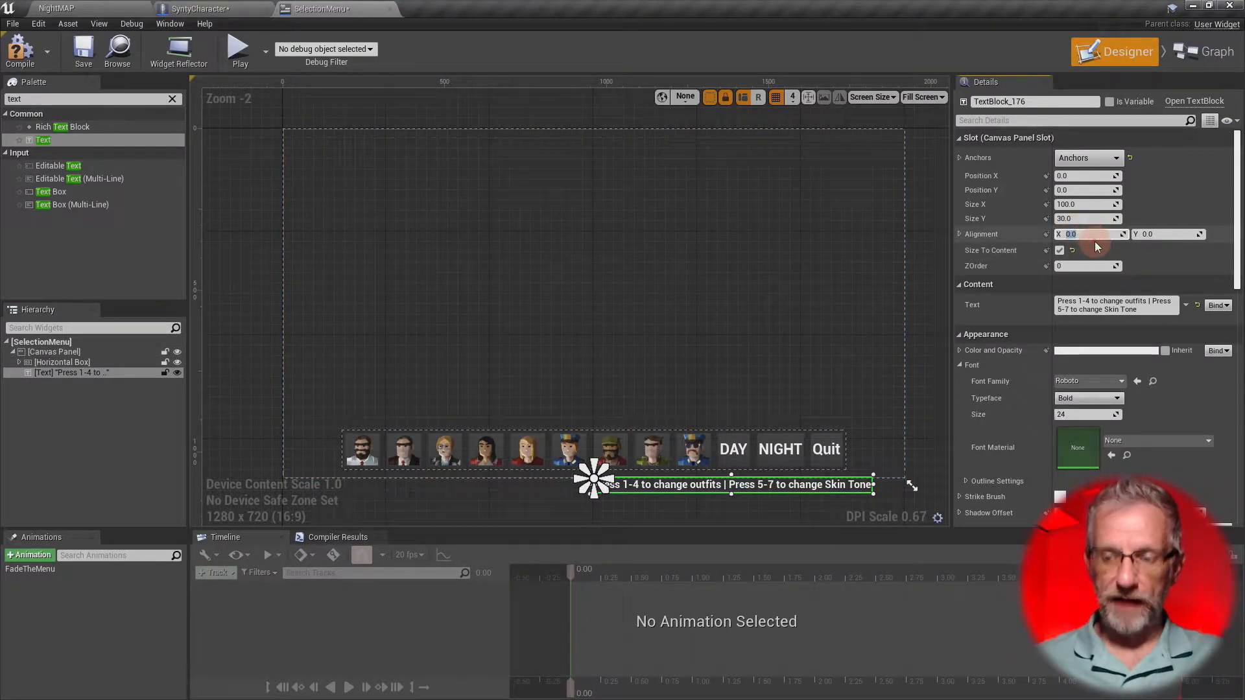
text(0.5)
key(Return)
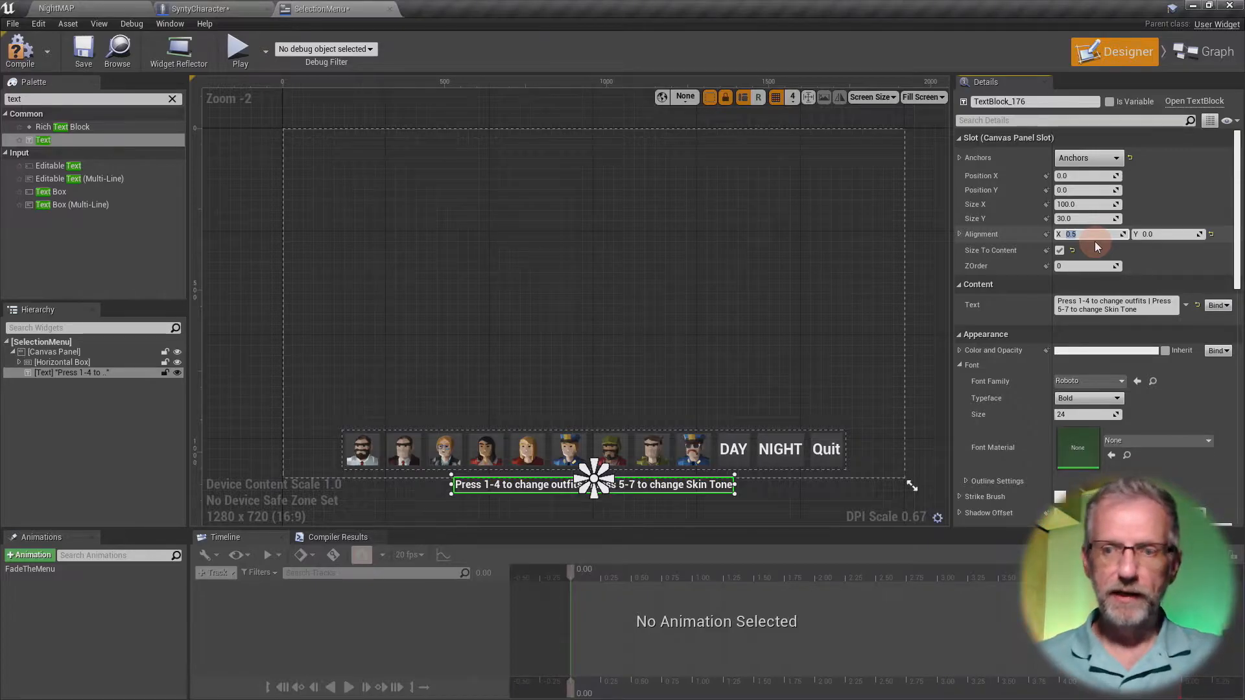
- Raise the instruction text above the character buttons by trying Y alignments of 2 and 4 and settling on 5
click(1157, 234)
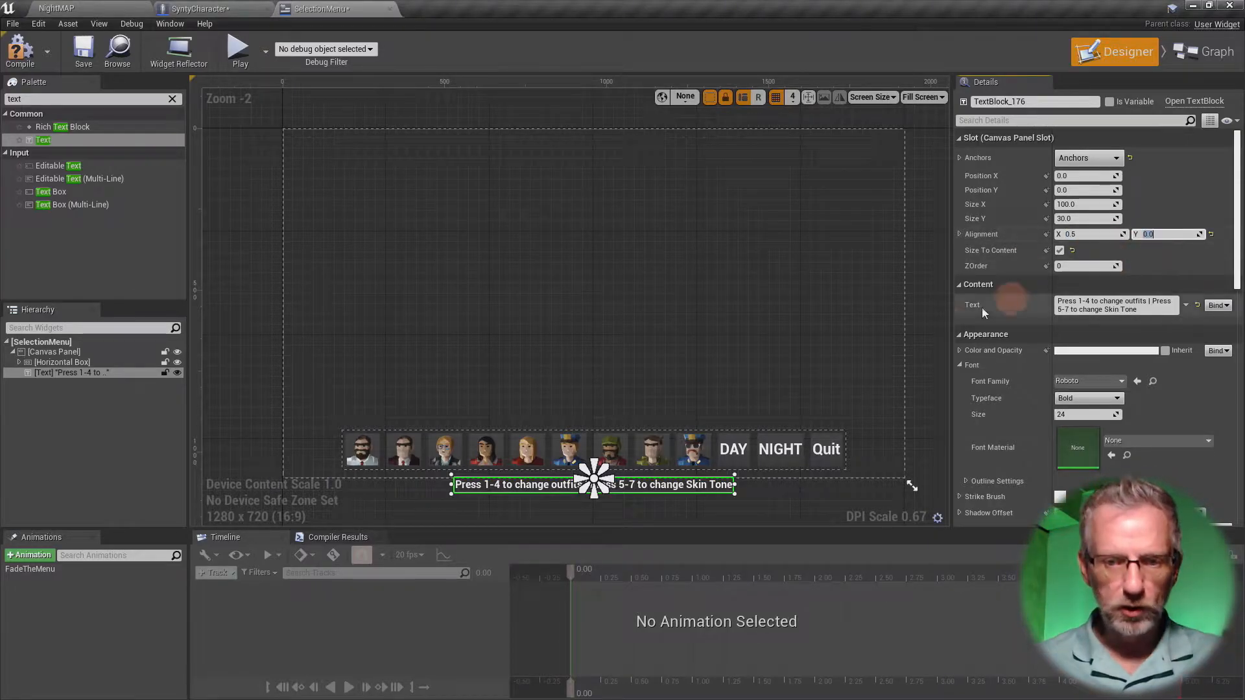
scroll(763, 389, up, 2)
text(2)
key(Return)
text(4)
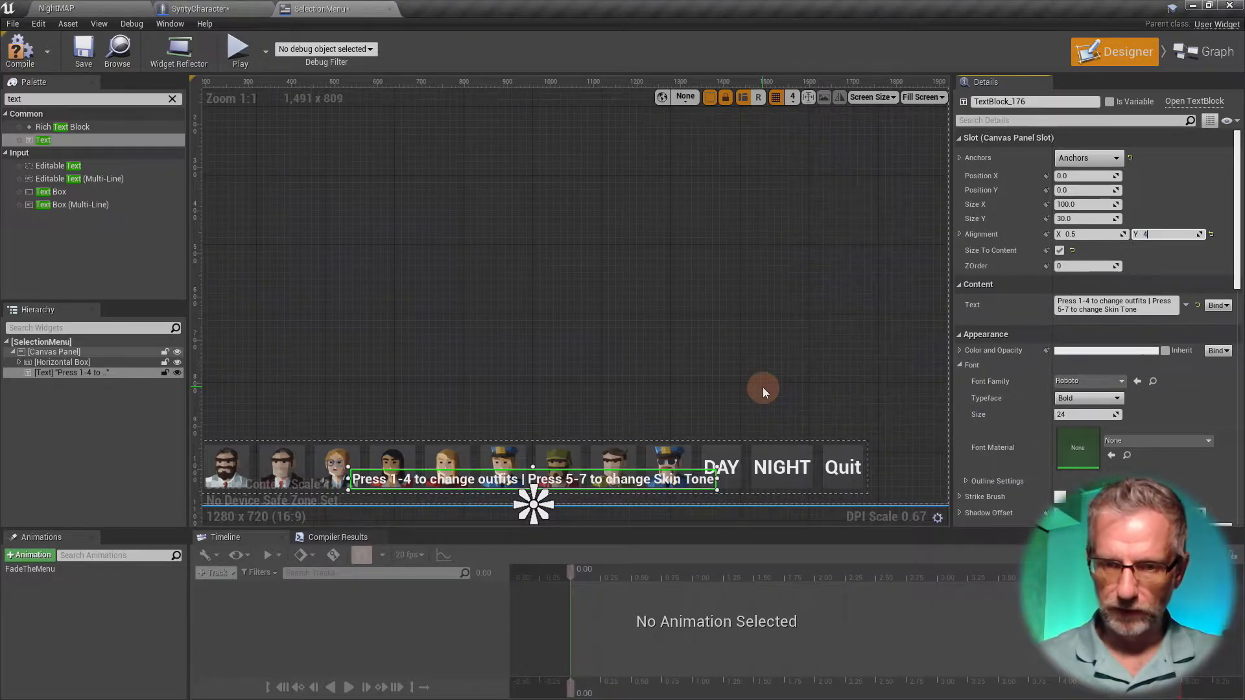
key(Return)
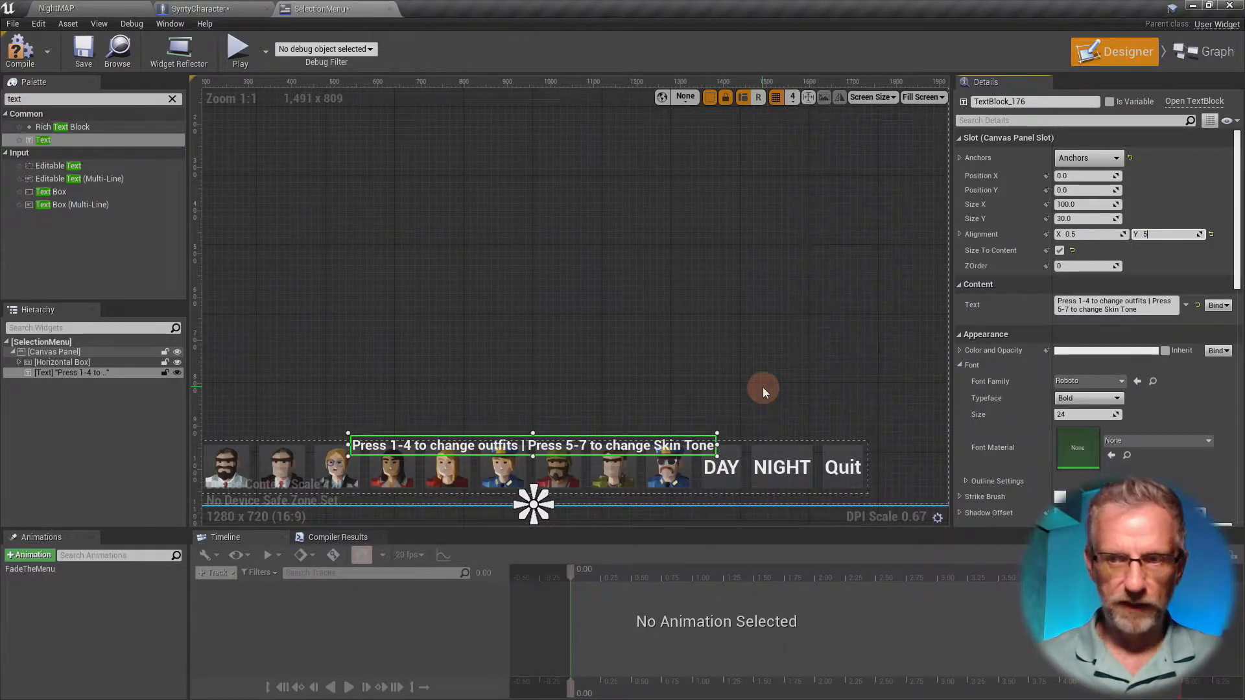
key(Return)
scroll(717, 373, down, 2)
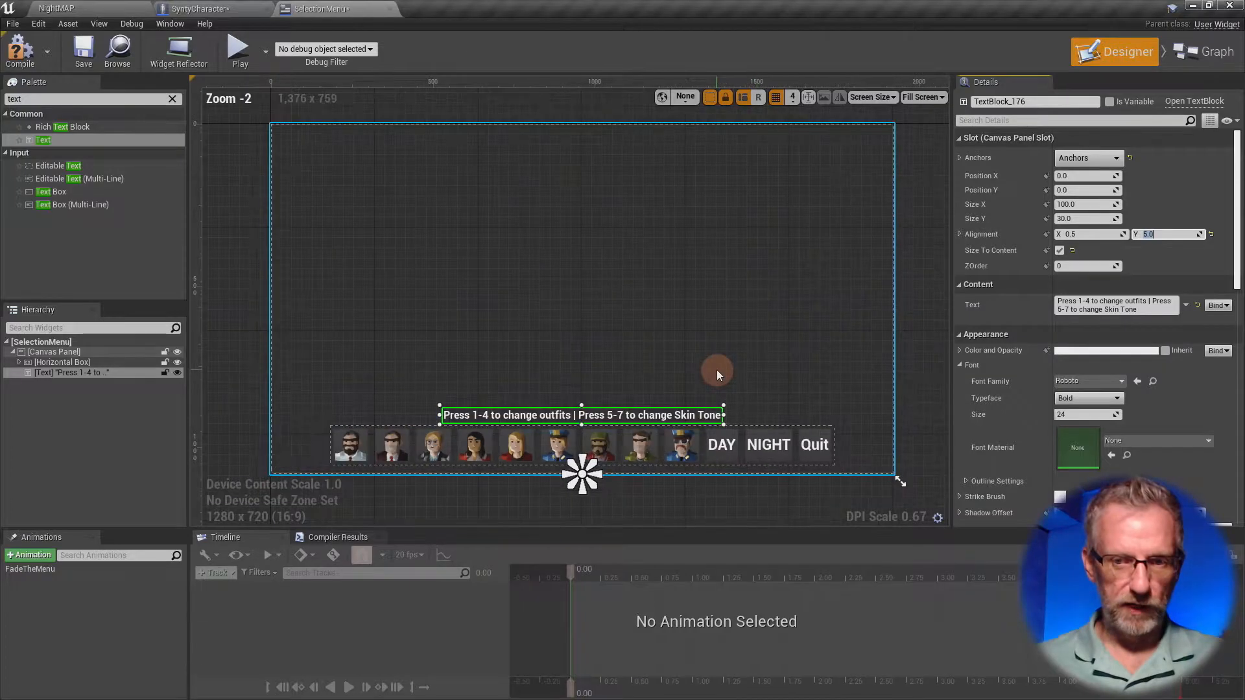
scroll(717, 372, up, 1)
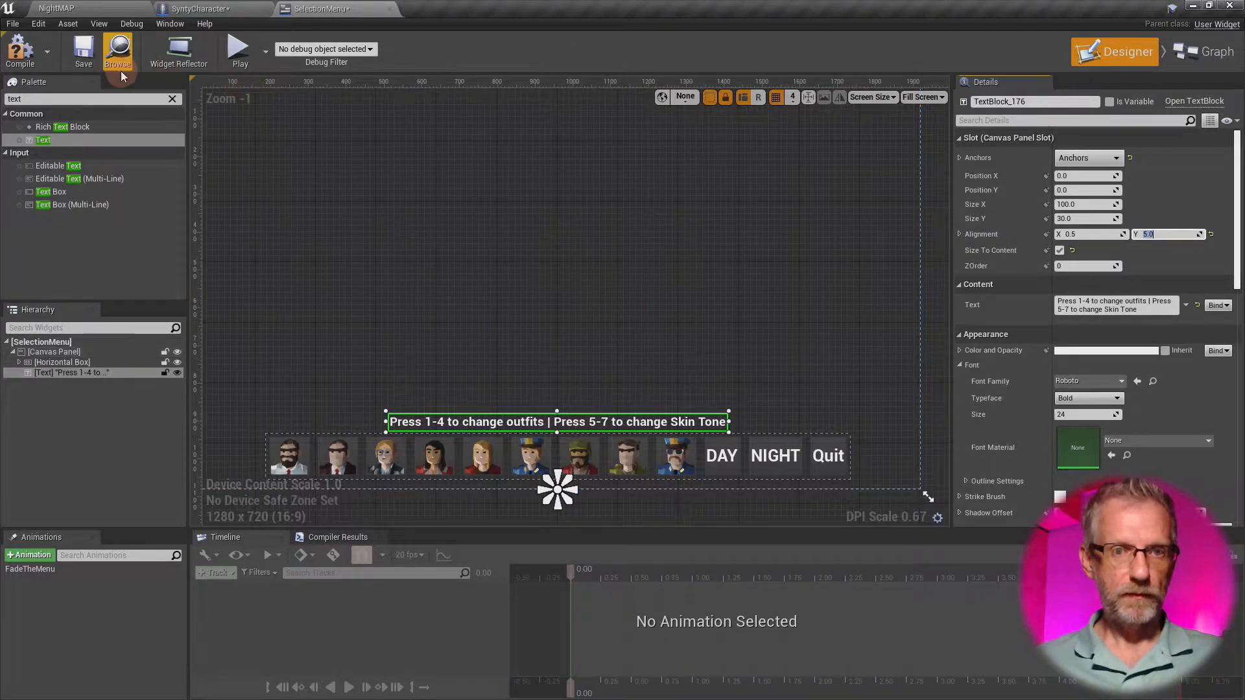
- Play-test NightMAP in full screen to check the instruction text, stop the session and return to the SelectionMenu widget
click(83, 11)
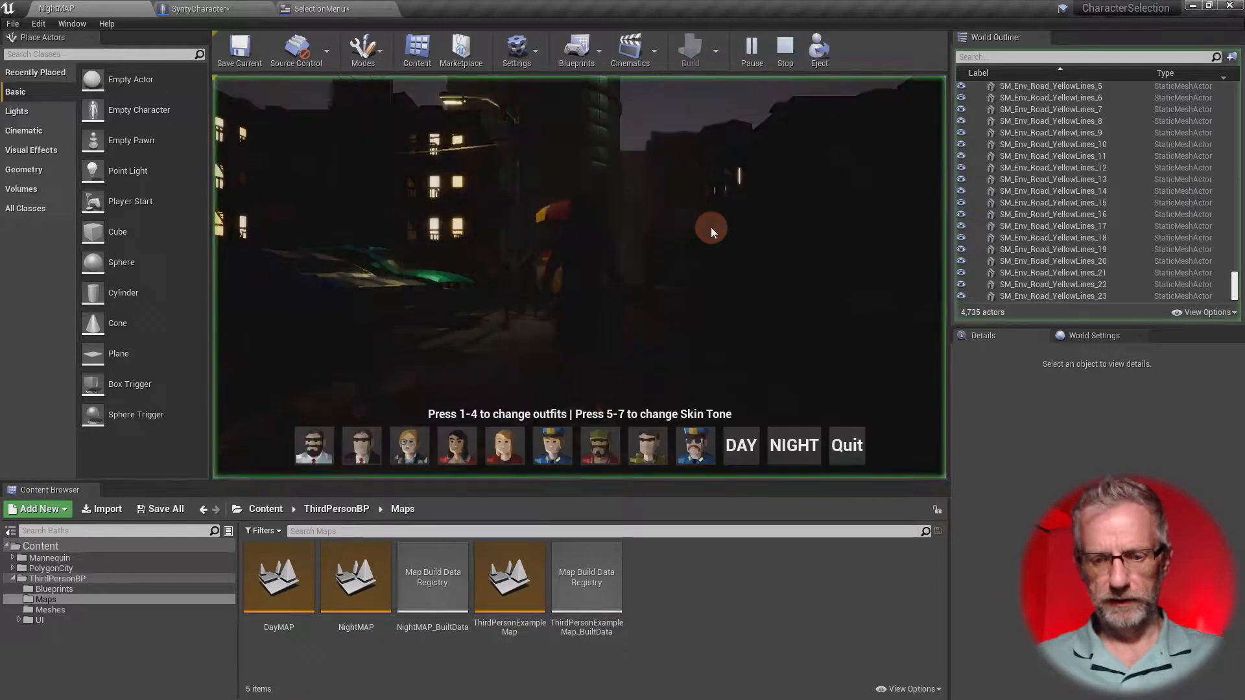
click(711, 231)
key(F11)
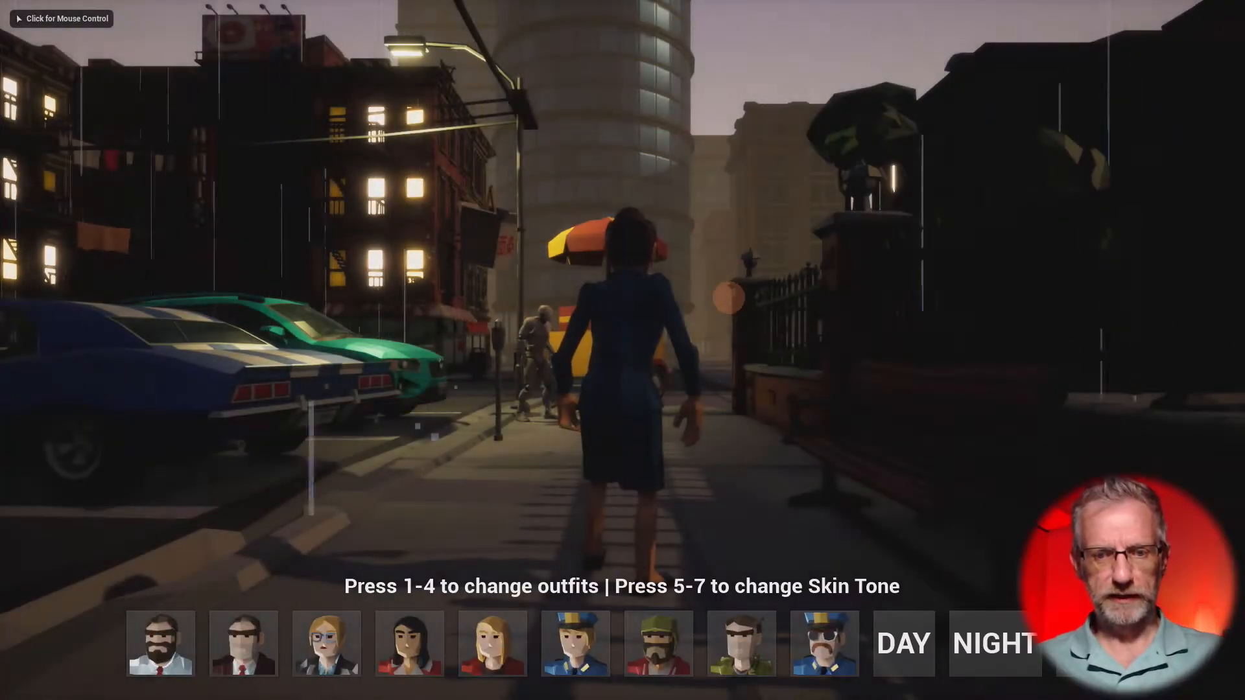
click(695, 367)
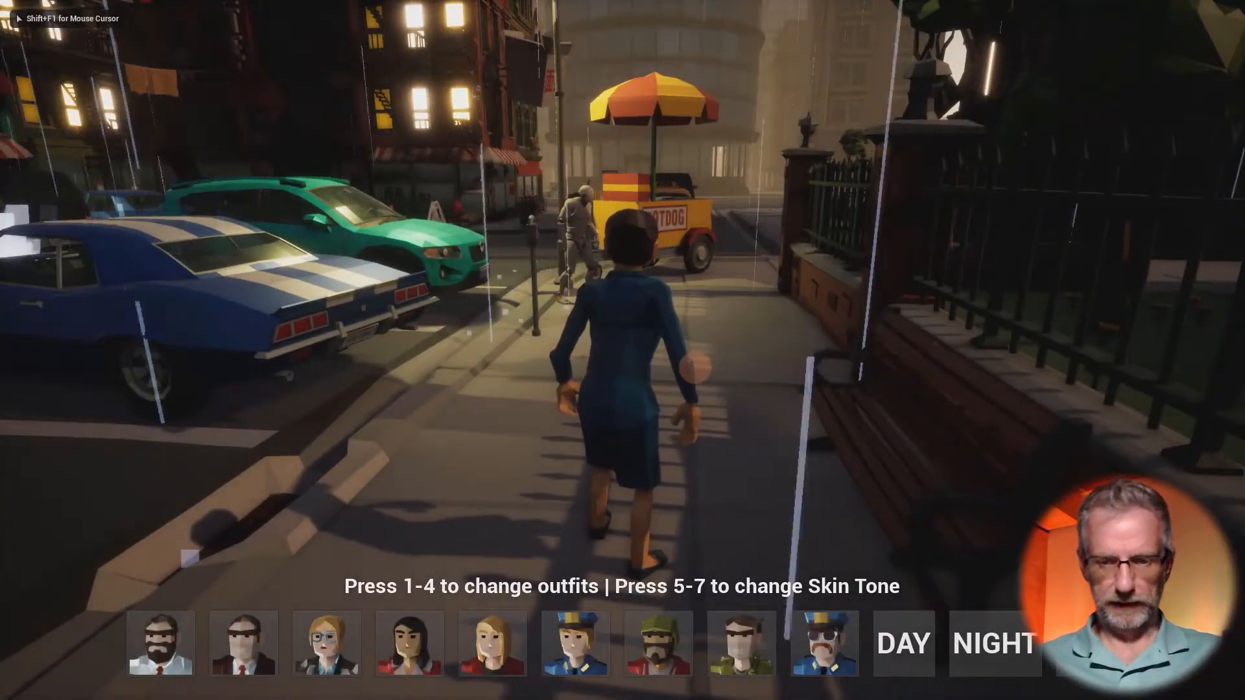
key(shift+F1)
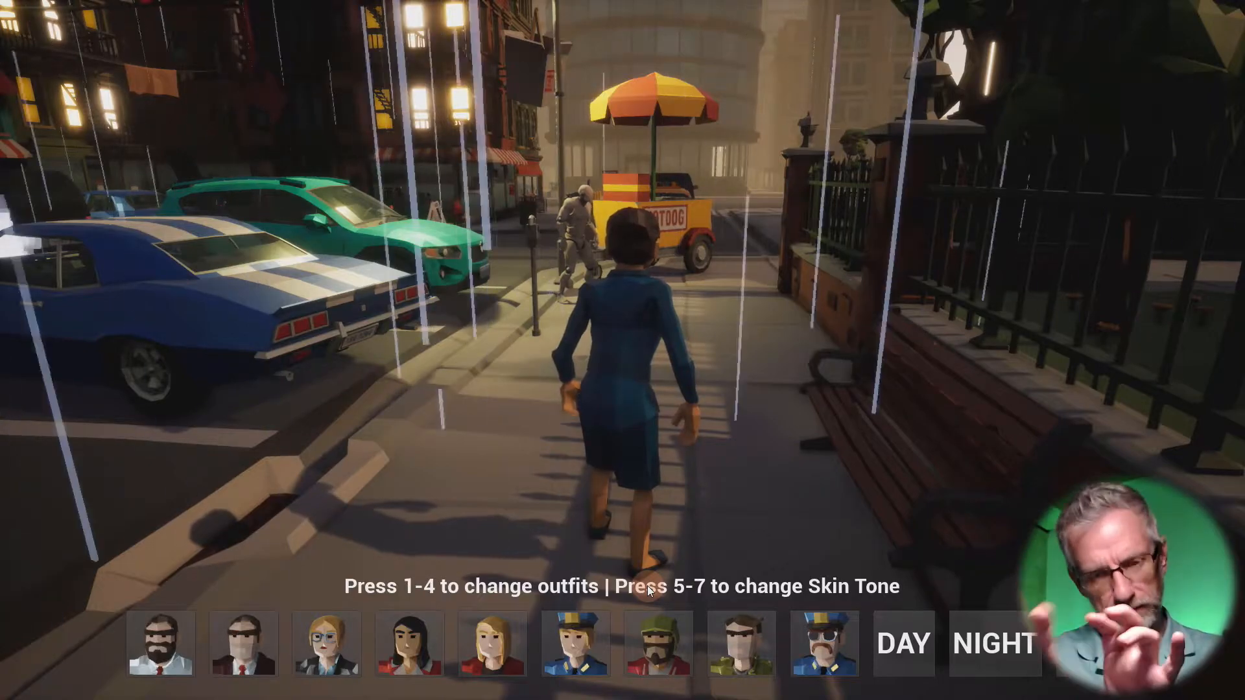
key(Escape)
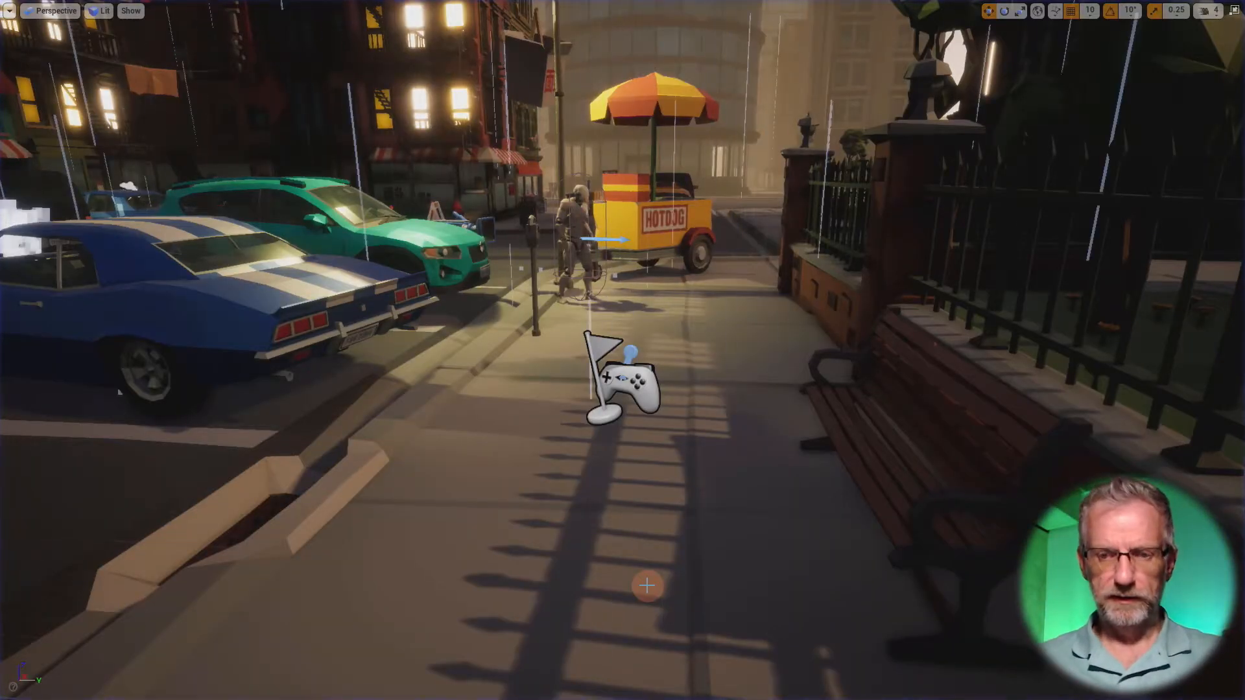
key(F11)
click(324, 6)
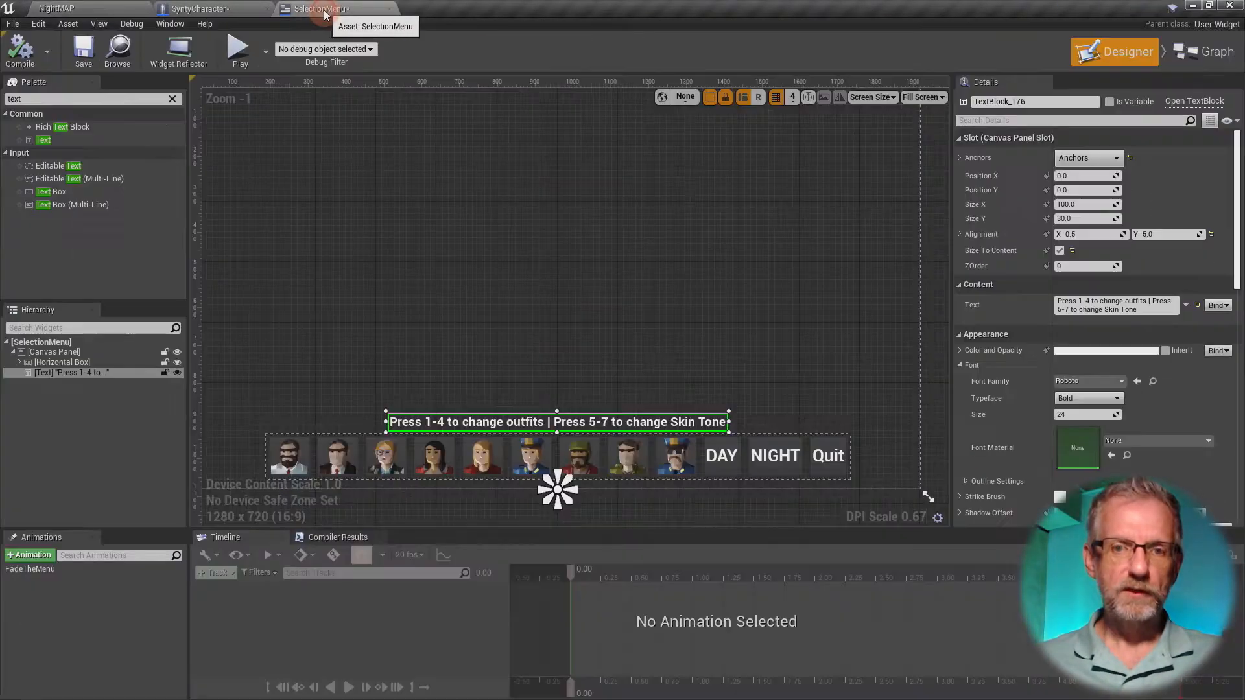
- Lower the instruction text closer to the character buttons by setting its Y alignment to 4.5 and refining it to 4.6
click(1167, 235)
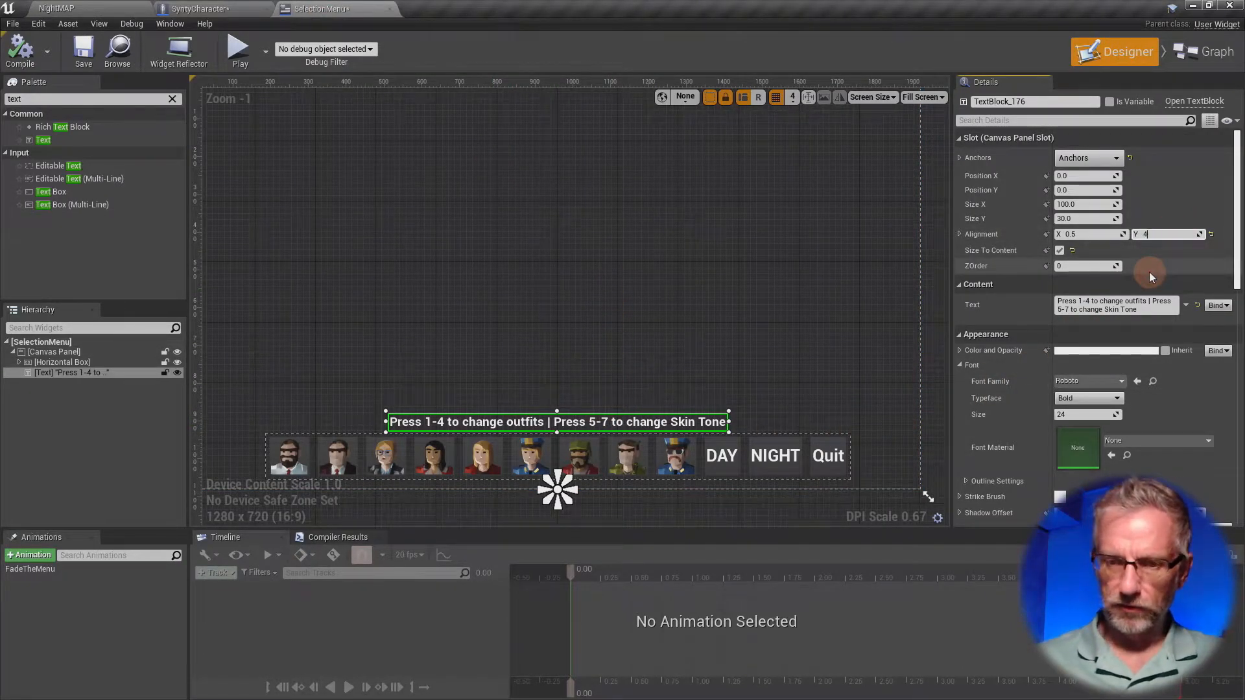
text(4.5)
key(Return)
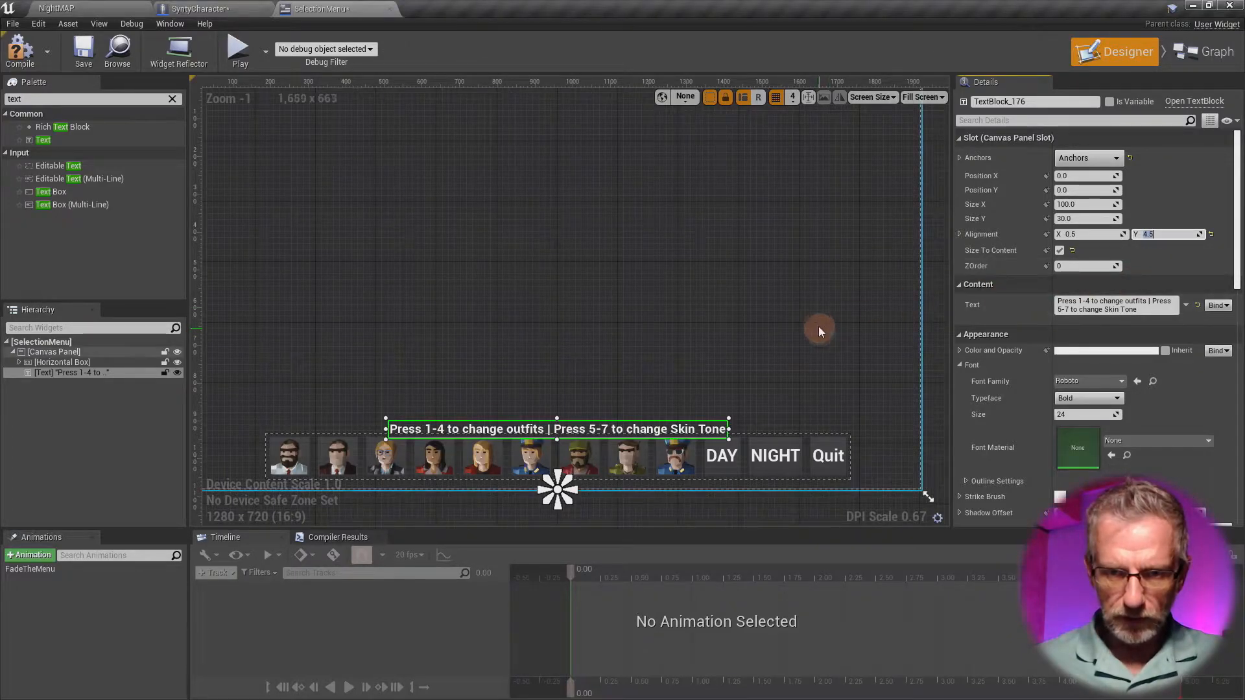
scroll(818, 326, up, 5)
right_drag(812, 333, 1059, 122)
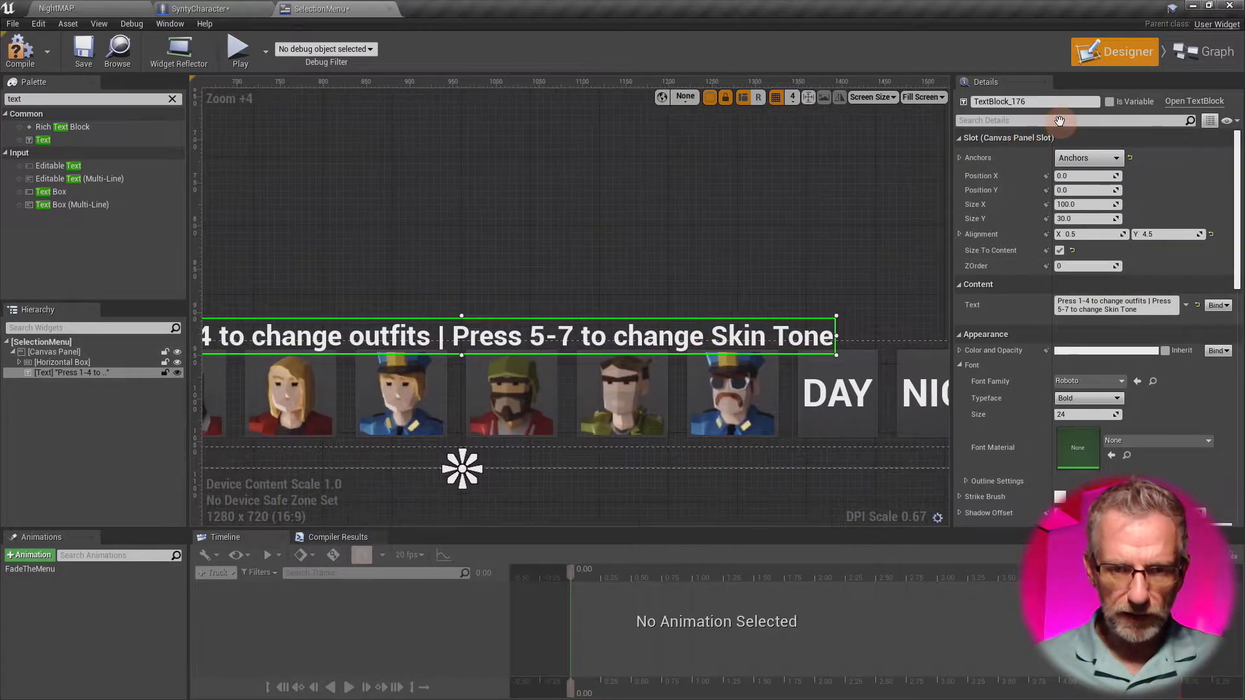
right_drag(792, 255, 940, 194)
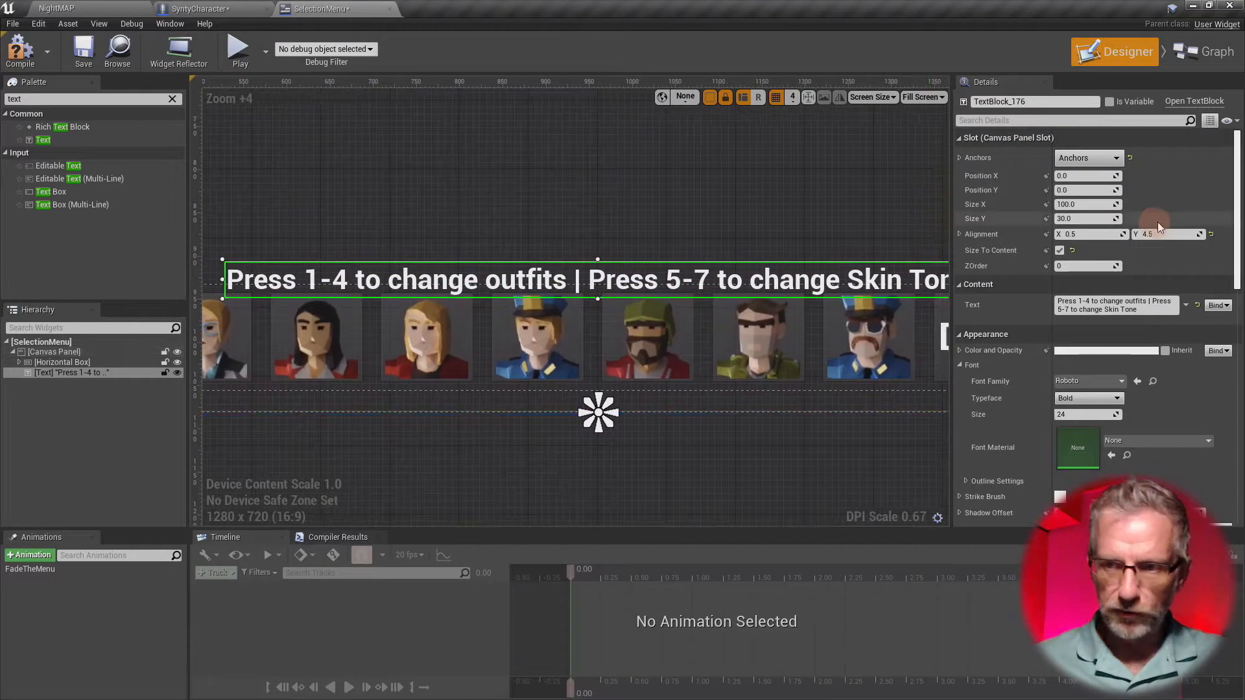
click(1152, 234)
text(4.)
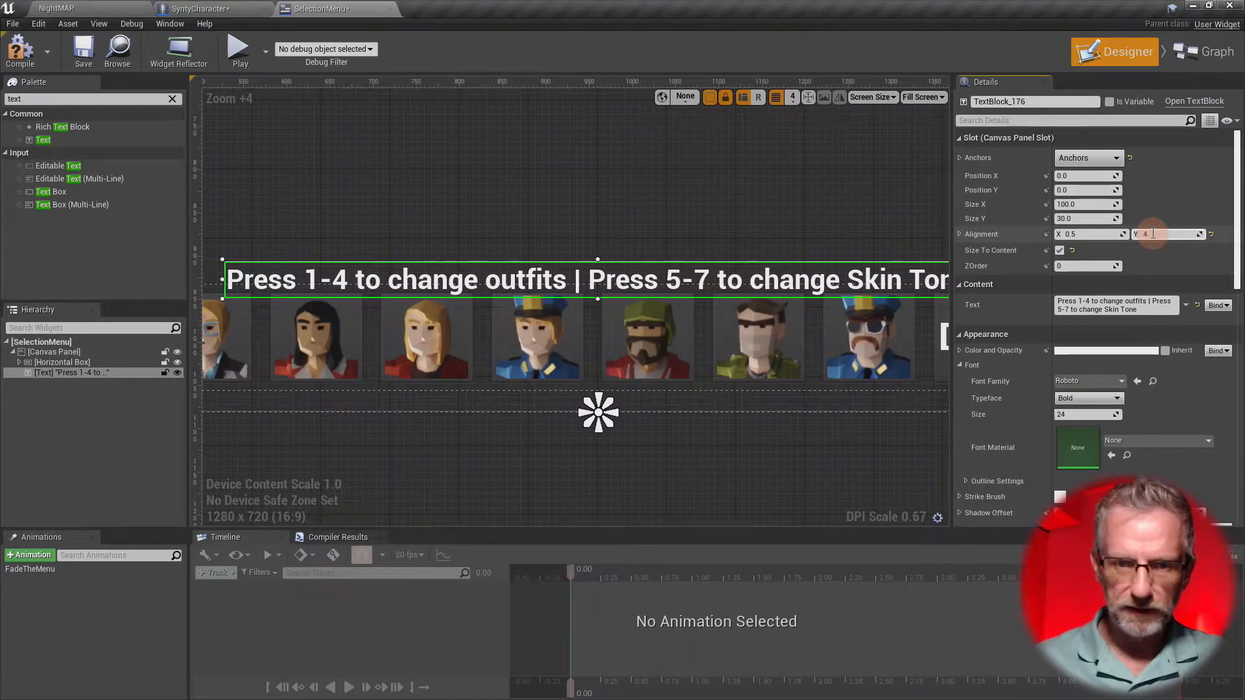
text(6)
key(Return)
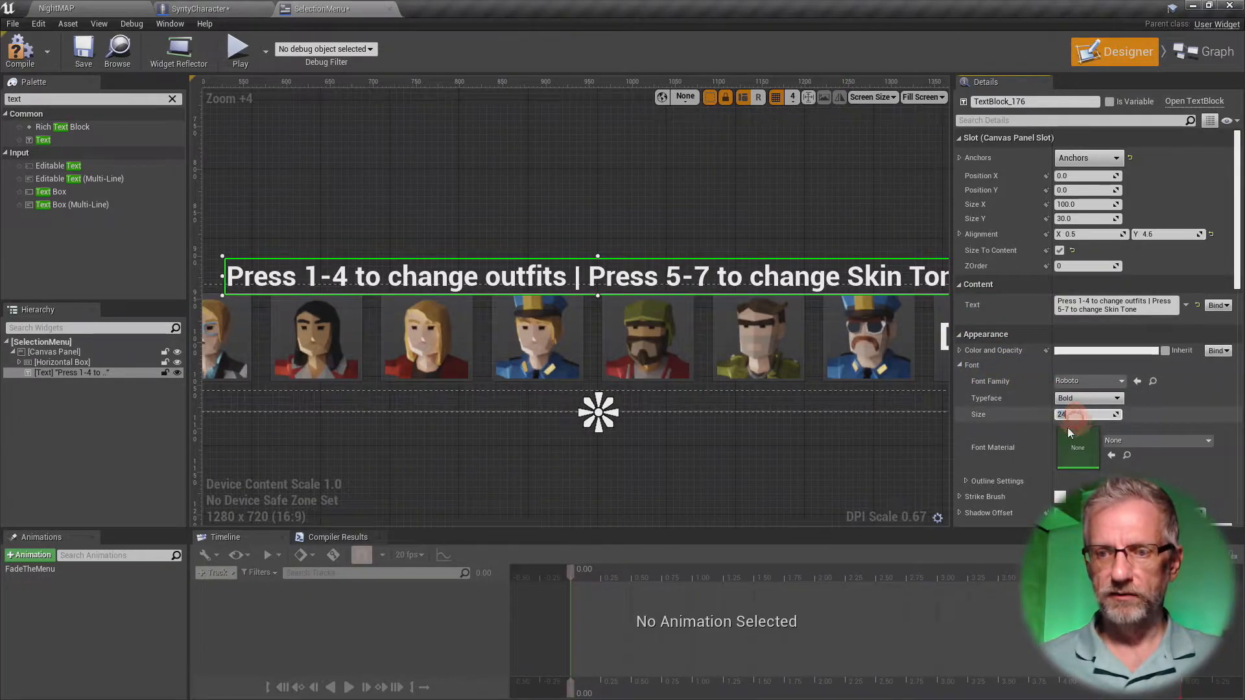
- Set the instruction text's font size to 18
text(18)
key(Return)
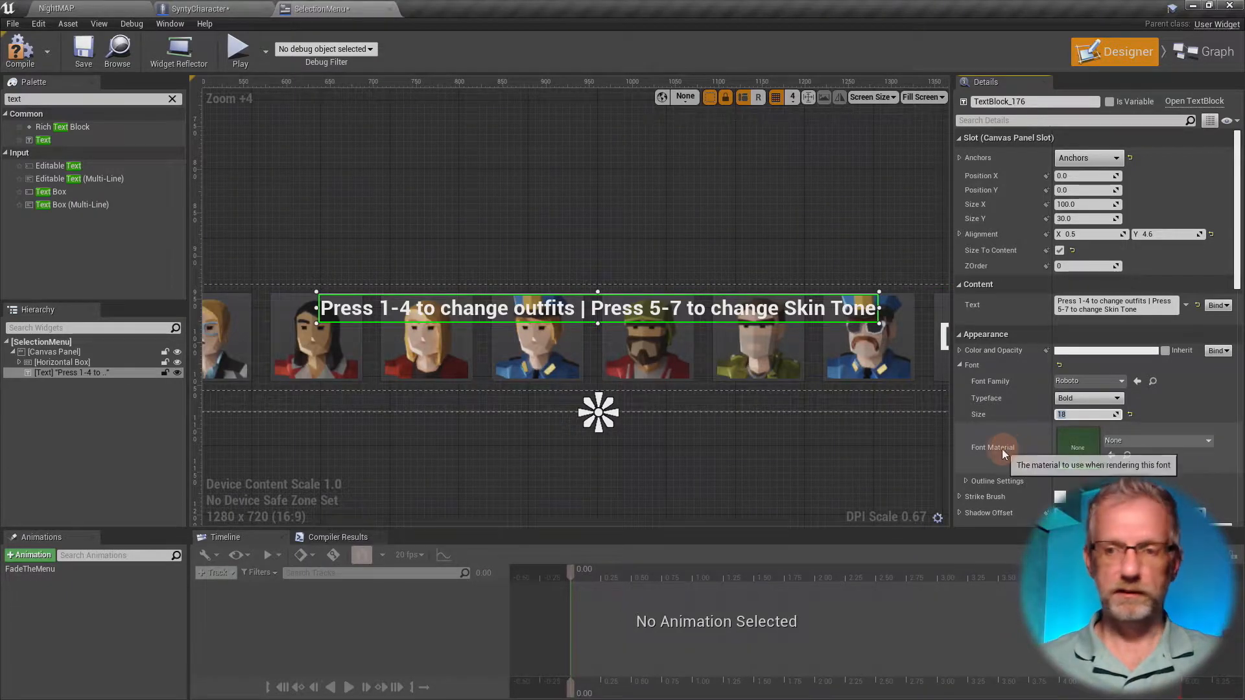
- Place the instruction text just above the character buttons, trying Y alignments between 5 and 7 and settling on 5.8
click(1167, 234)
text(7)
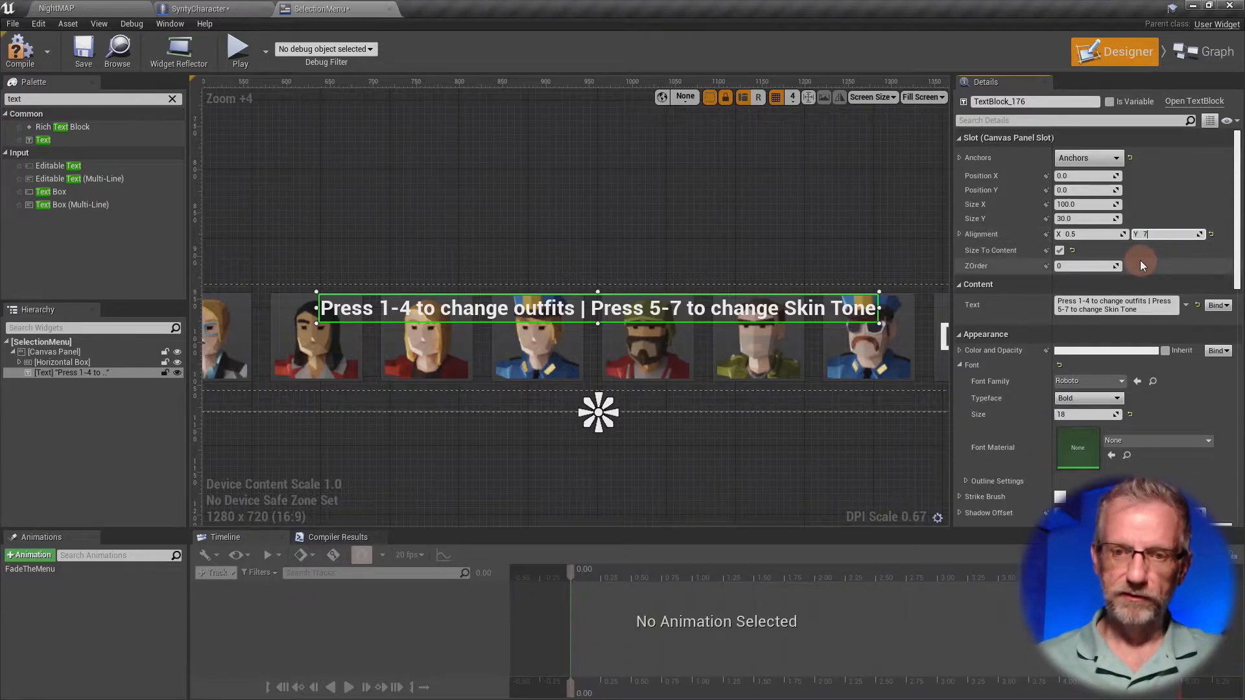
key(Return)
text(6)
key(Return)
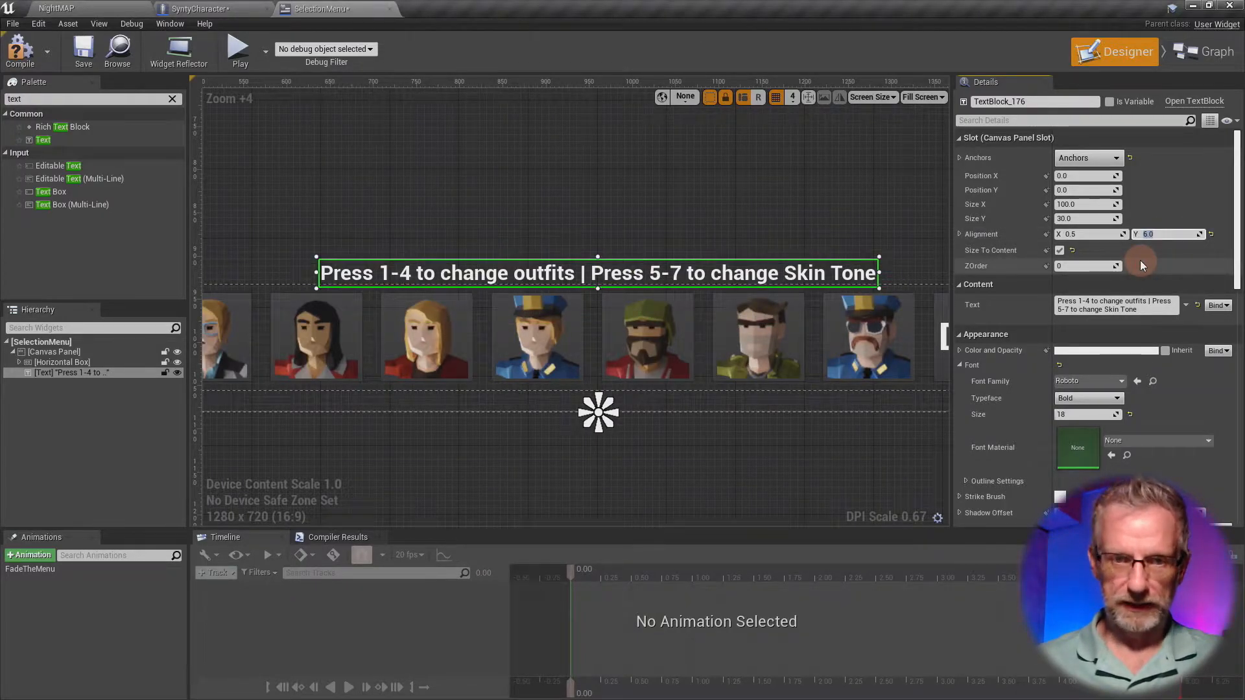
text(5)
key(Return)
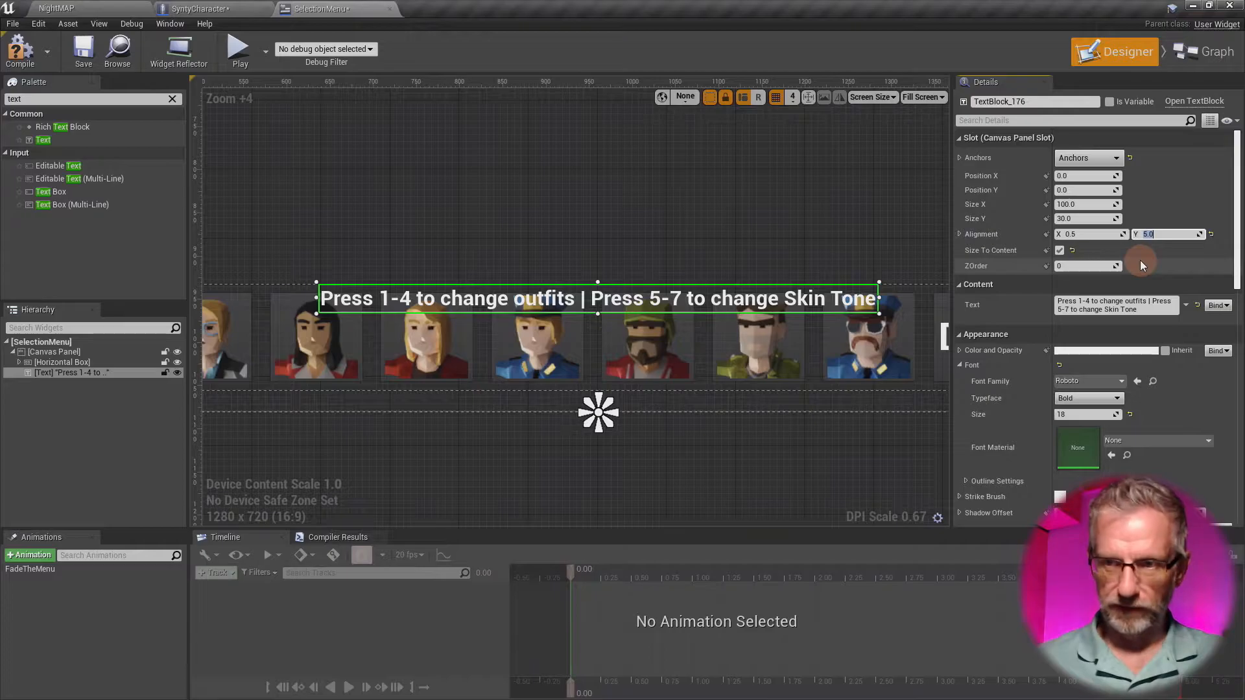
text(6)
key(Return)
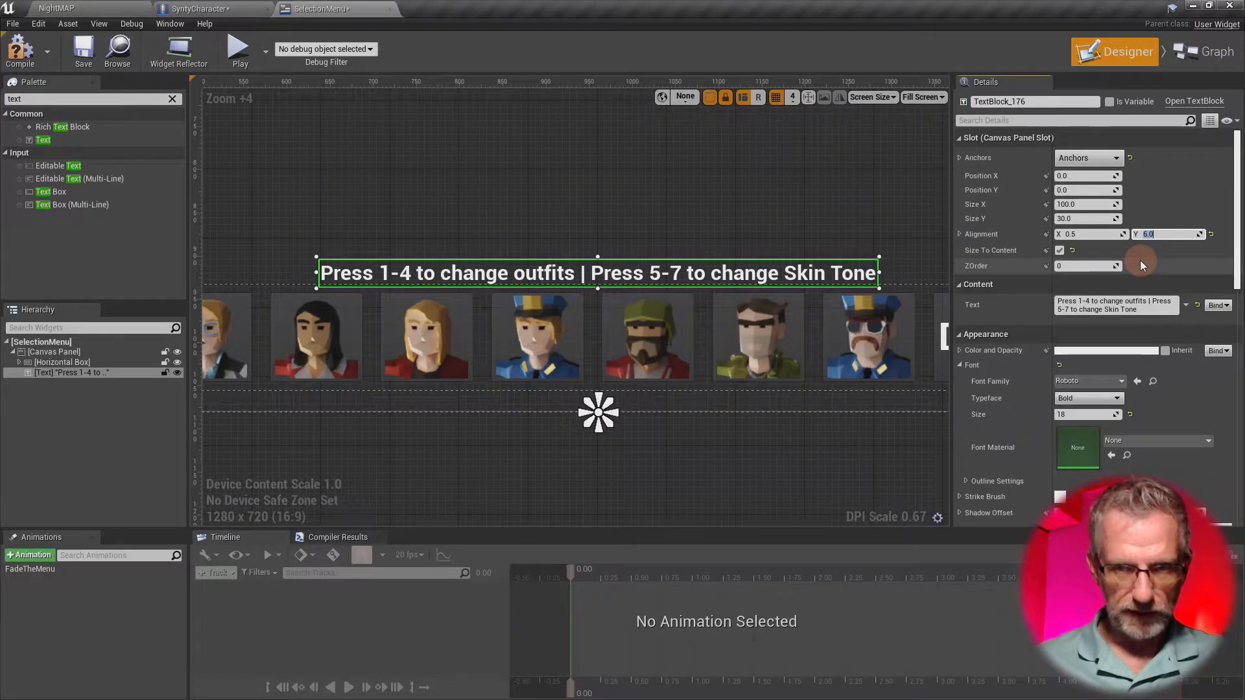
text(5.5)
key(Return)
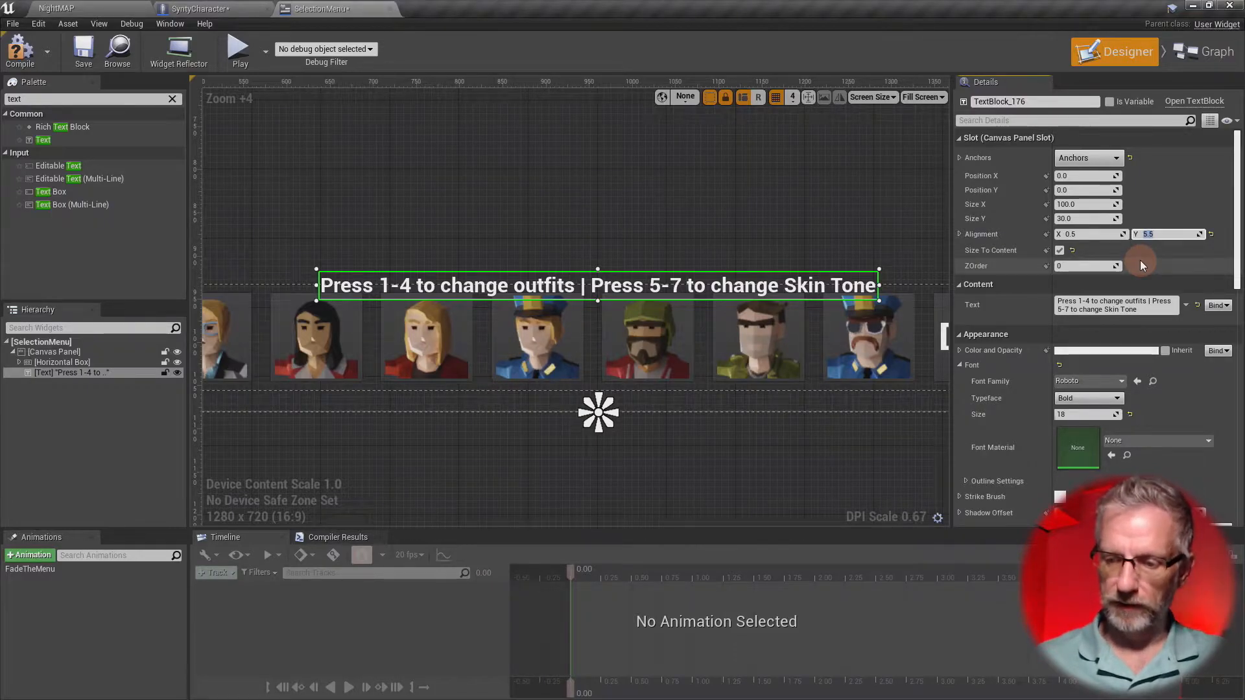
text(5.8)
key(Return)
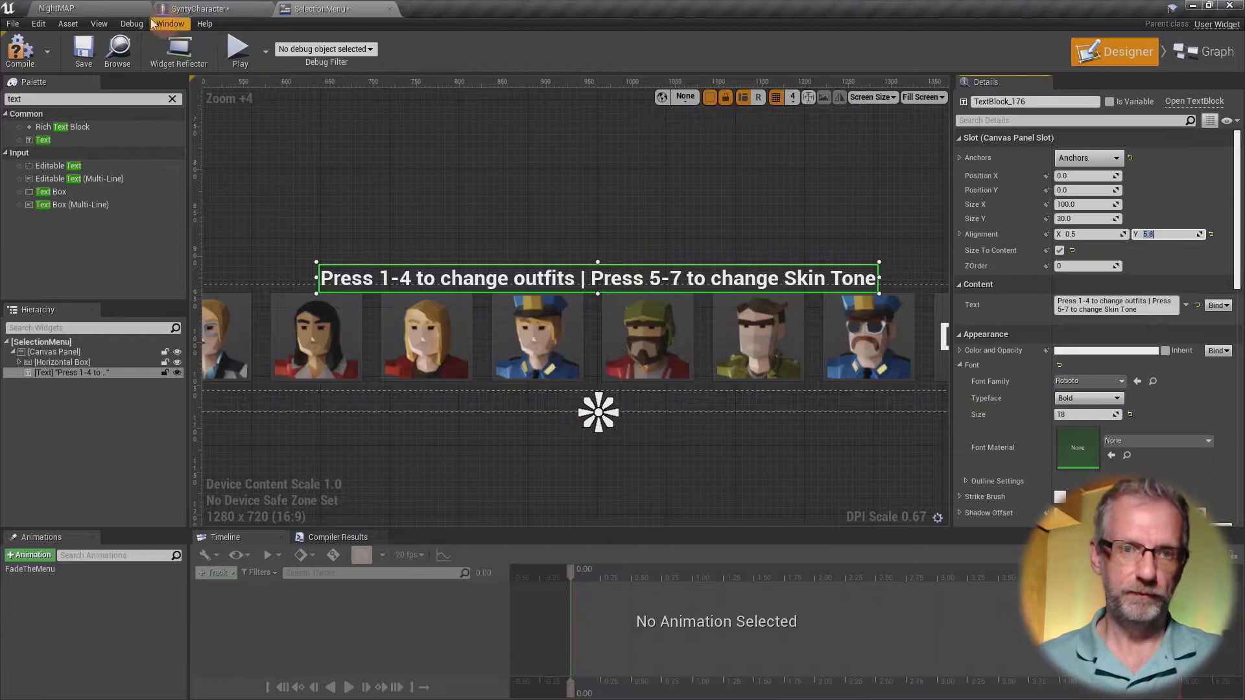
- Play-test NightMAP in full screen, running the character around under the resized instruction text, and return to the SelectionMenu widget
click(57, 8)
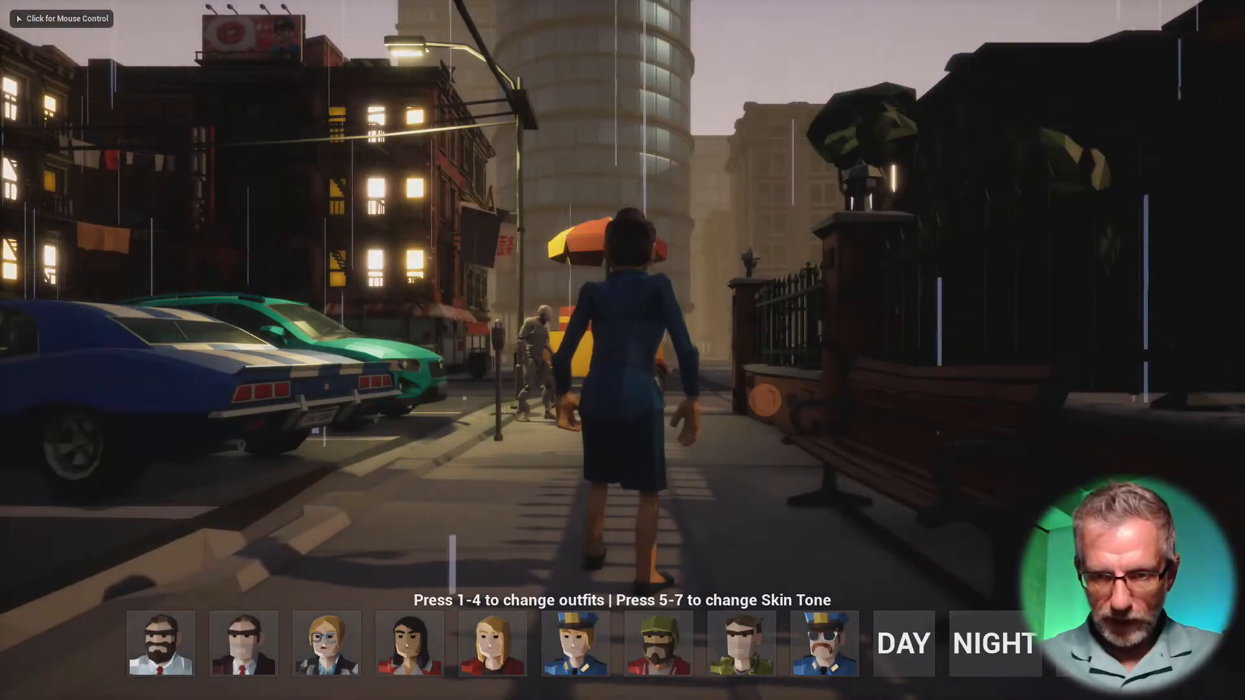
click(765, 400)
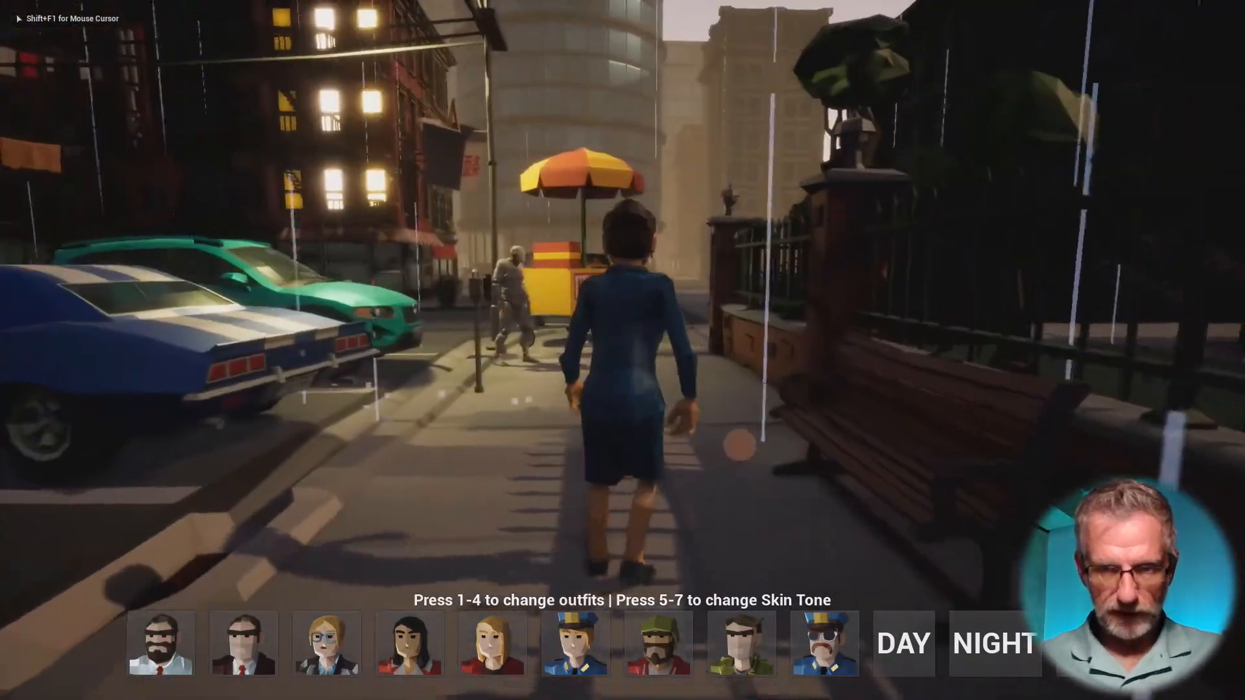
key(w)
key(s)
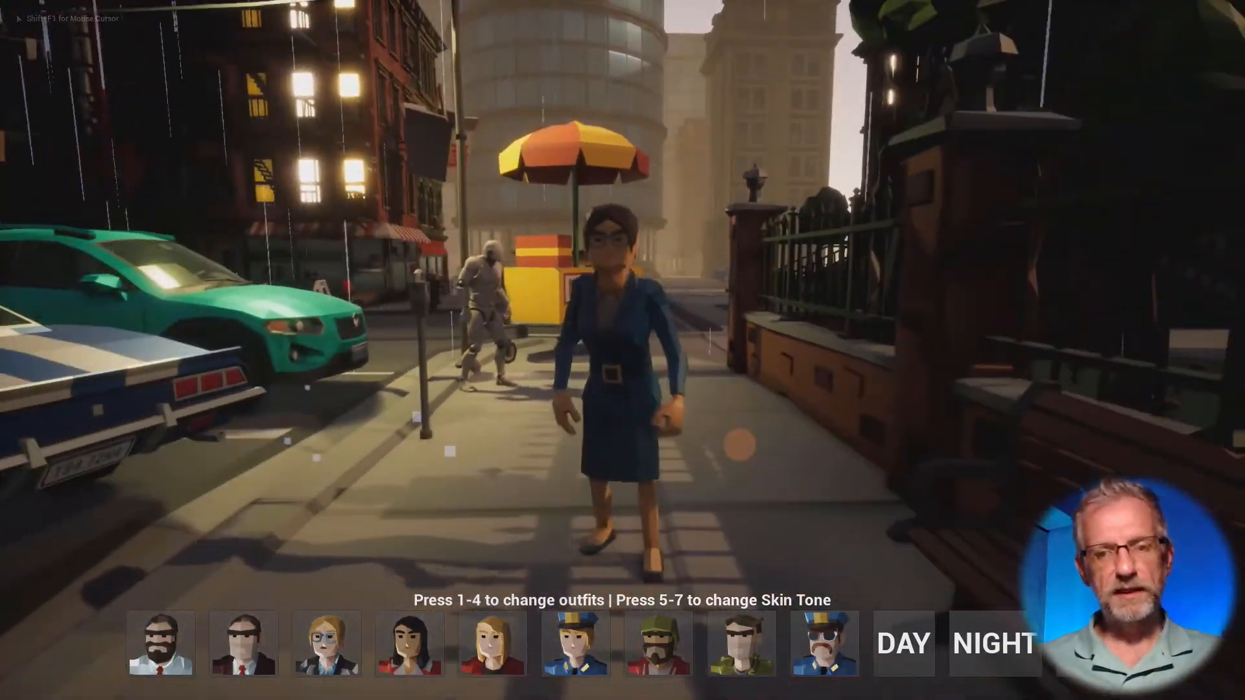
key(a)
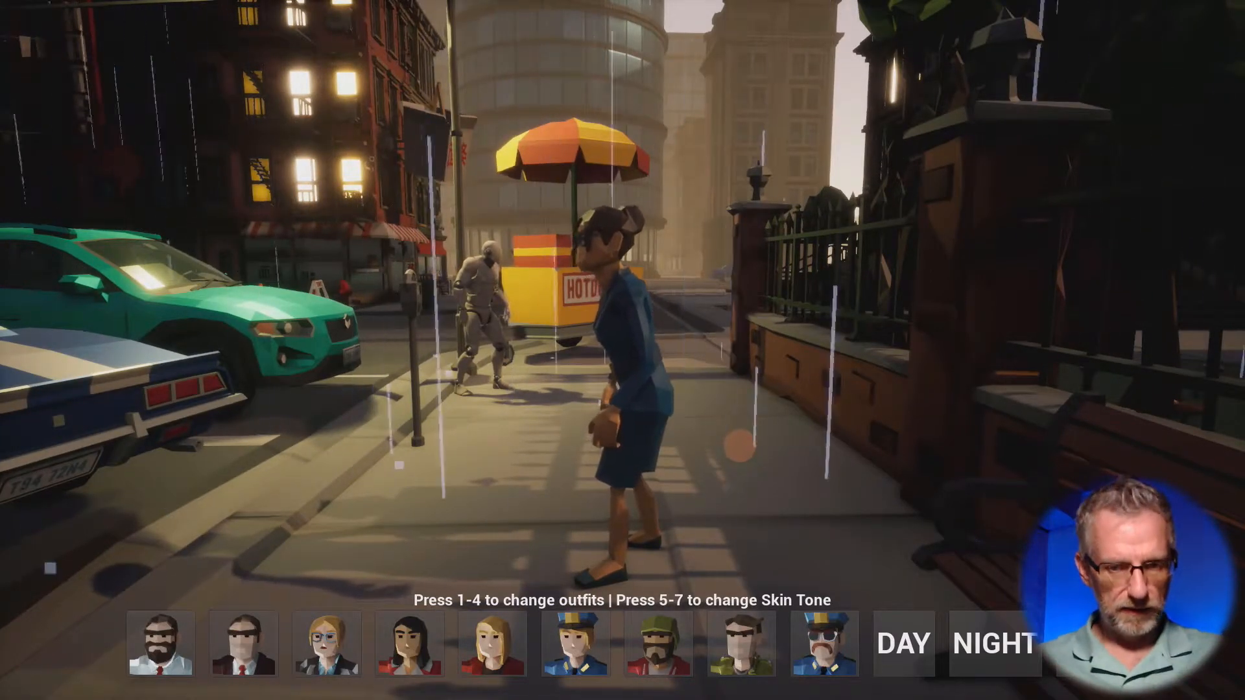
key(w)
key(s)
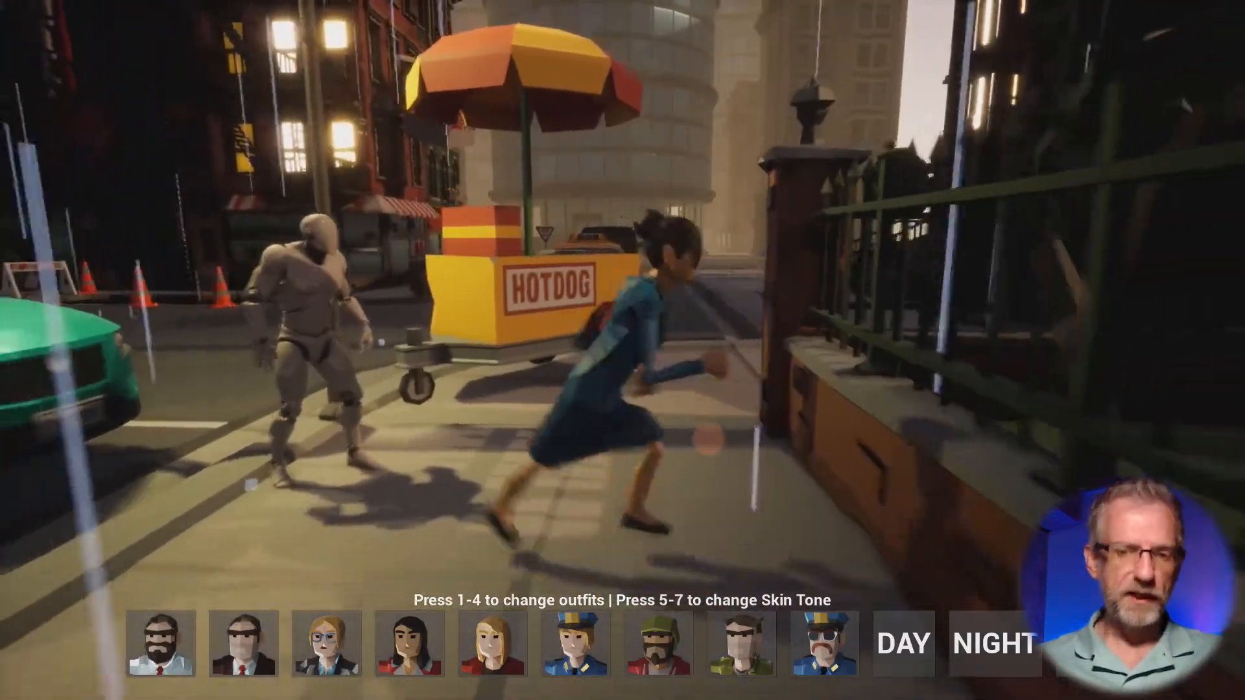
key(w)
key(d)
key(s)
key(w)
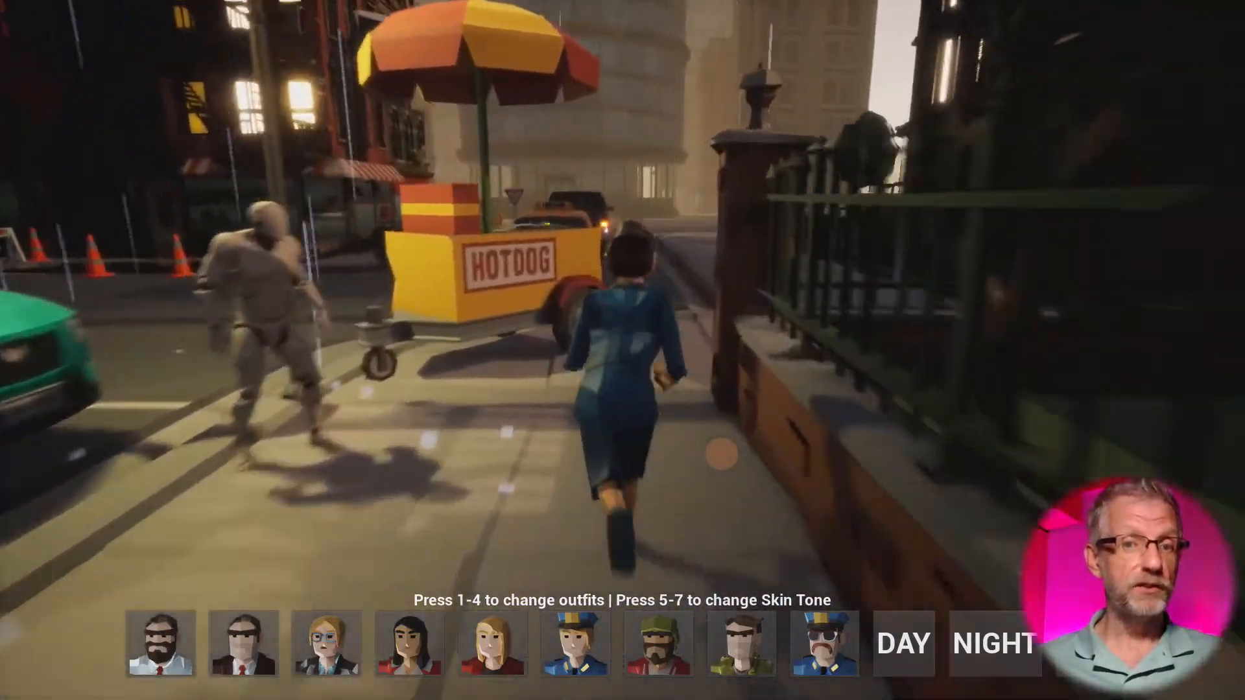
key(d)
key(s)
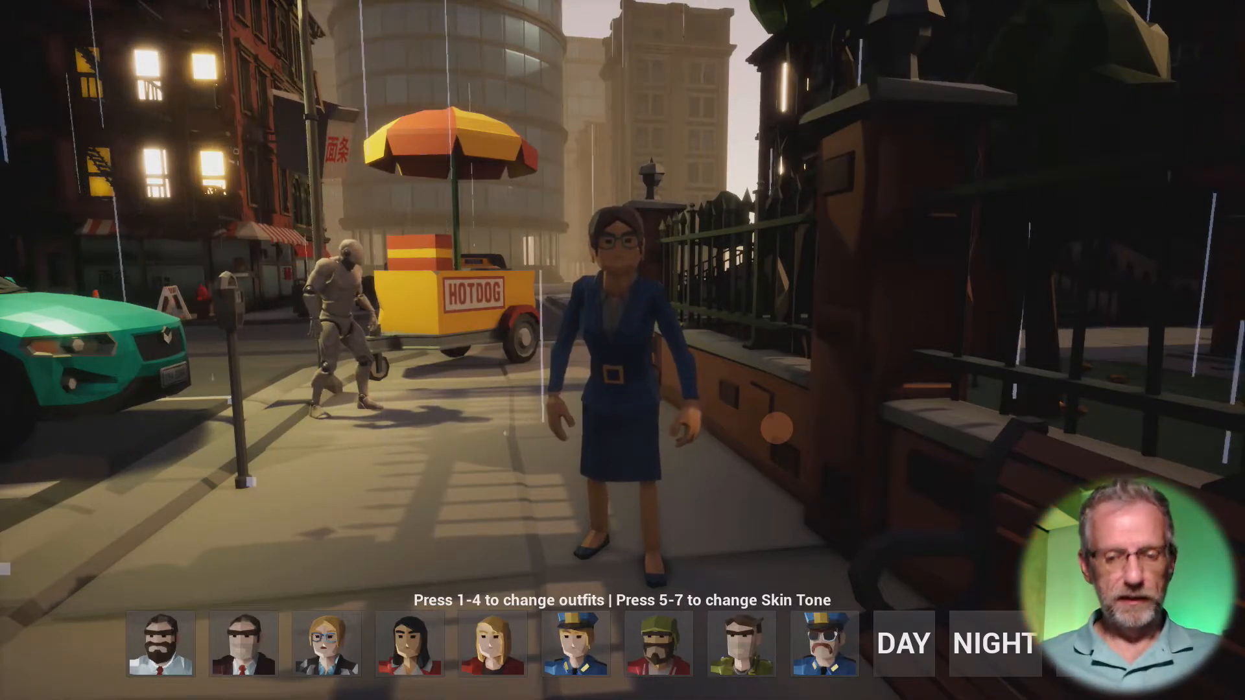
key(Escape)
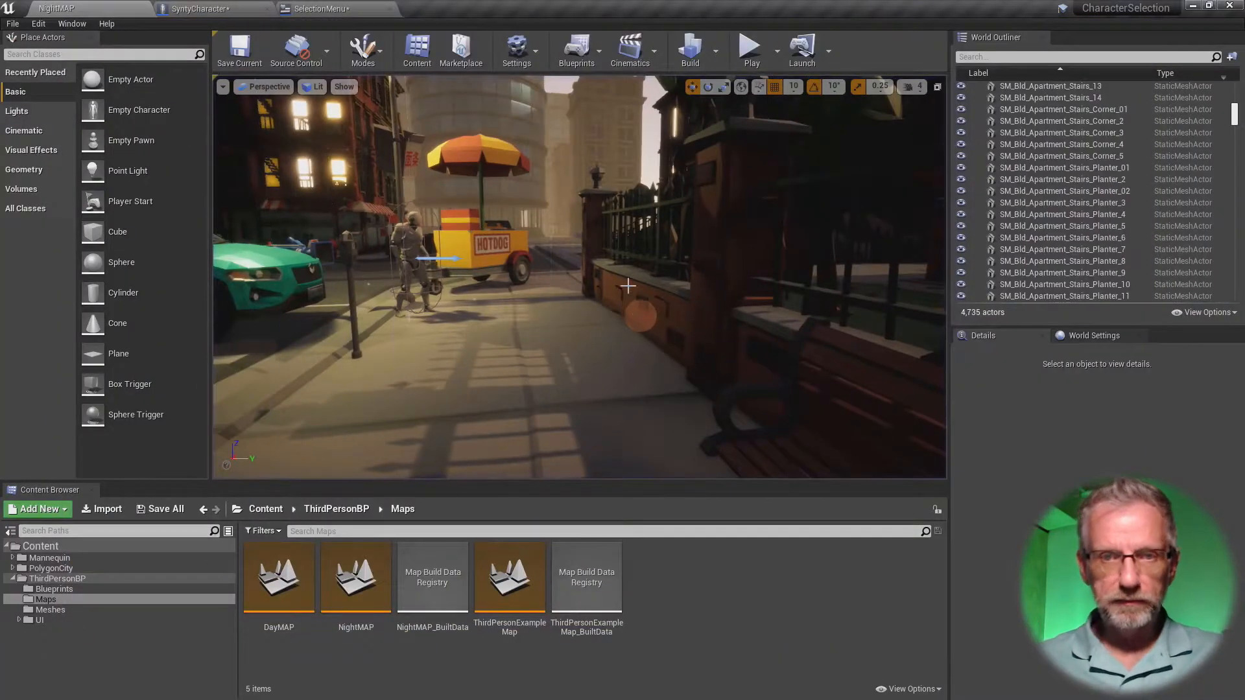
click(321, 8)
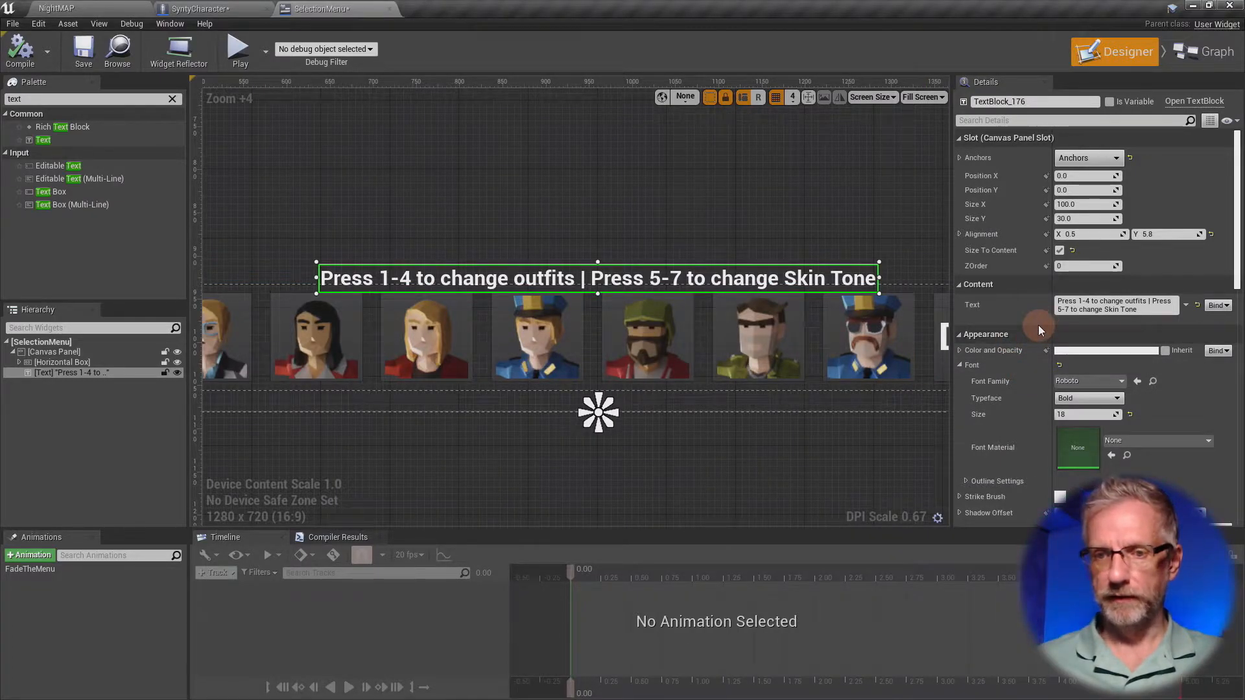
- Make the instruction text slightly transparent, trying colour alpha values of 0.8, 0 and 1 and settling on 0.8
scroll(1038, 327, down, 5)
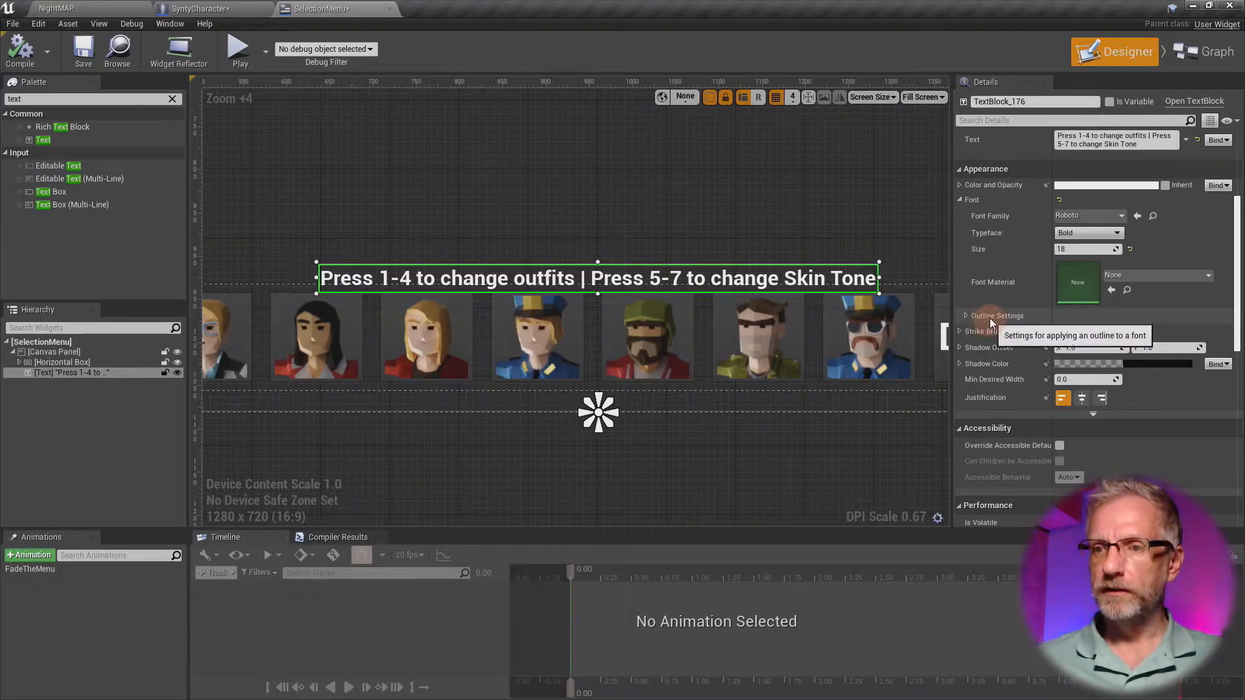
click(960, 185)
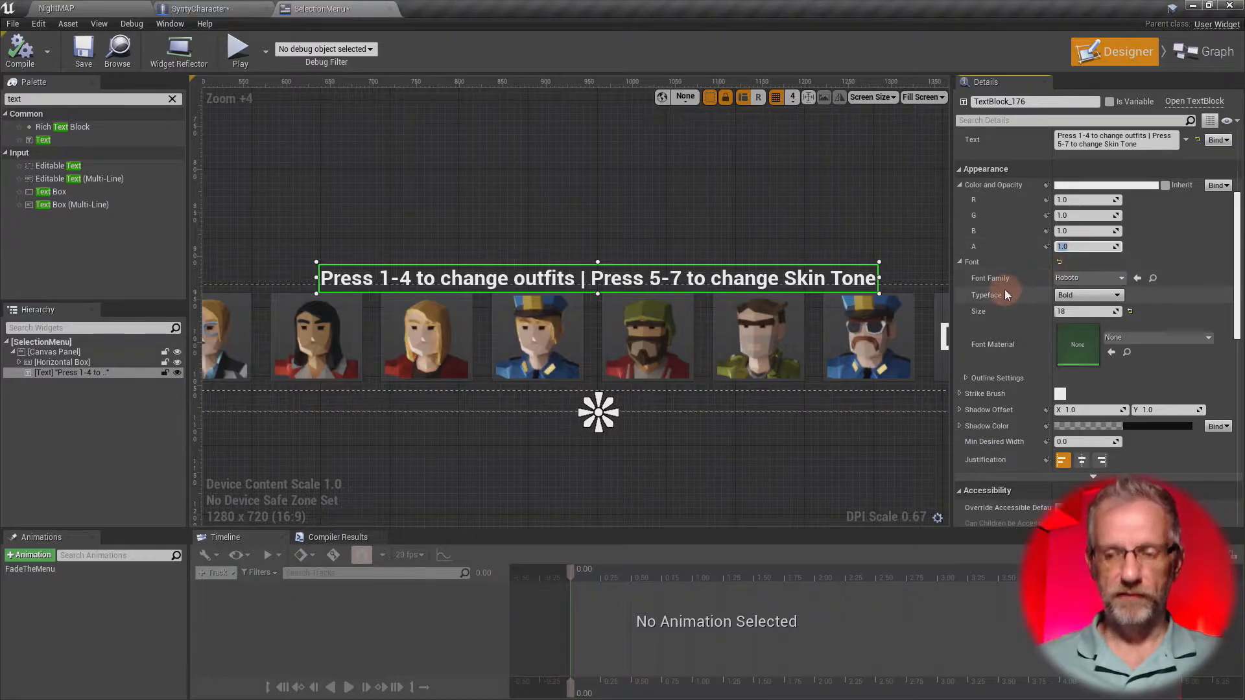
text(0.8)
key(Return)
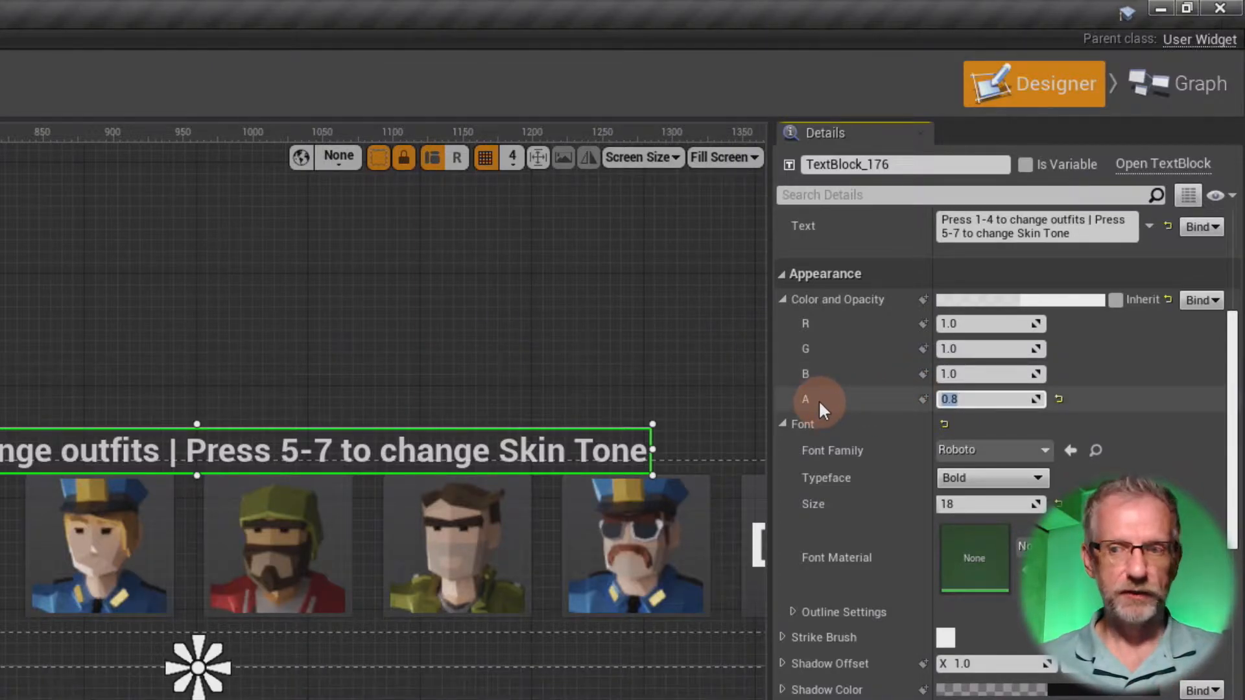
text(0)
key(Return)
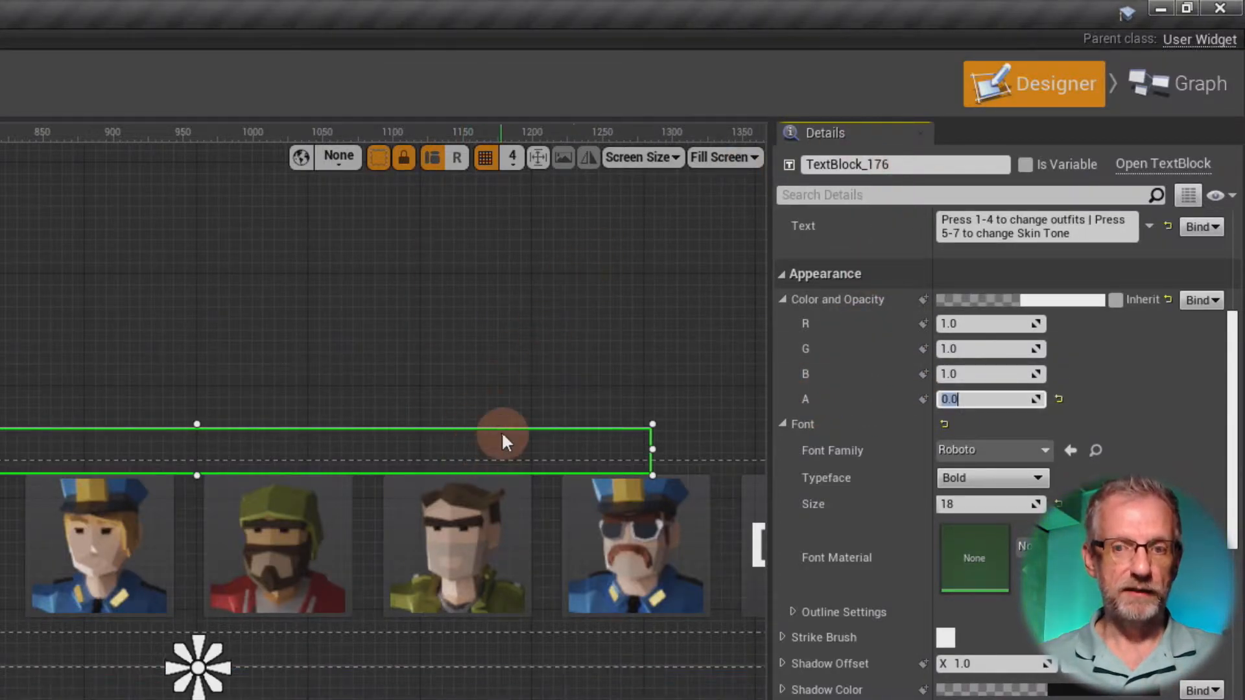
text(1)
key(Return)
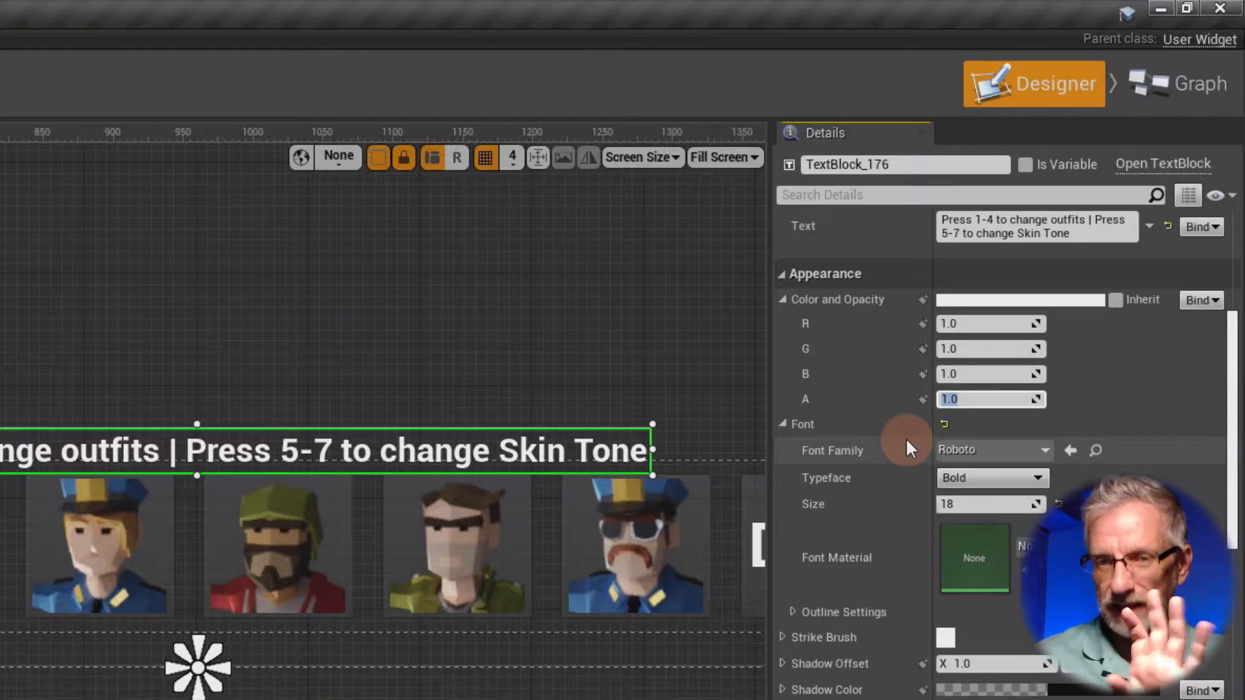
text(0.8)
key(Return)
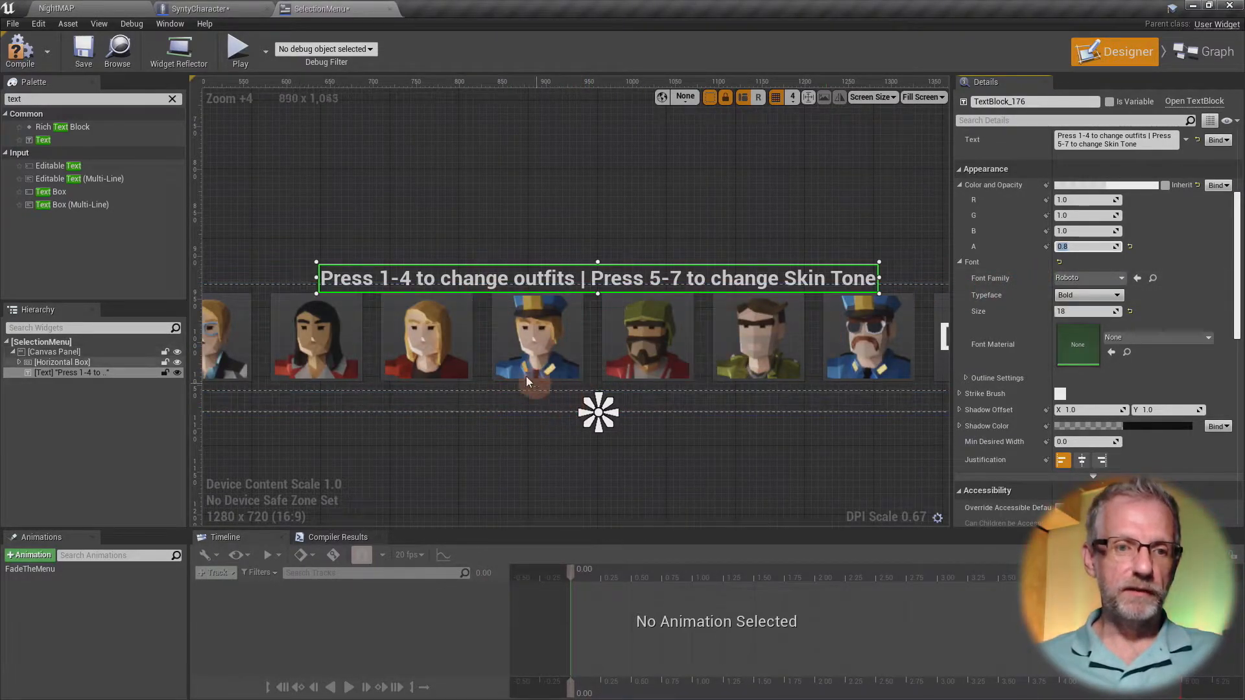
- Open the FadeTheMenu animation and scrub its timeline to preview the button fade, returning to 0.00
scroll(507, 389, down, 4)
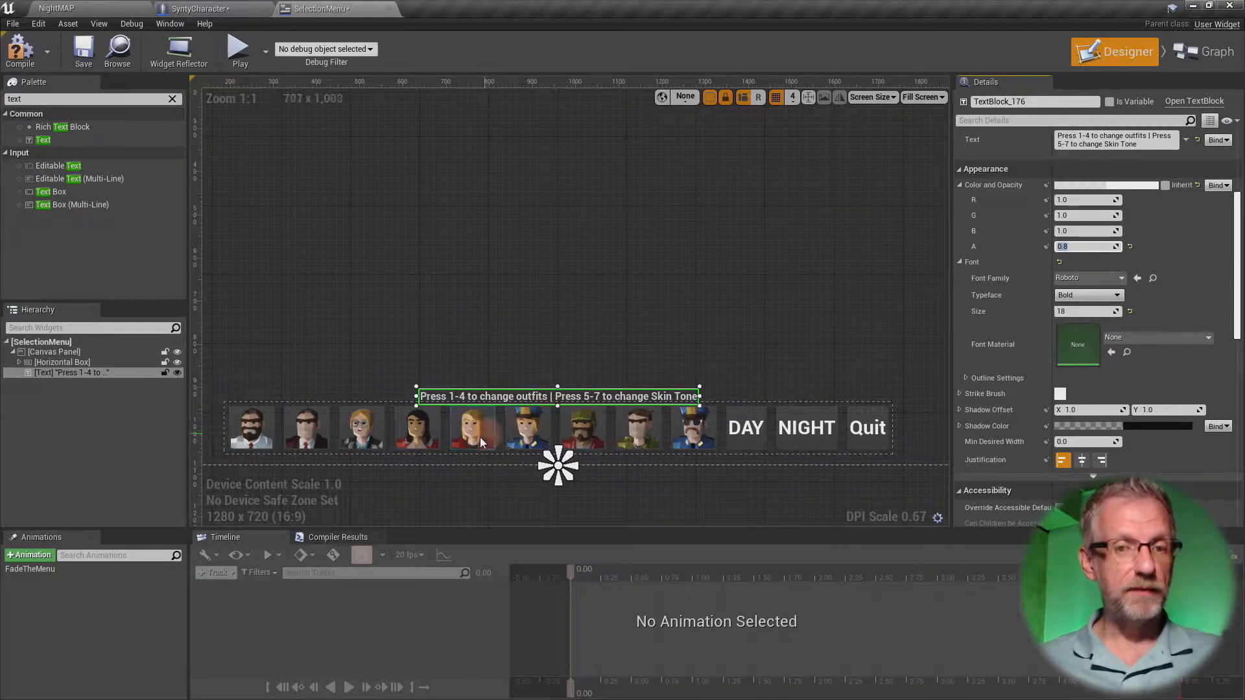
click(60, 568)
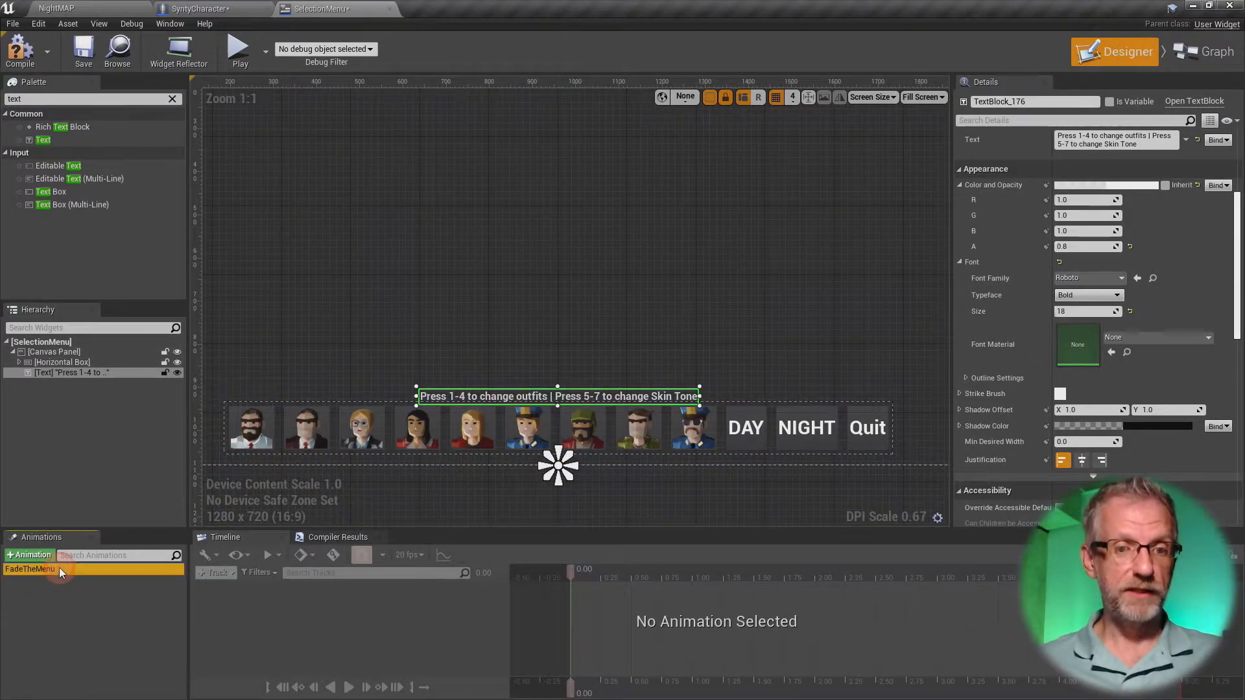
drag(569, 573, 614, 587)
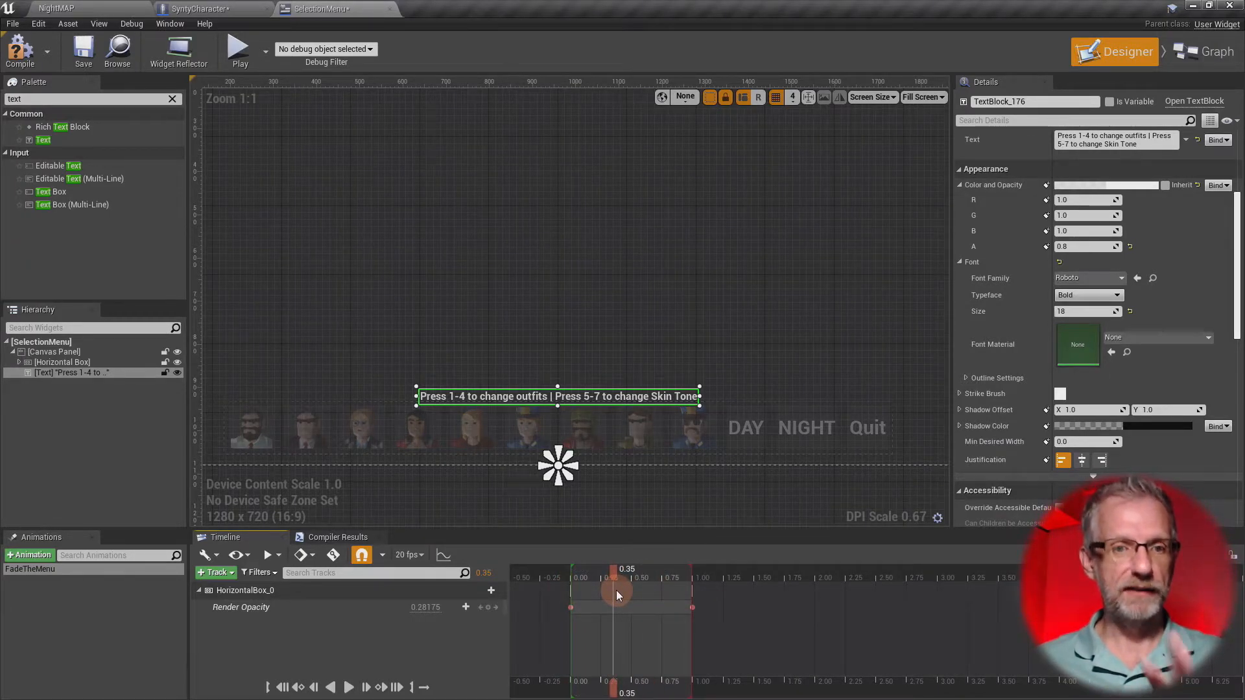
drag(615, 590, 571, 592)
- Rename the instruction text block to DescriptionText
click(76, 372)
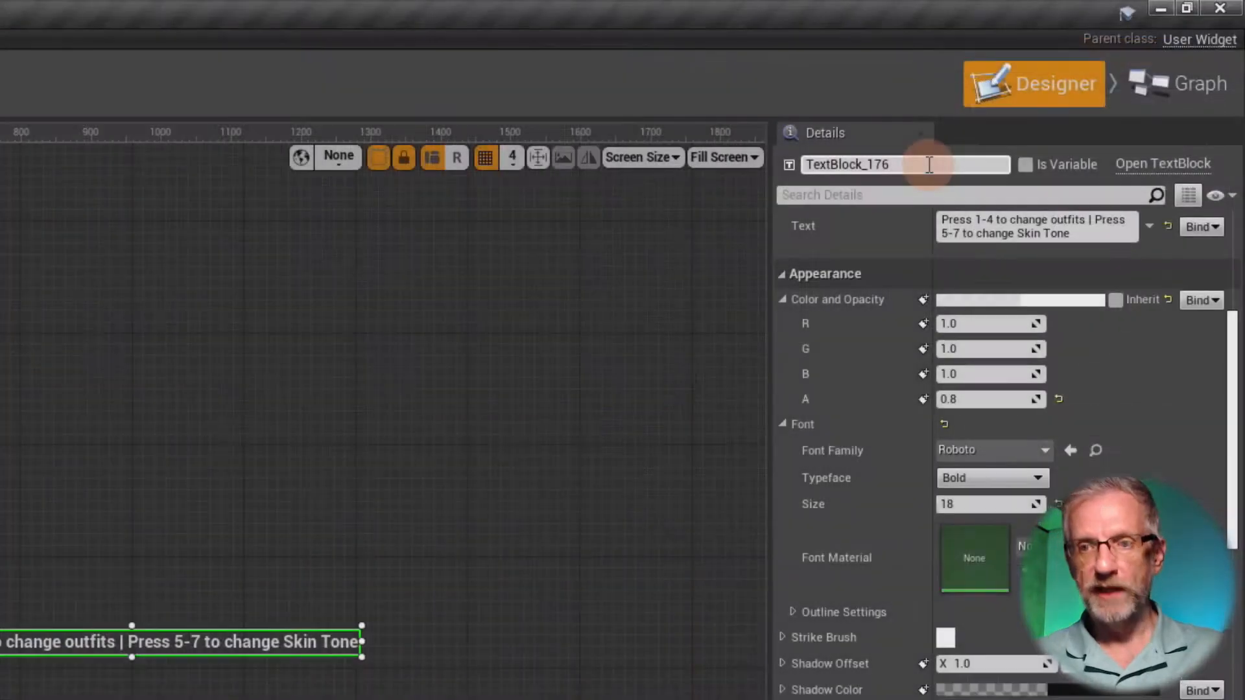
drag(929, 165, 655, 123)
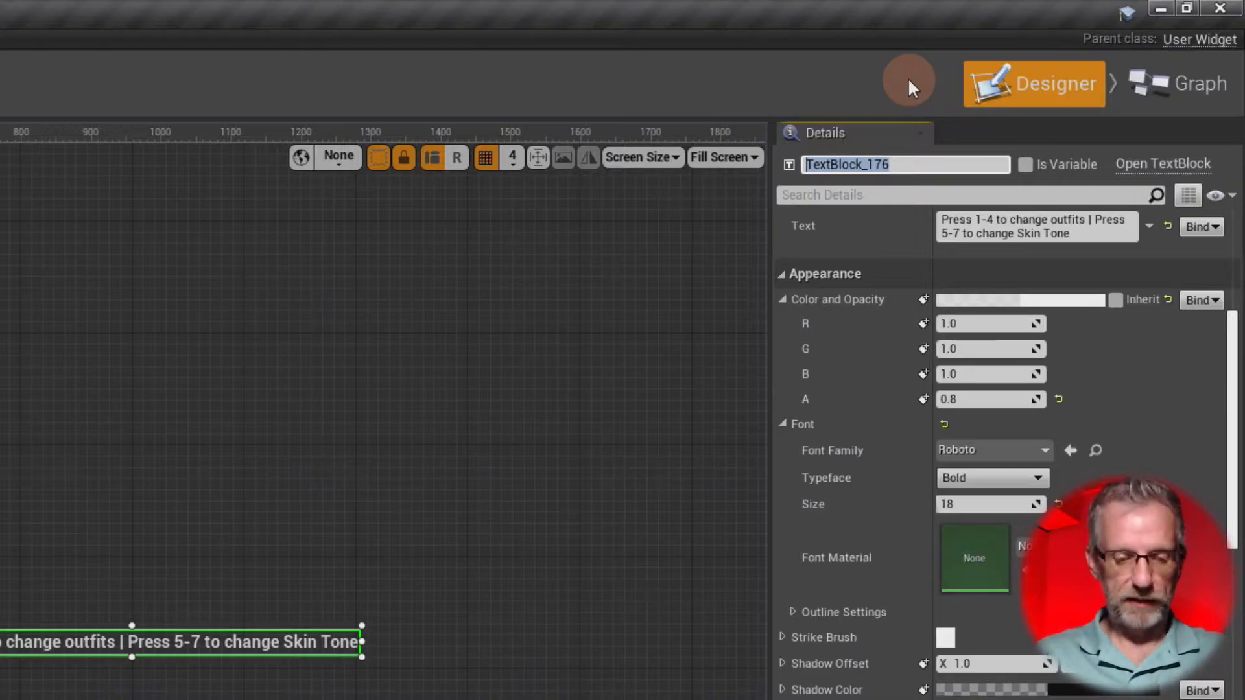
text(DescriptionText)
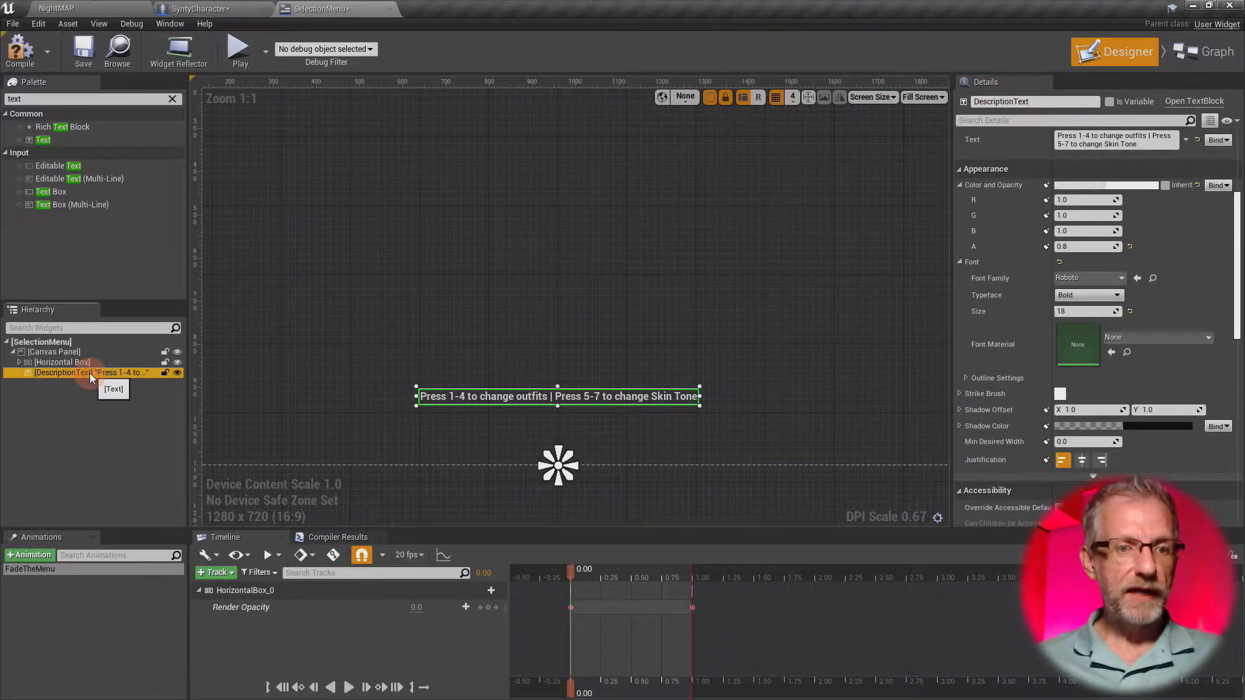
- Add DescriptionText to the FadeTheMenu animation and give it a Transform track
click(97, 568)
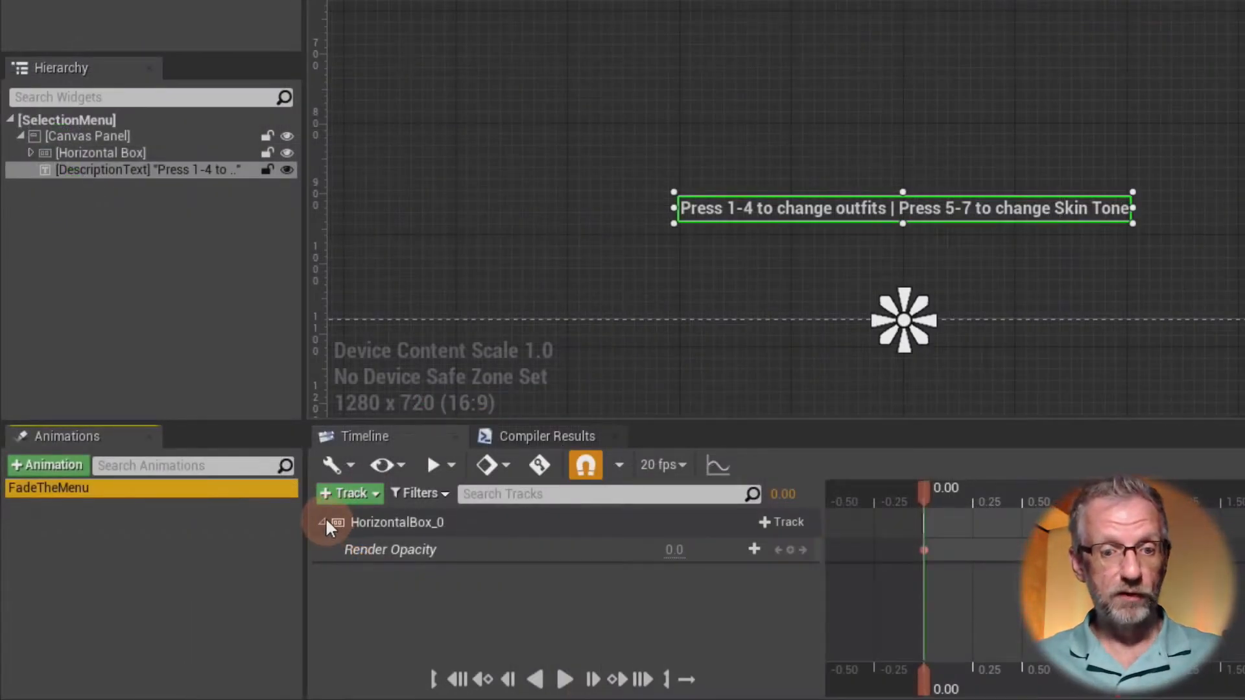
click(199, 590)
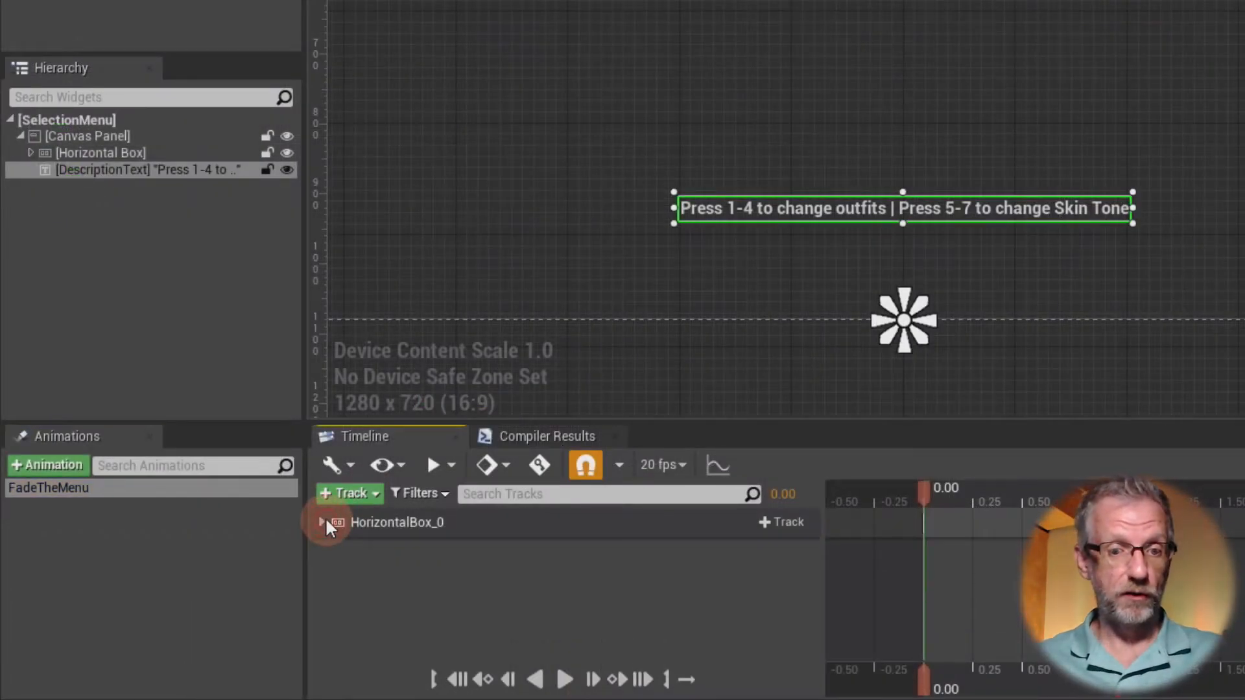
click(371, 492)
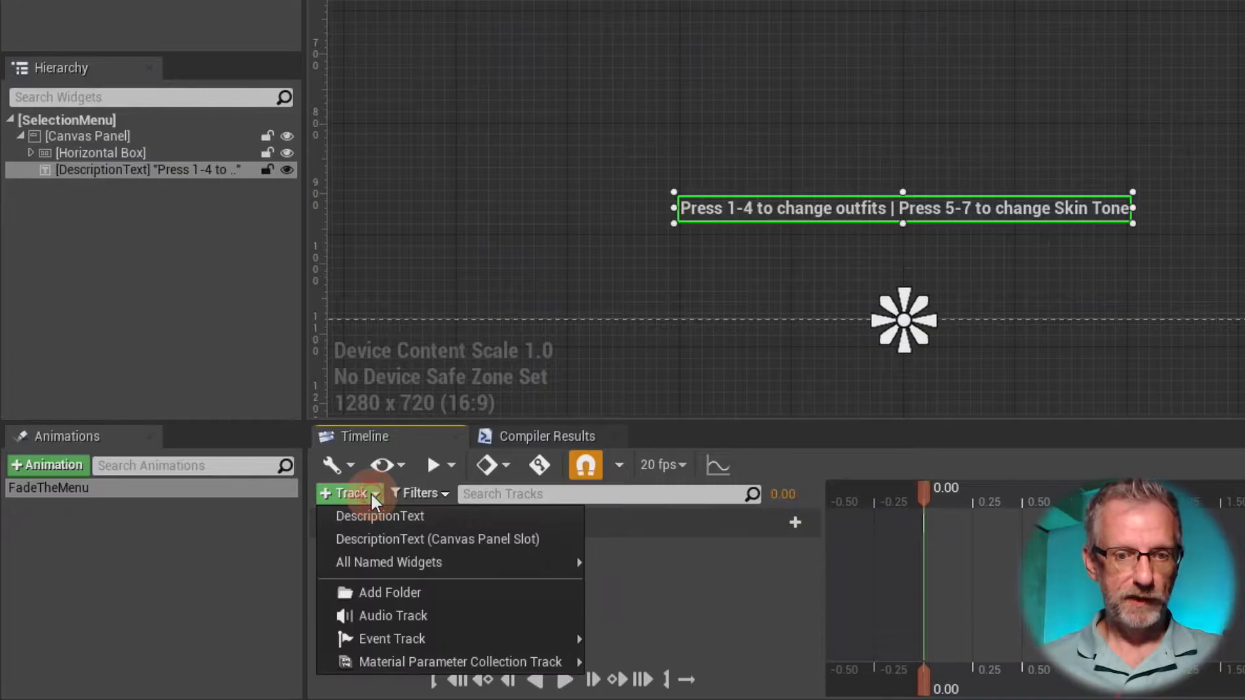
click(462, 515)
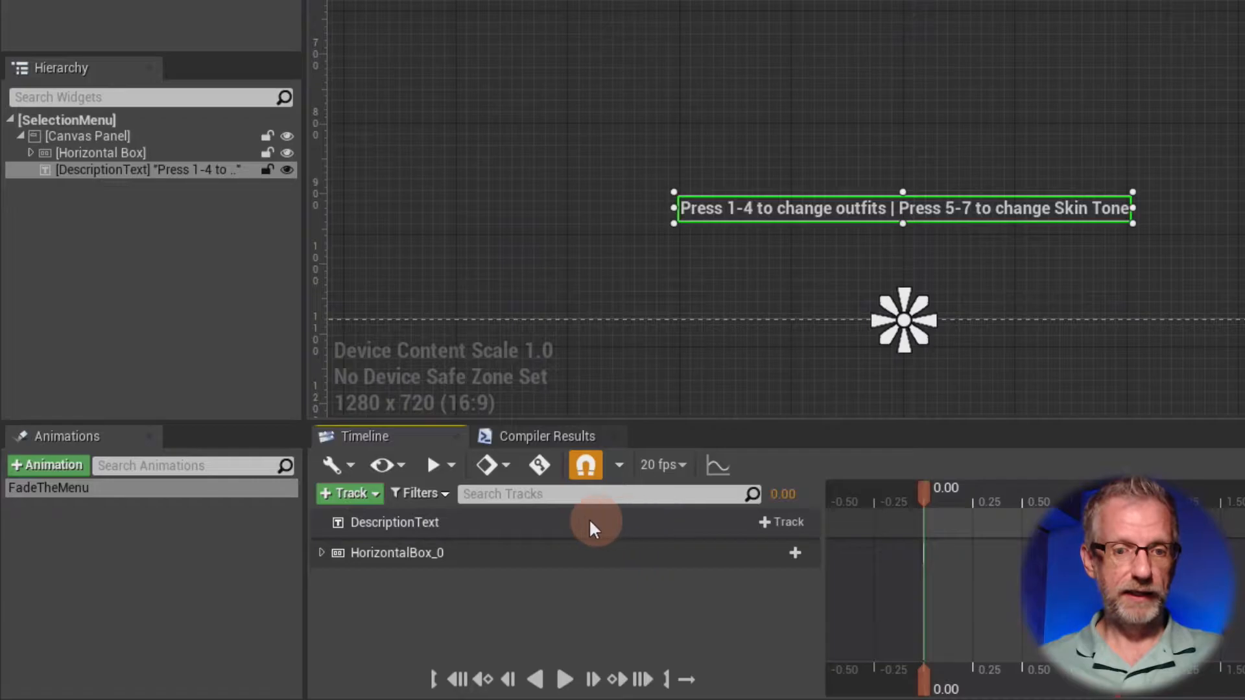
click(790, 520)
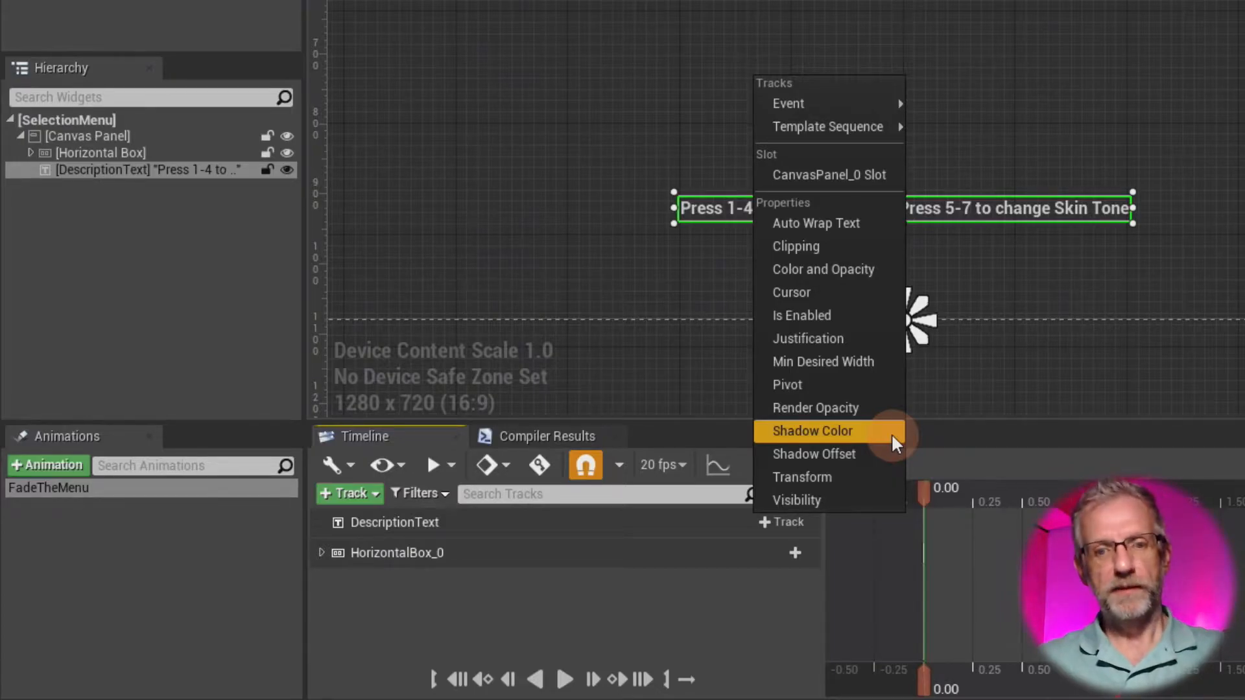
click(860, 476)
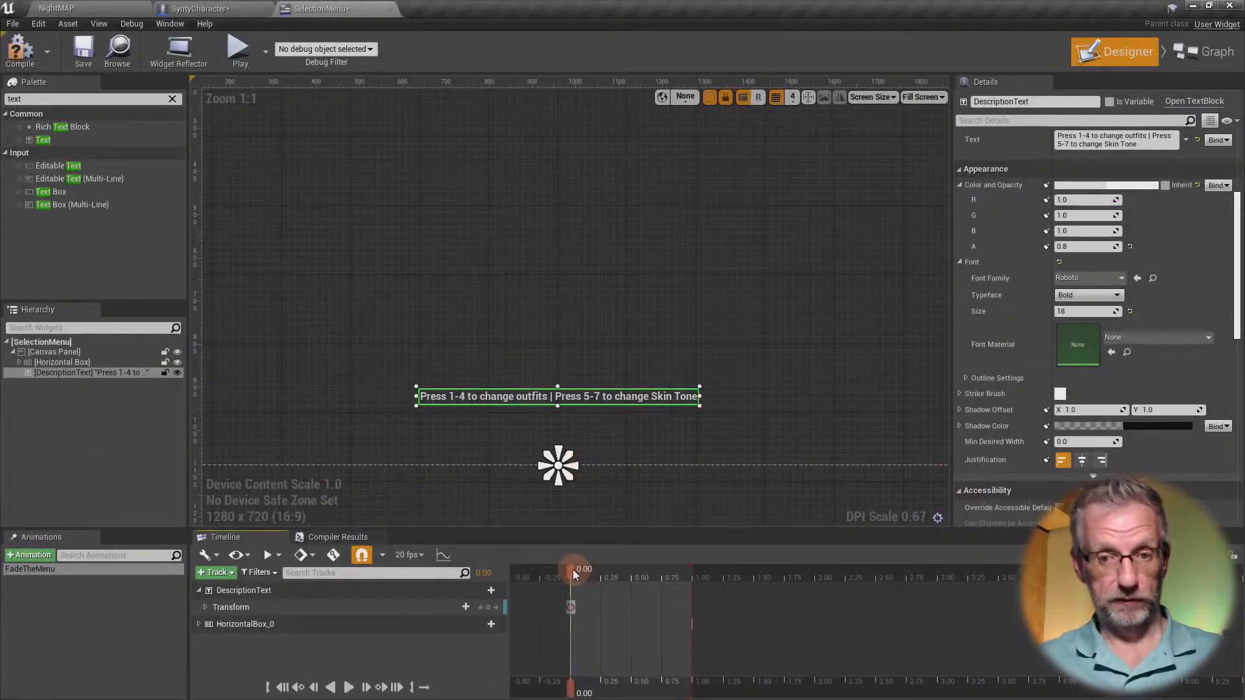
- Enlarge the animation timeline area and expand DescriptionText's Transform track down to its Scale X and Y channels
mouse_move(573, 569)
mouse_down()
mouse_move(686, 570)
mouse_move(564, 573)
mouse_move(603, 572)
mouse_move(578, 575)
mouse_up()
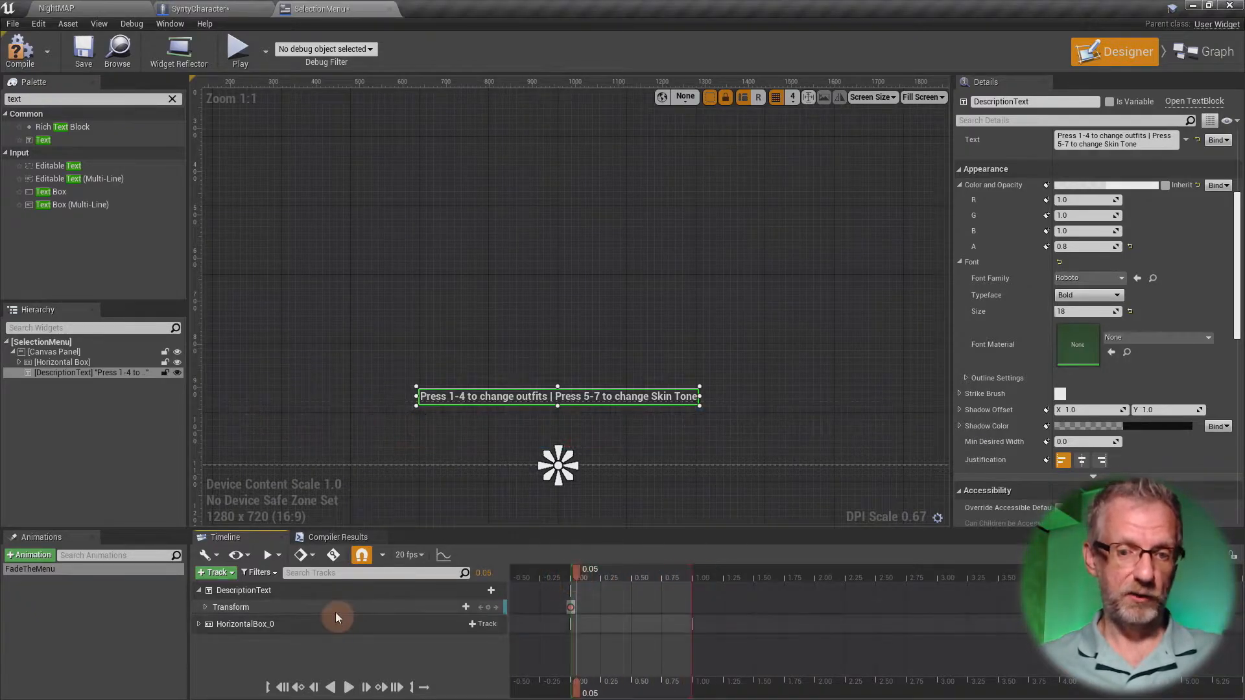
click(204, 608)
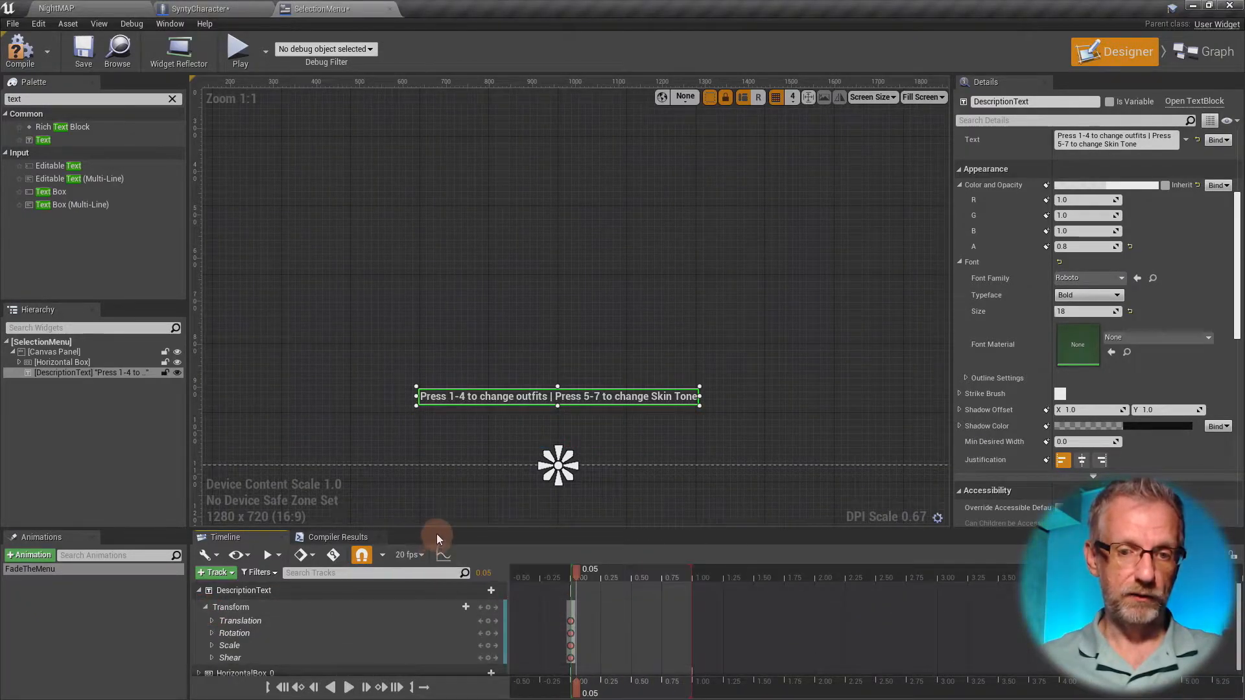
drag(441, 532, 464, 469)
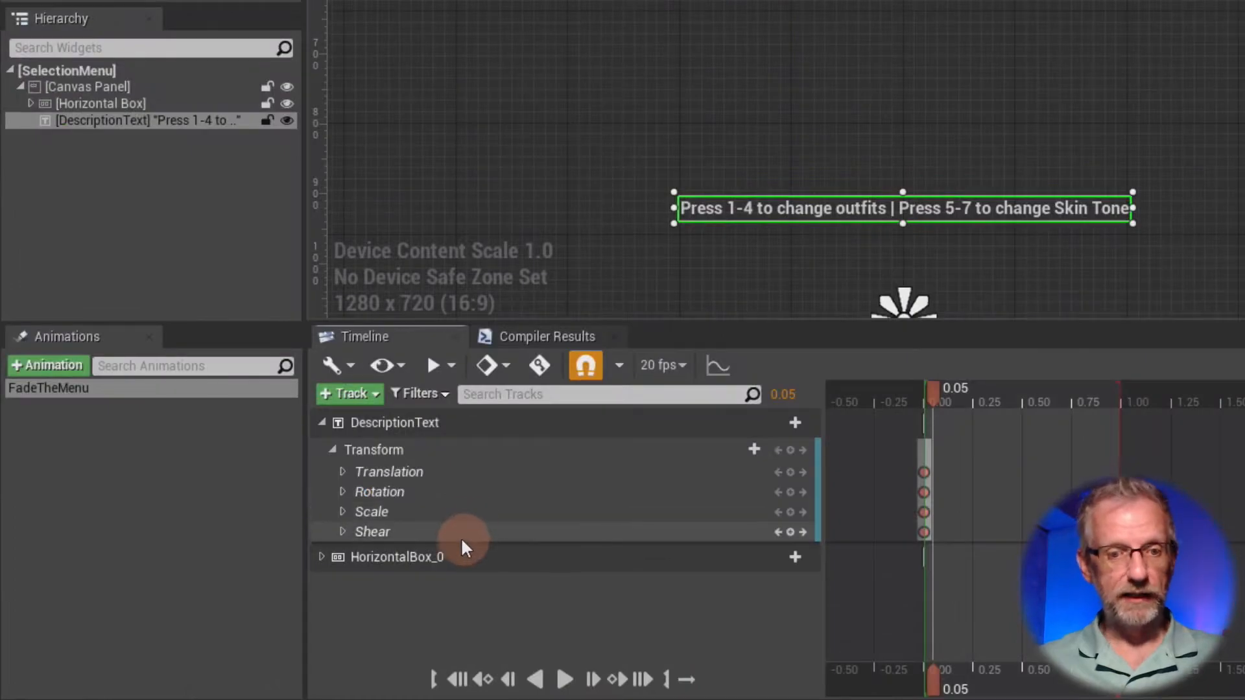
click(343, 531)
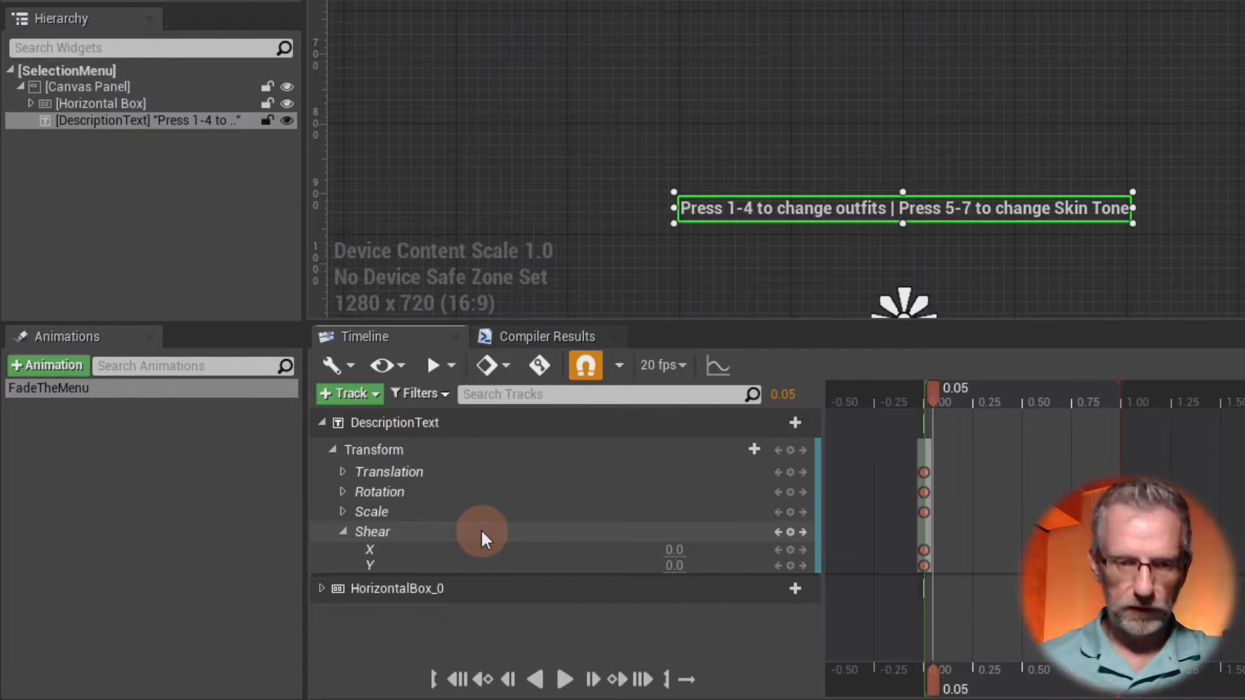
click(342, 532)
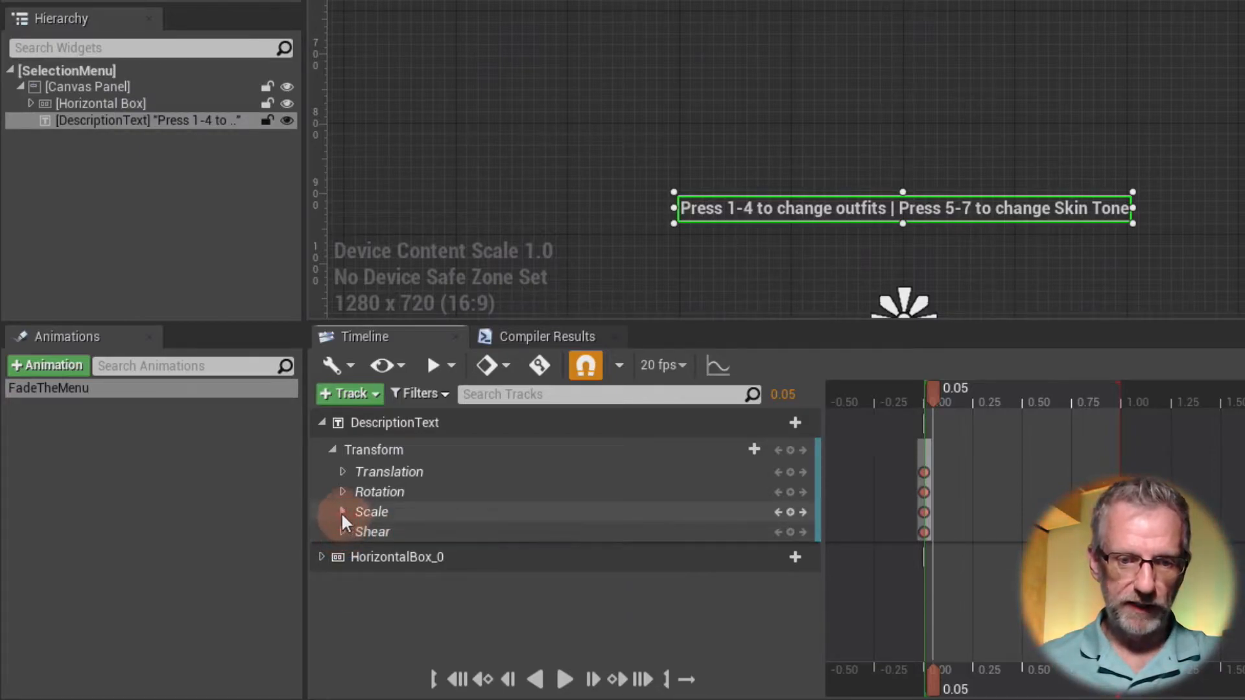
click(342, 512)
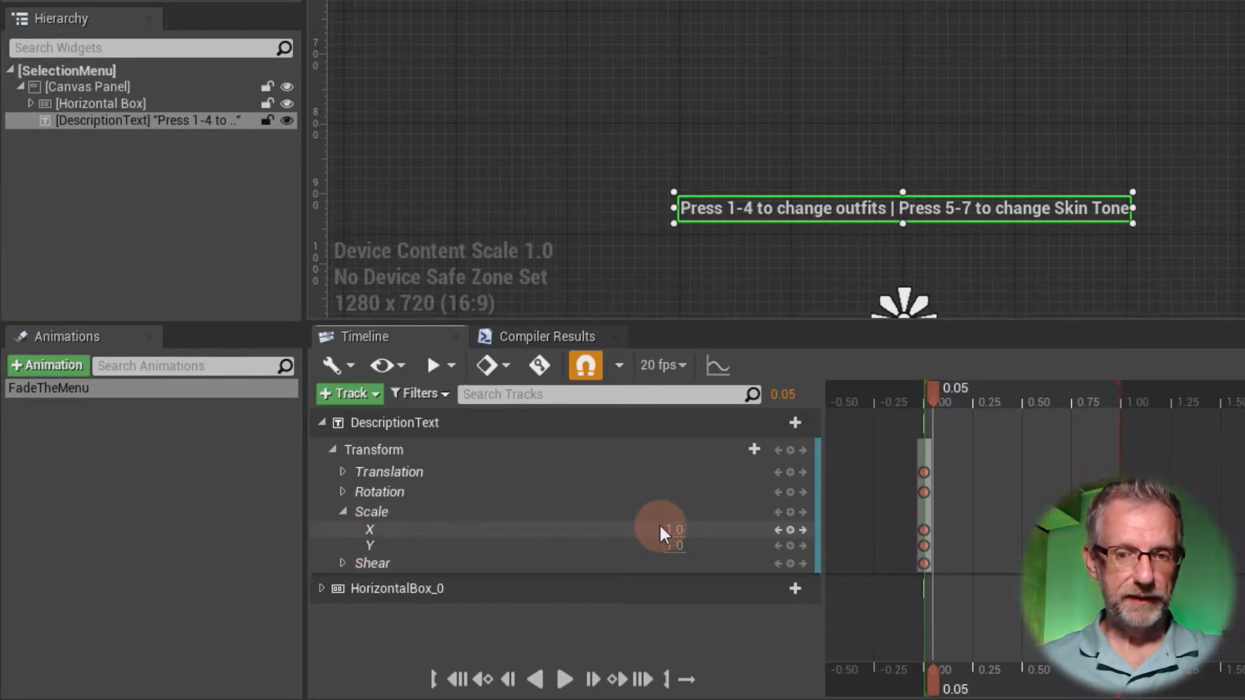
- Add Scale X and Scale Y keys for DescriptionText at 1.00 in the animation
scroll(940, 145, up, 4)
right_drag(960, 115, 1064, 75)
scroll(999, 45, up, 1)
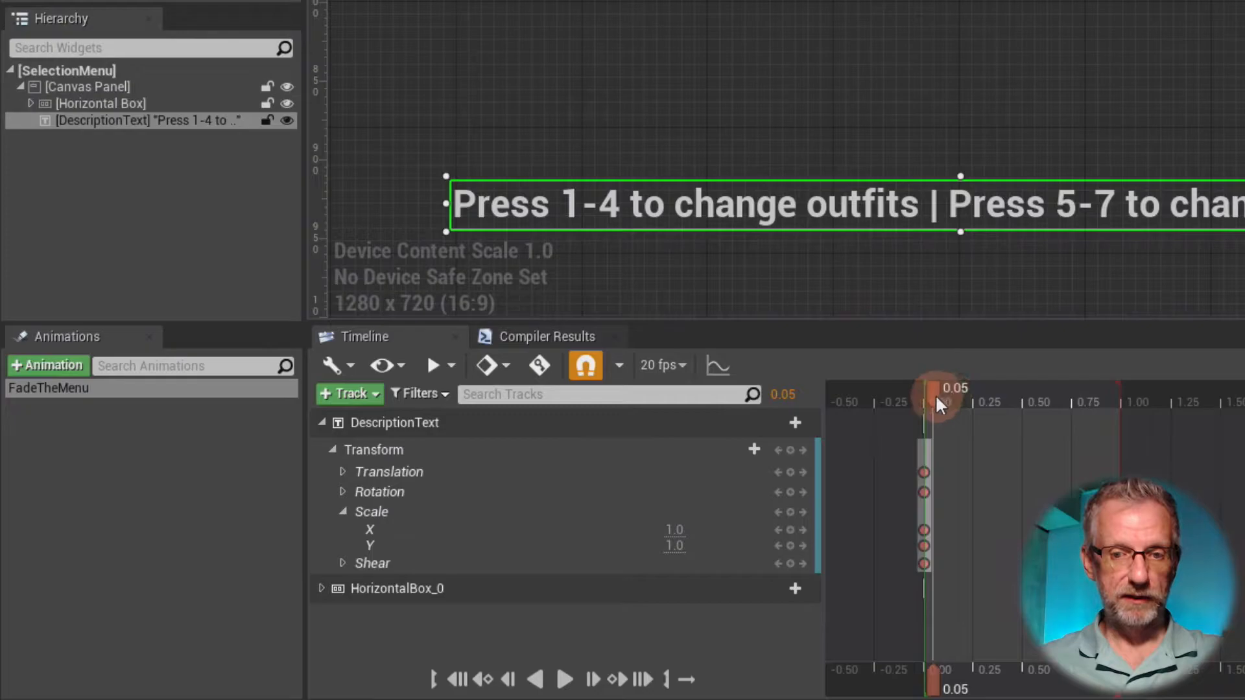
drag(935, 394, 1159, 389)
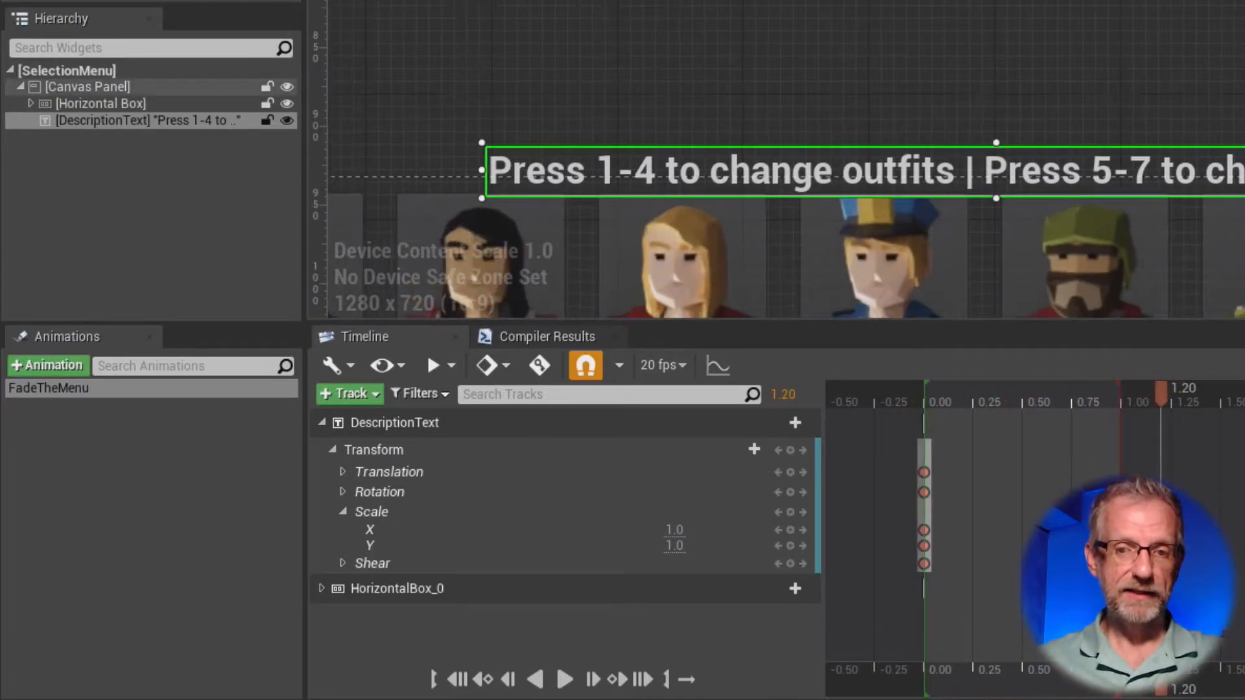
right_drag(1187, 241, 1160, 110)
mouse_move(1129, 391)
mouse_down()
mouse_move(1068, 411)
mouse_move(1126, 403)
mouse_up()
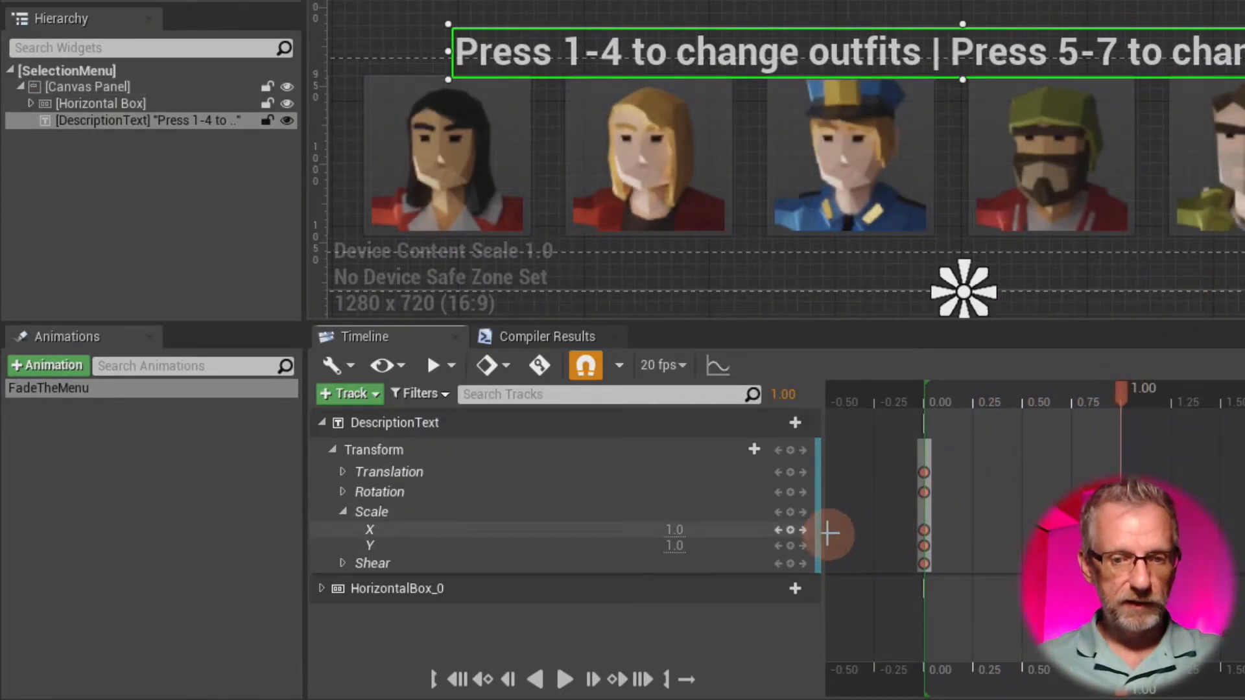
click(789, 529)
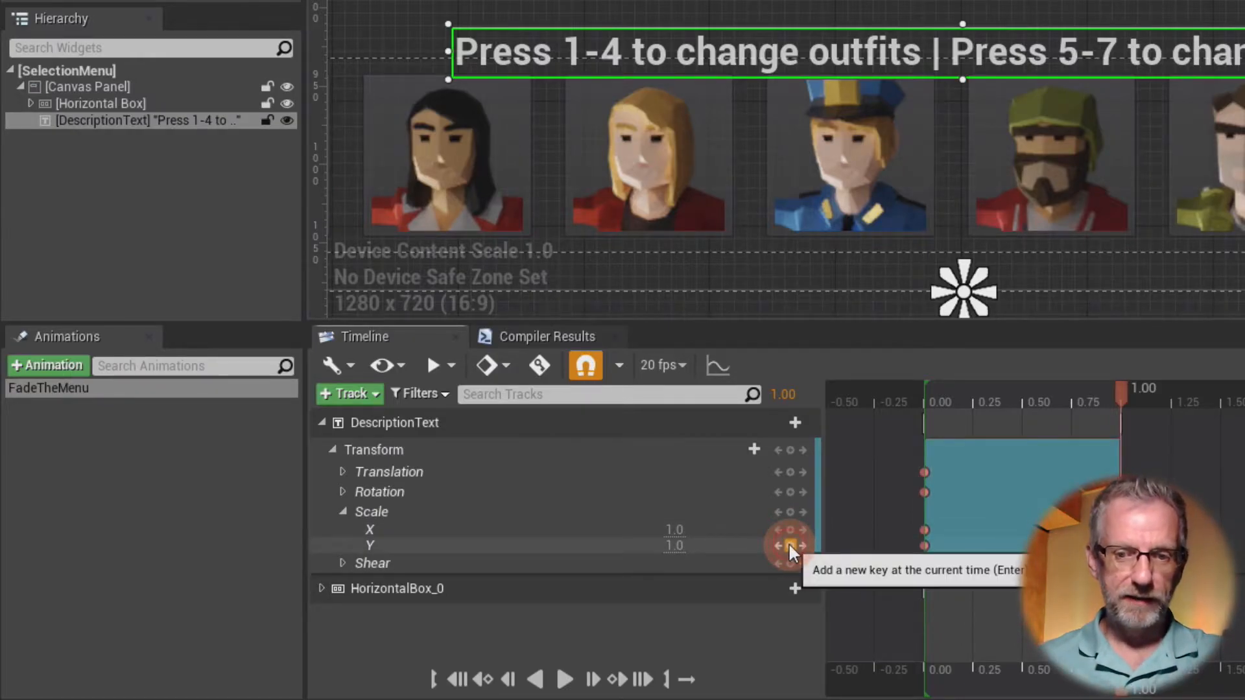
click(789, 545)
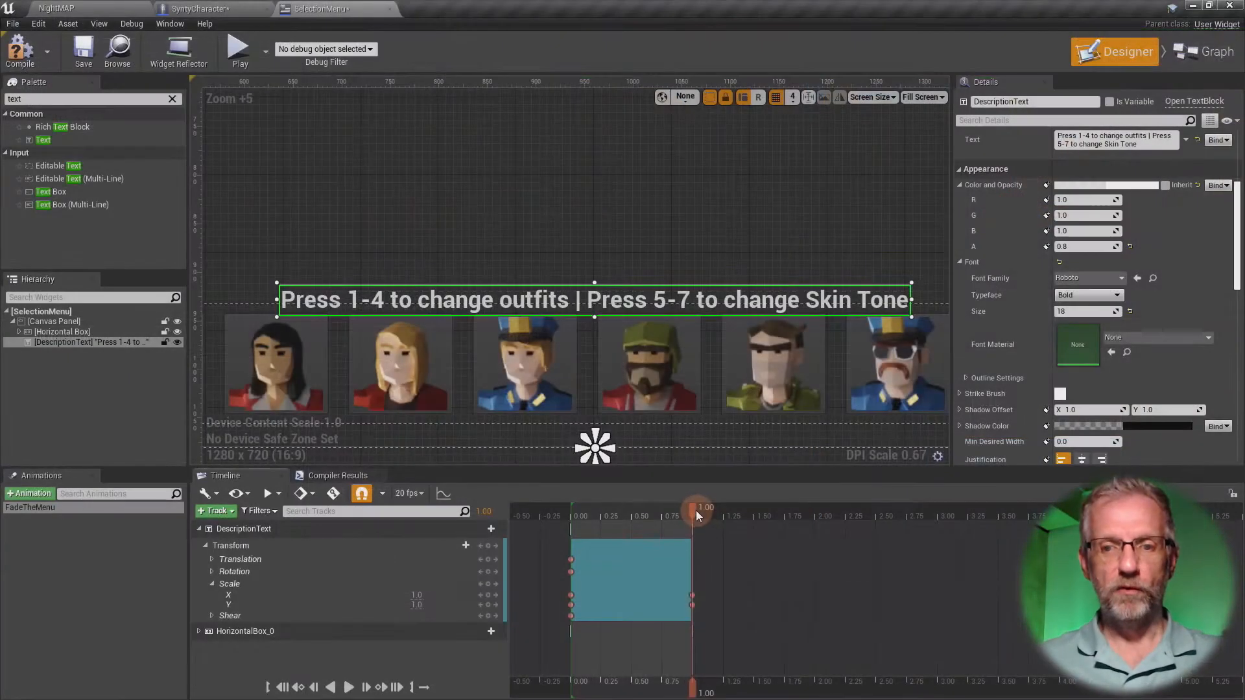
- At 0.00, set DescriptionText's Scale X and Y to 0 and scrub the animation to preview the growth
drag(697, 515, 571, 530)
click(417, 595)
text(0)
key(Return)
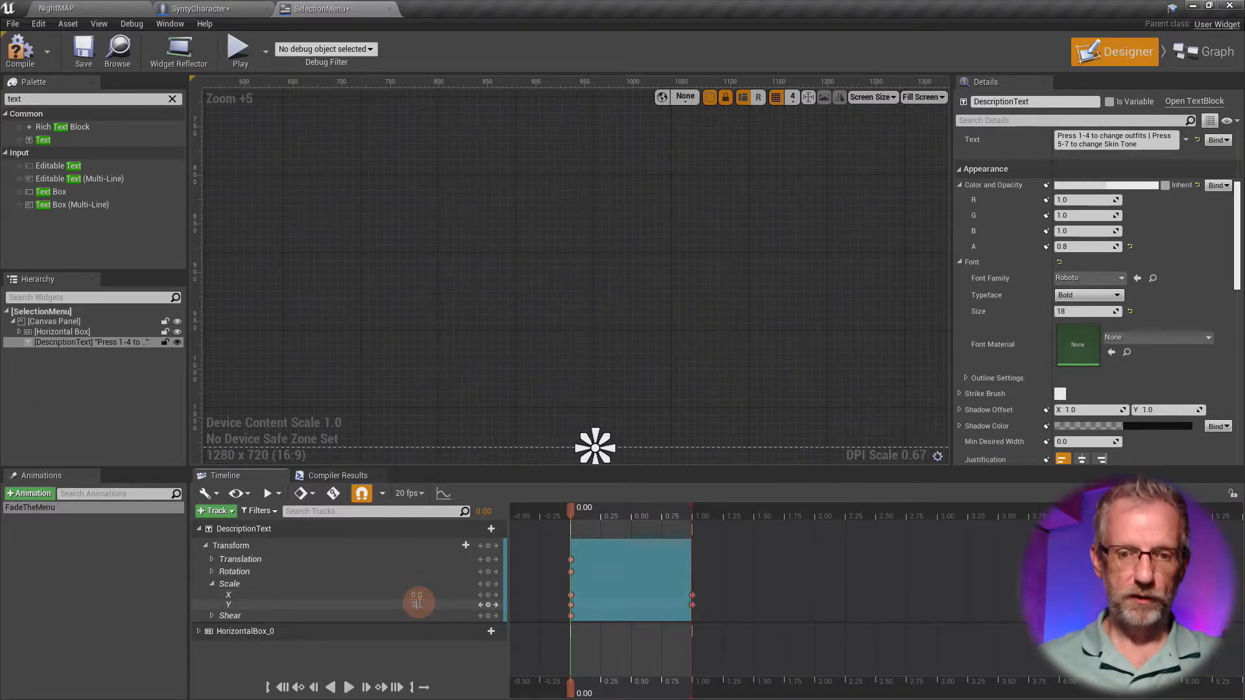
key(Return)
drag(571, 514, 556, 546)
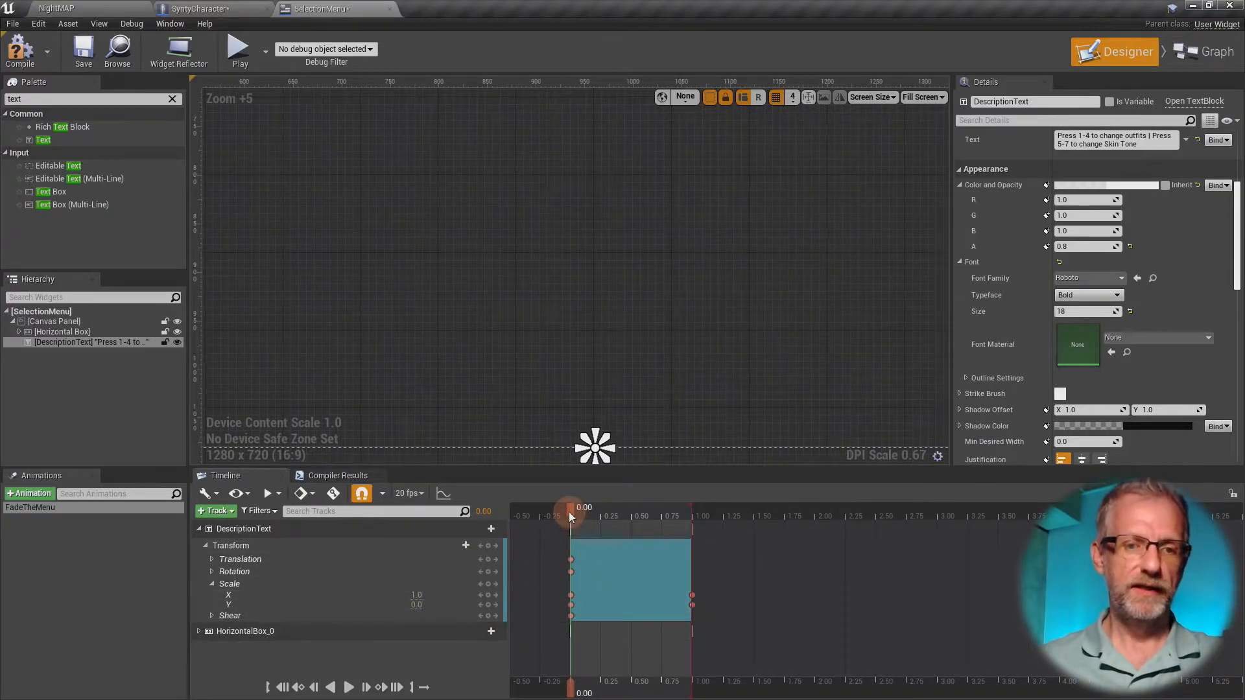
- Preview the vertical-only growth, set DescriptionText's scale at 0.00 to X 0.0 and Y 1.0, and scrub through the horizontal growth
drag(570, 517, 571, 548)
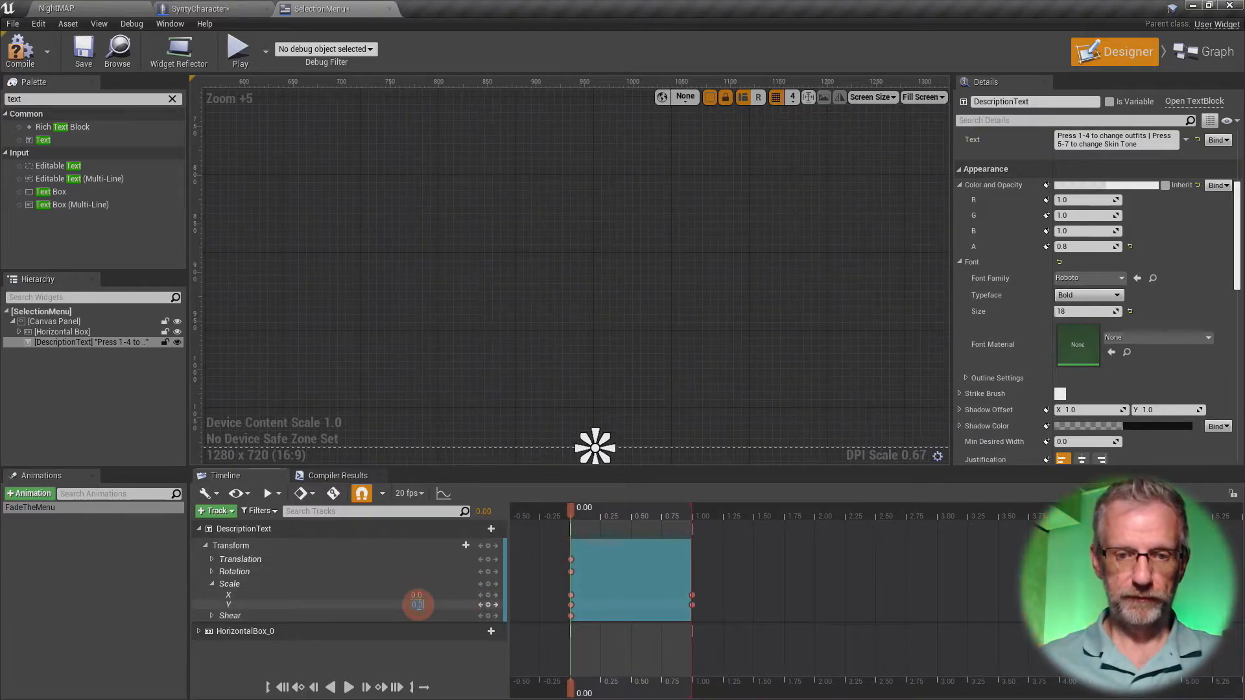
key(Return)
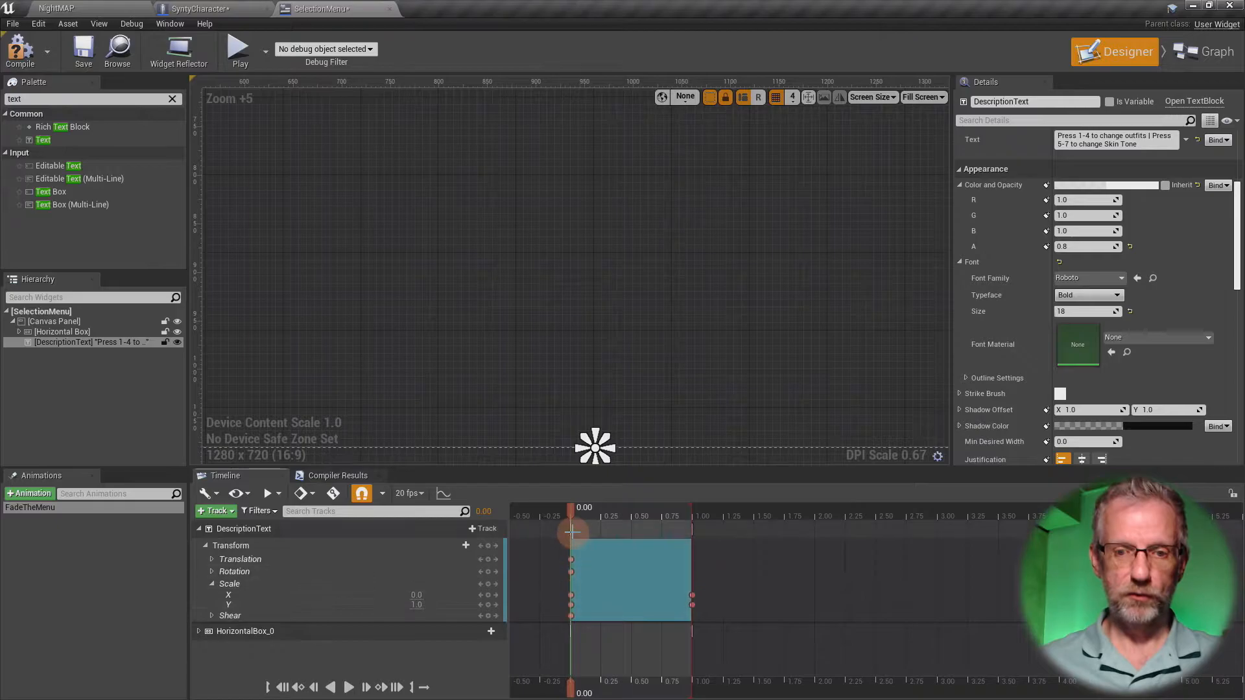
drag(573, 515, 651, 525)
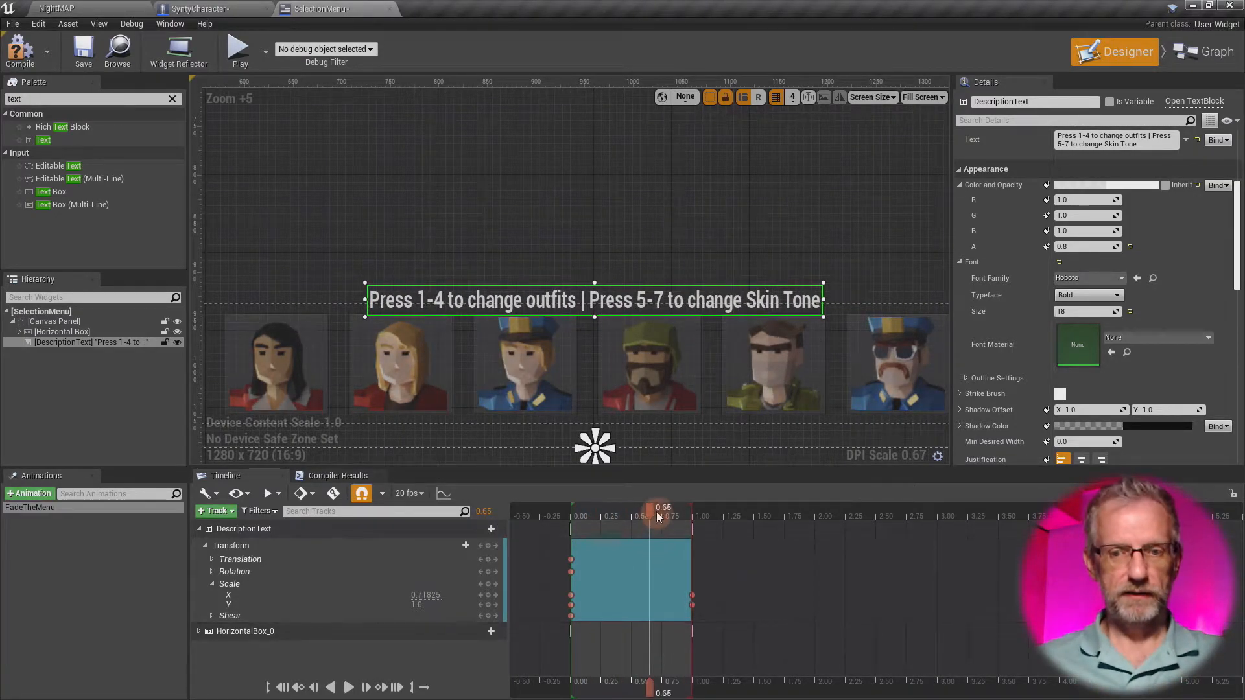
mouse_move(651, 514)
mouse_down()
mouse_move(598, 515)
mouse_move(678, 515)
mouse_move(591, 519)
mouse_move(671, 512)
mouse_up()
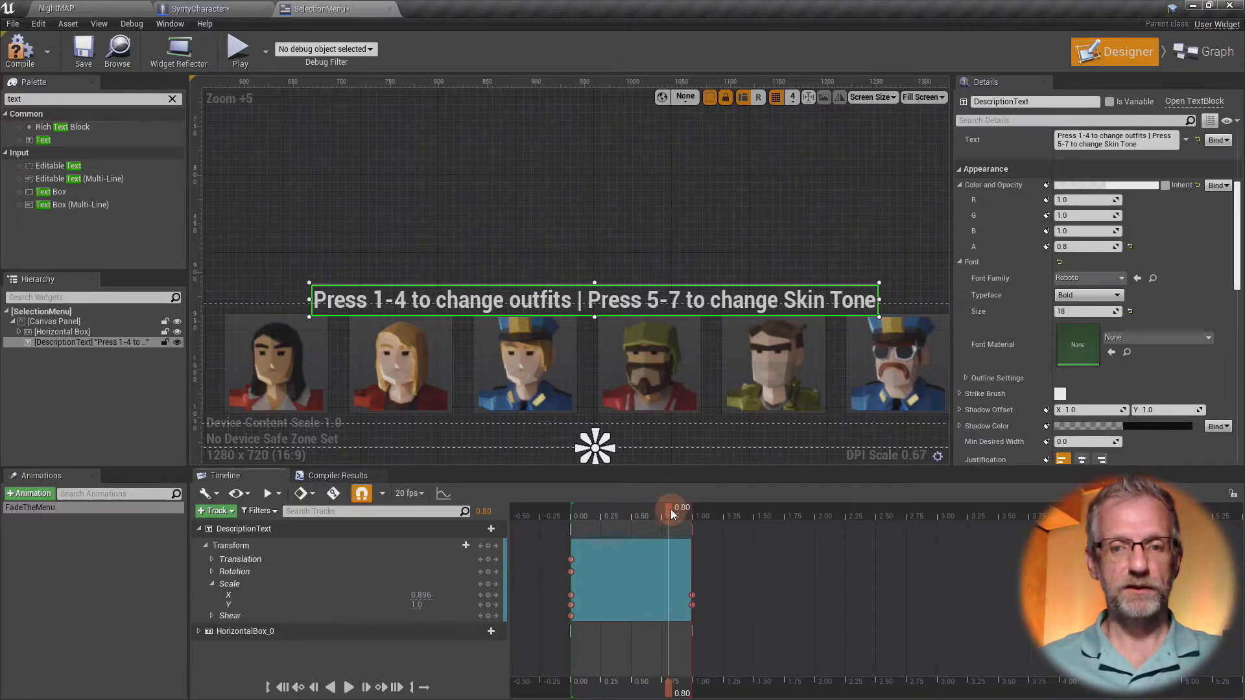
- Move DescriptionText's end scale keys to 0.75 and add new Scale X and Y keys at 1.00
drag(679, 586, 661, 608)
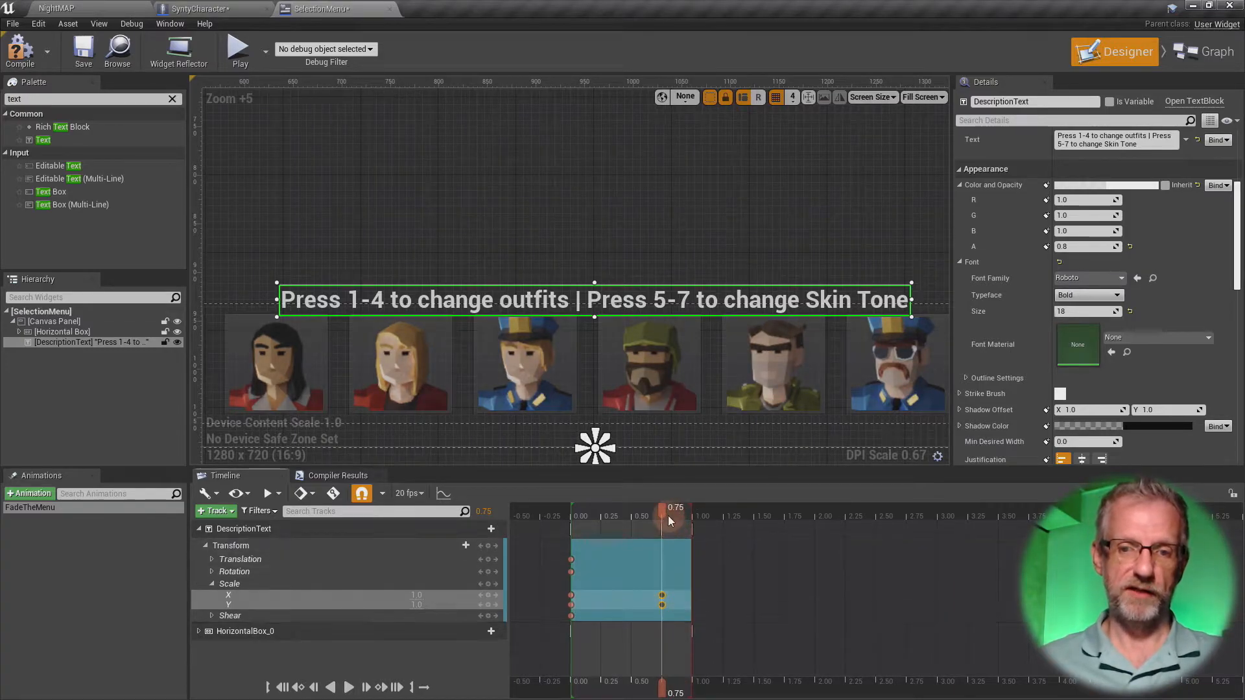
drag(662, 511, 691, 514)
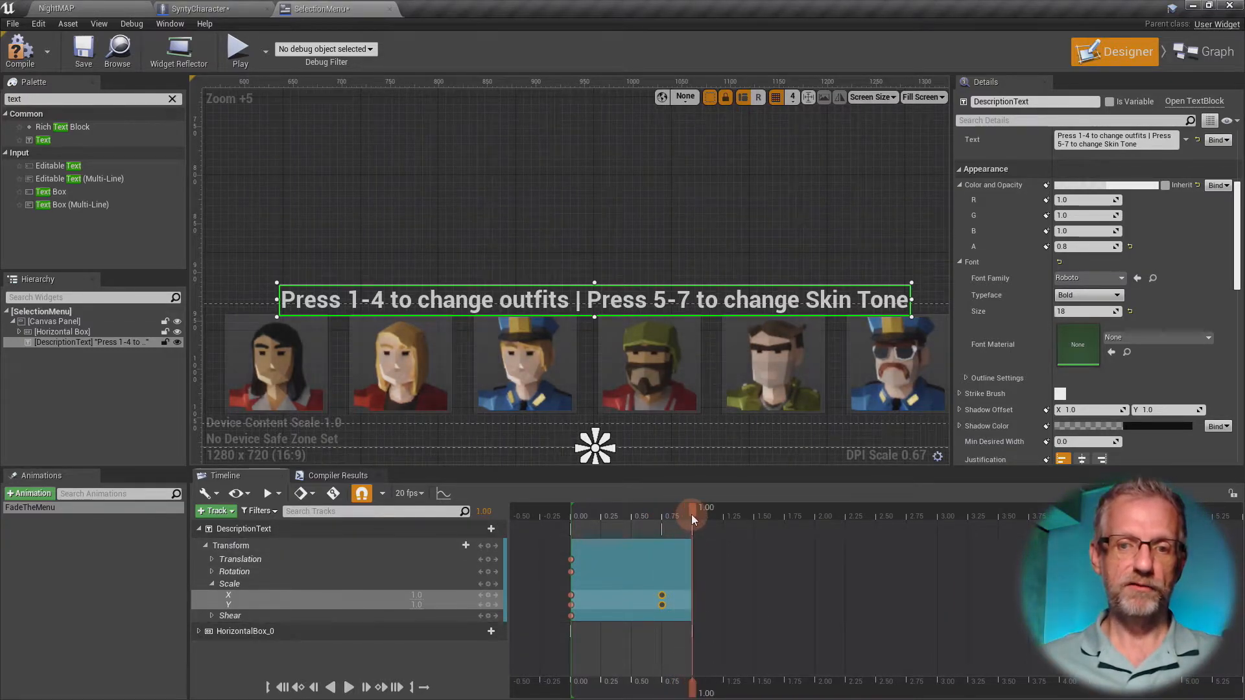
click(488, 595)
click(488, 605)
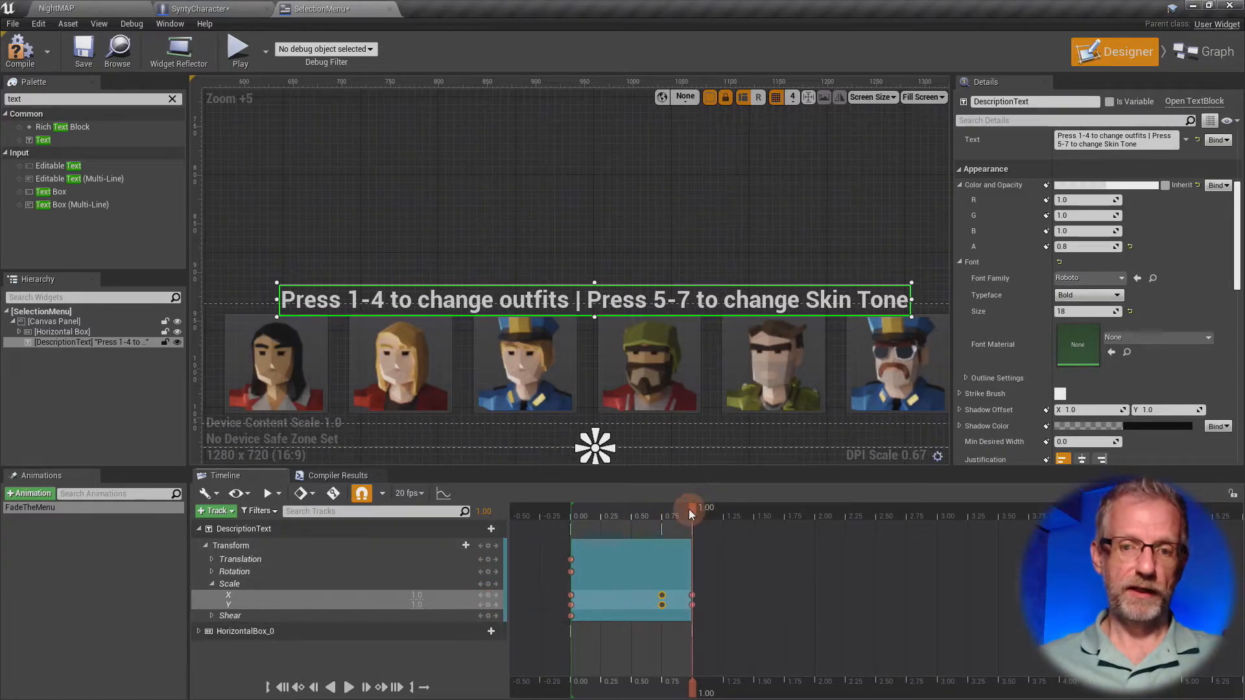
- At 0.75, set DescriptionText's Scale X and Y to 1.2 for an overshoot before the end of the animation
drag(691, 514, 664, 517)
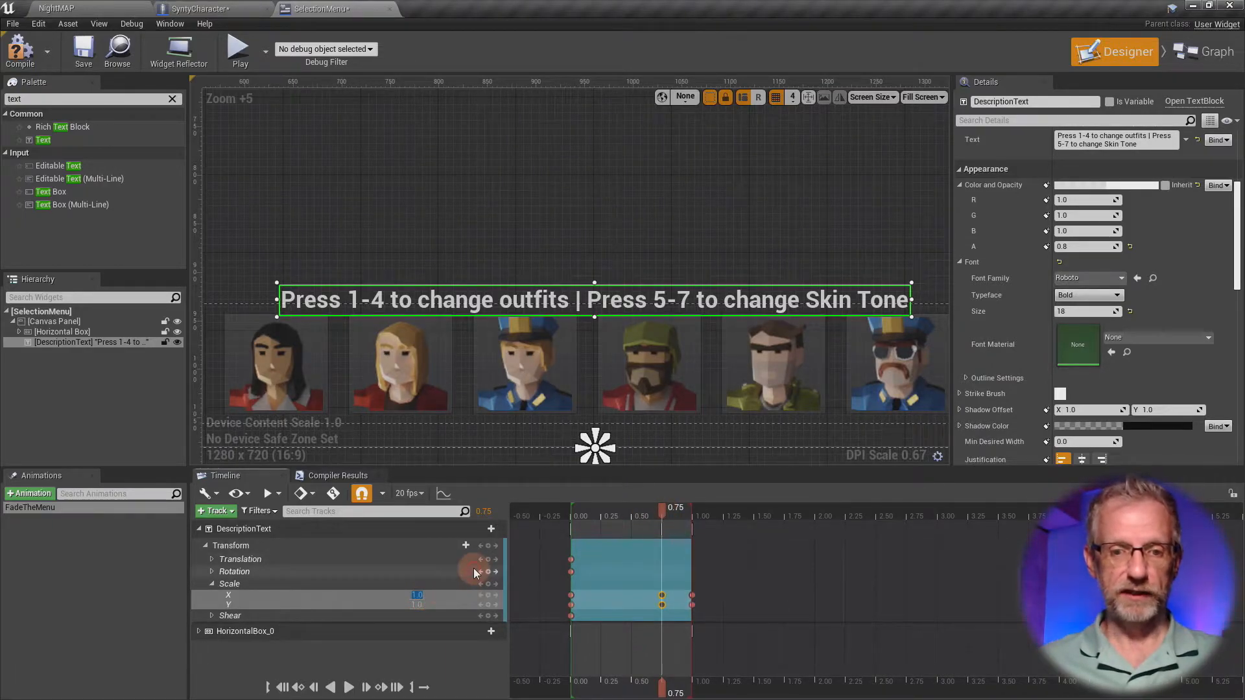
text(1.2)
key(Return)
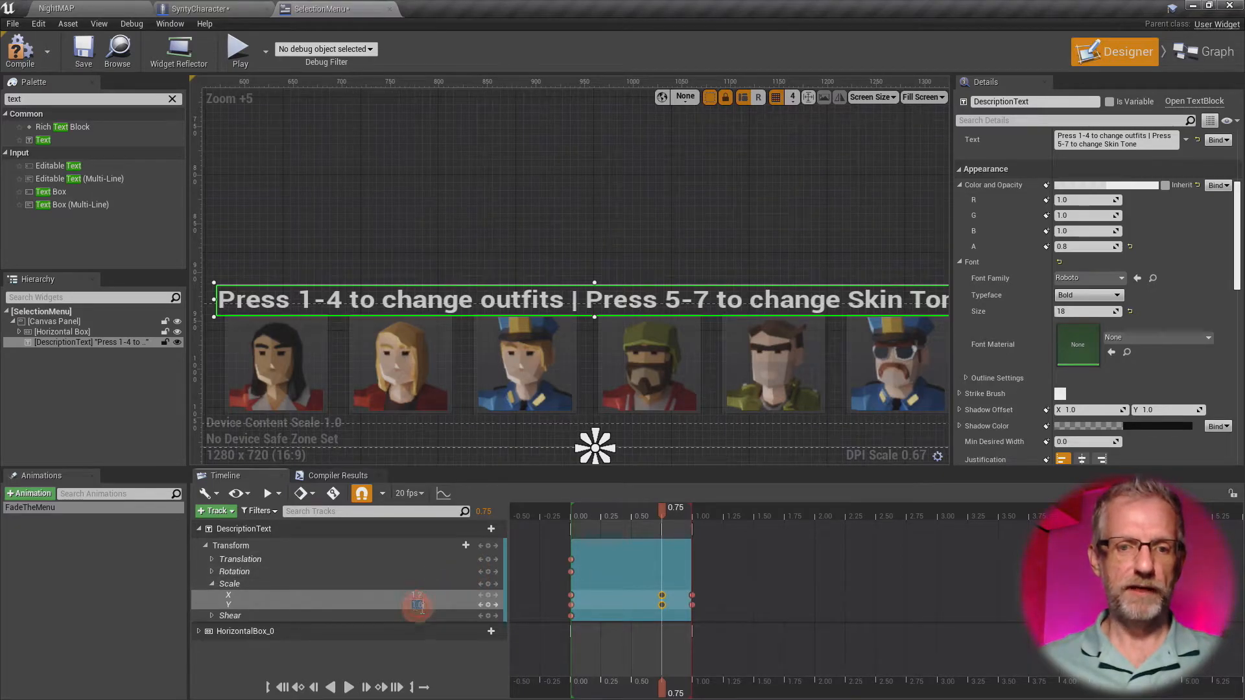
text(1.2)
key(Return)
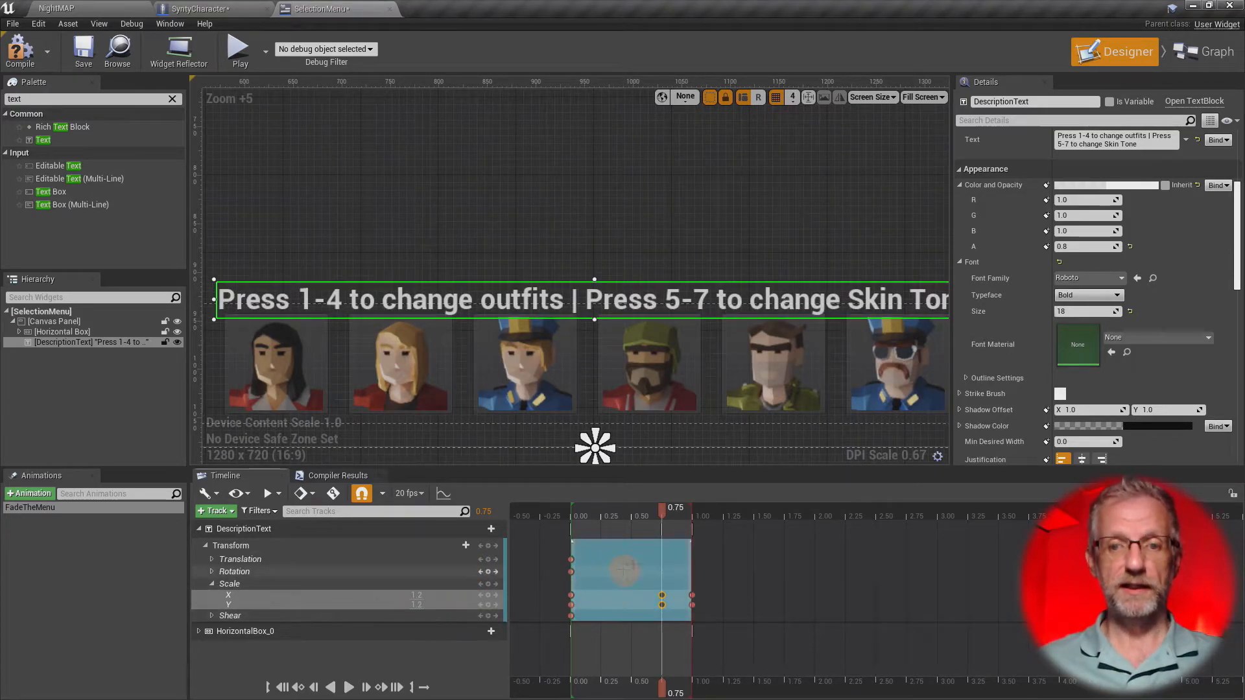
- Scrub back through the overshoot and delete DescriptionText's Scale X and Y keys at 0.75
drag(662, 516, 618, 579)
click(655, 587)
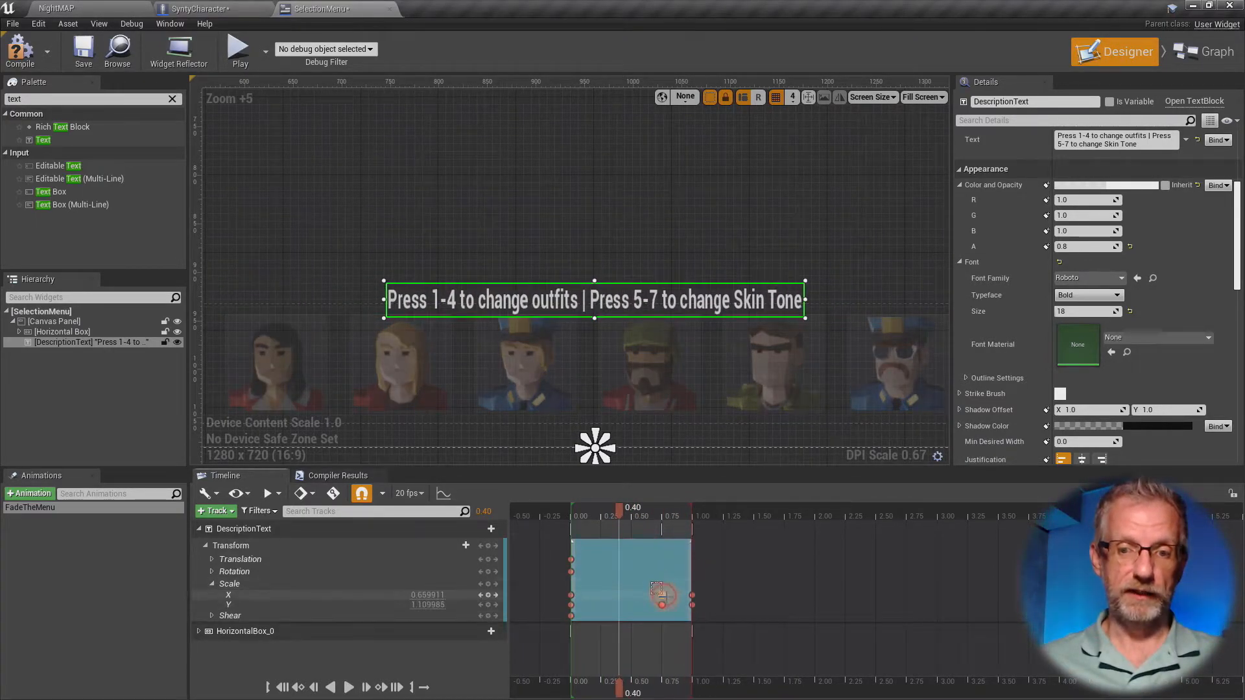
key(Delete)
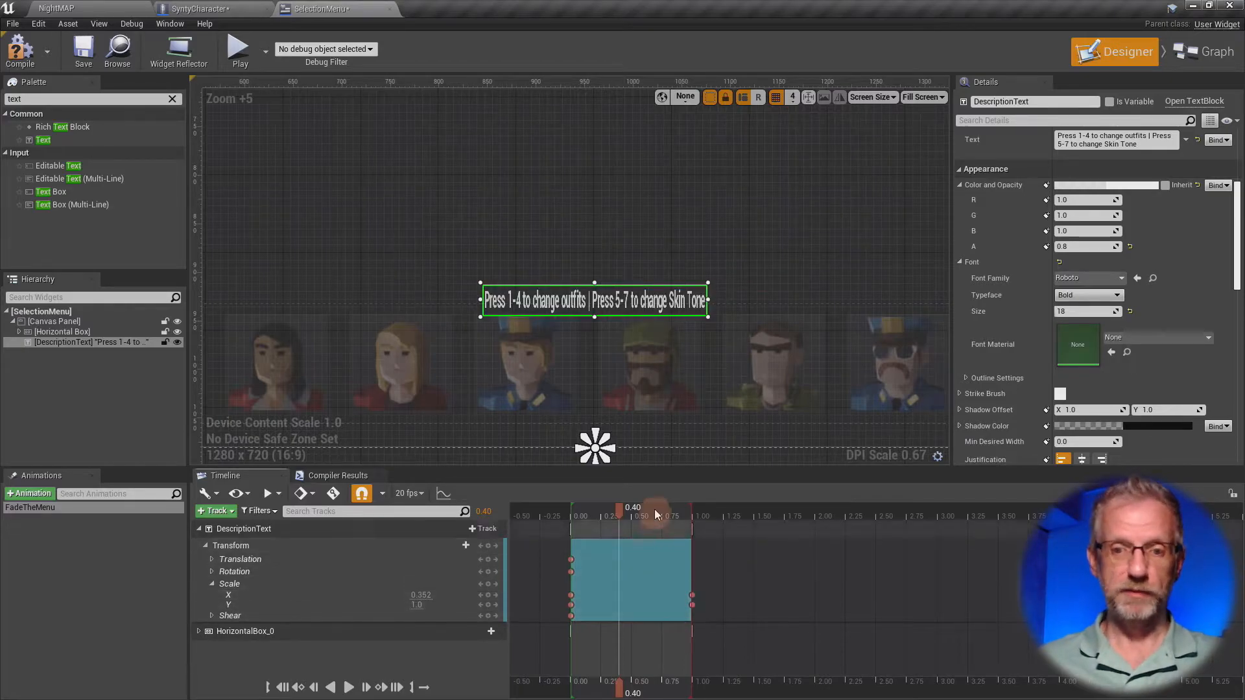
- At 0.00, set DescriptionText's Scale X to 1.0 and fully collapse Scale Y, and scrub the animation to preview the vertical growth
drag(626, 509, 688, 510)
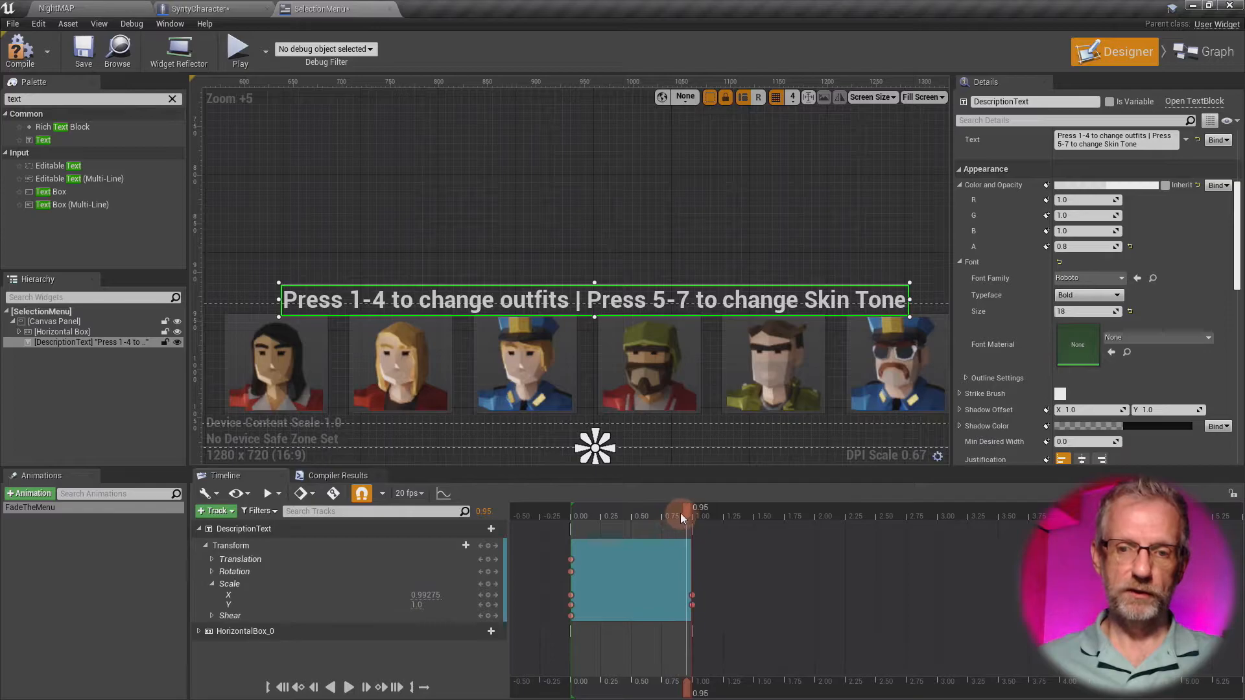
drag(688, 513, 590, 527)
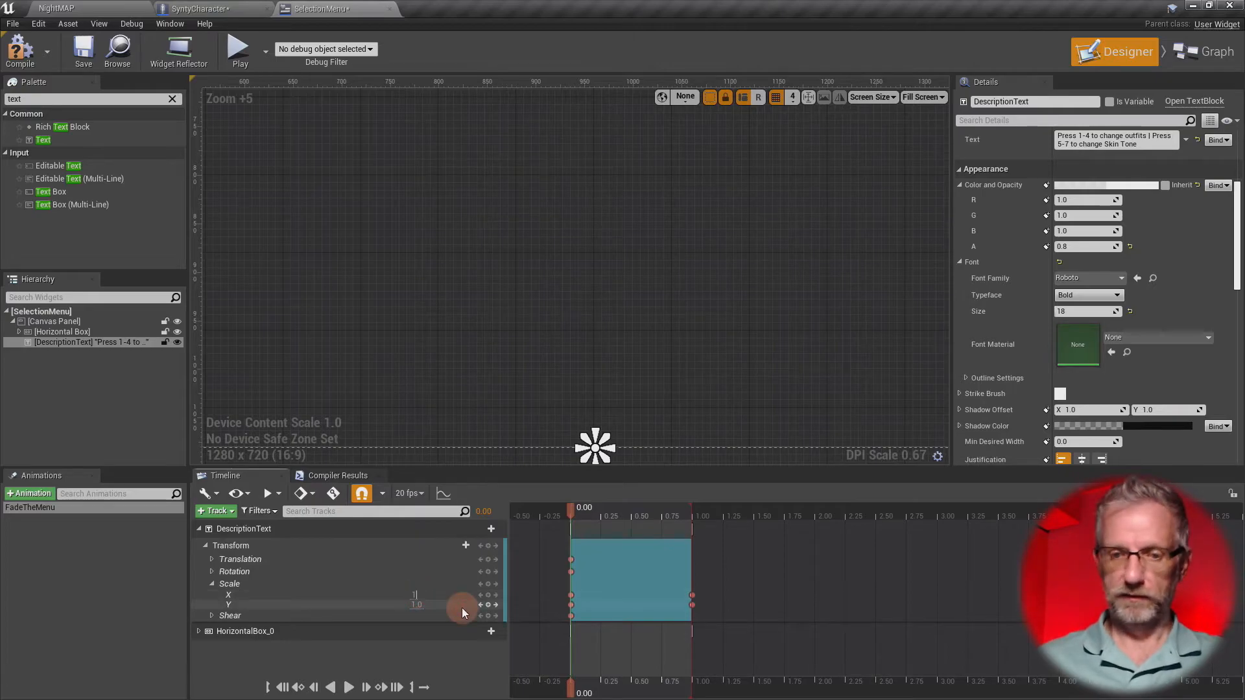
key(Return)
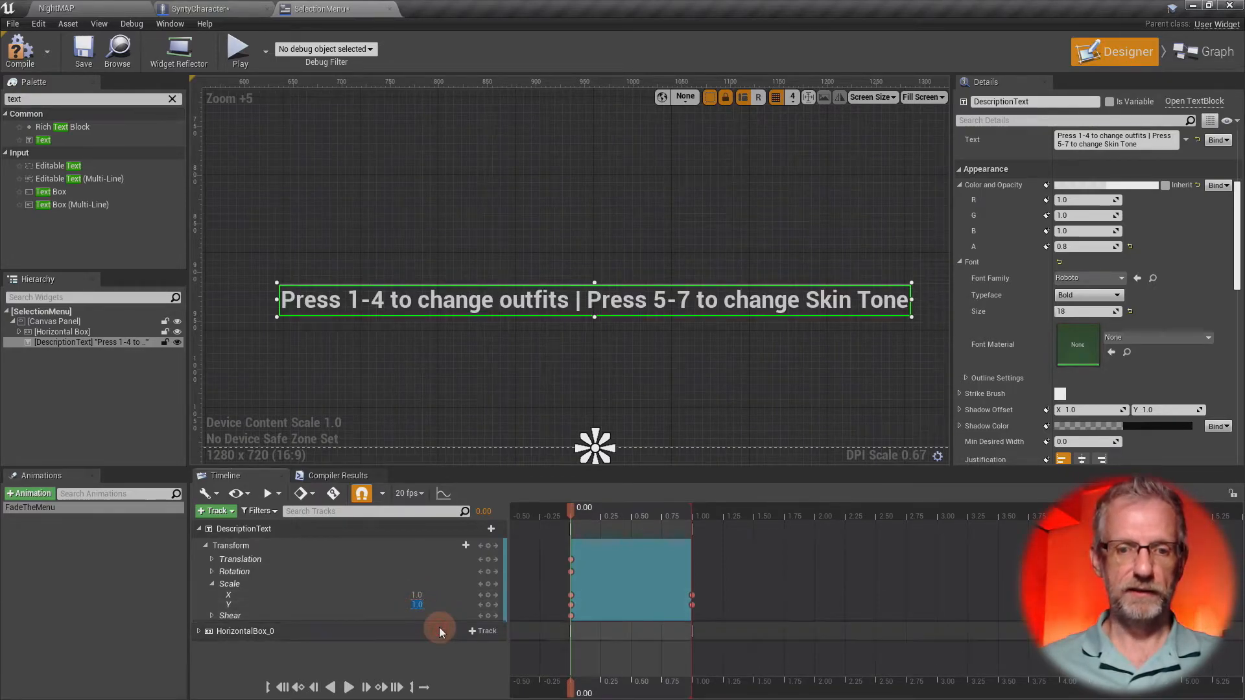
key(Return)
drag(573, 516, 703, 519)
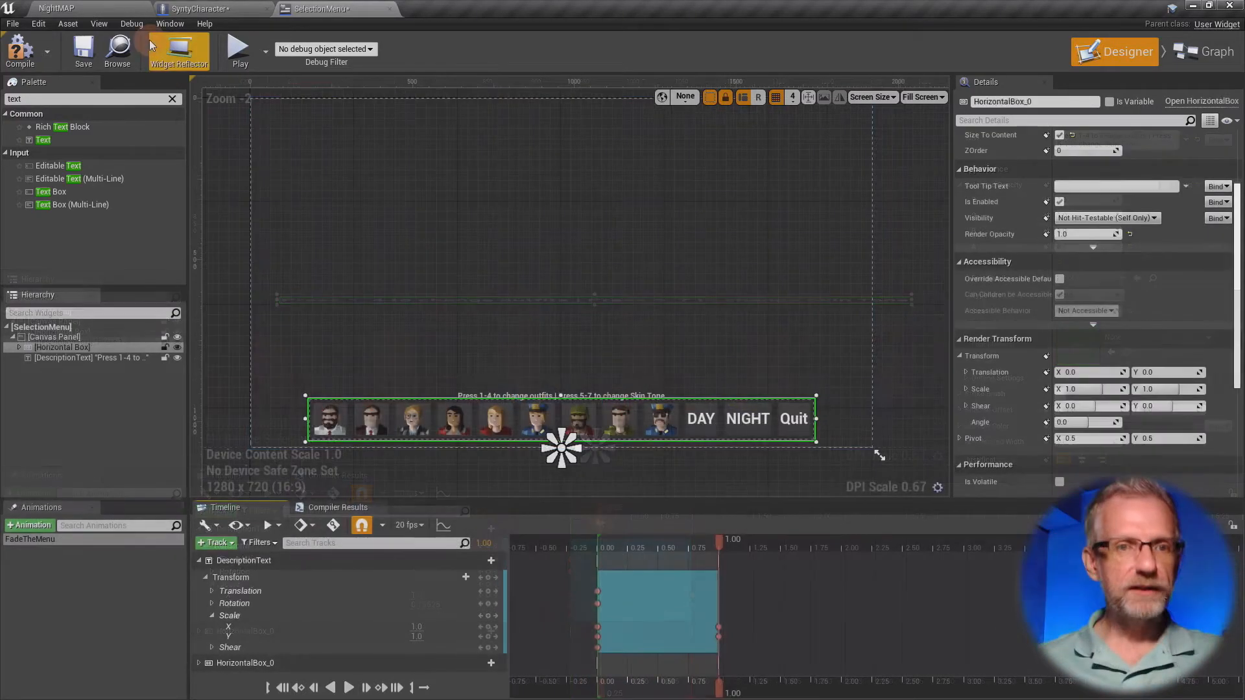
- Play the NightMAP level in full screen, walk the character forward and hide the selection menu
click(90, 9)
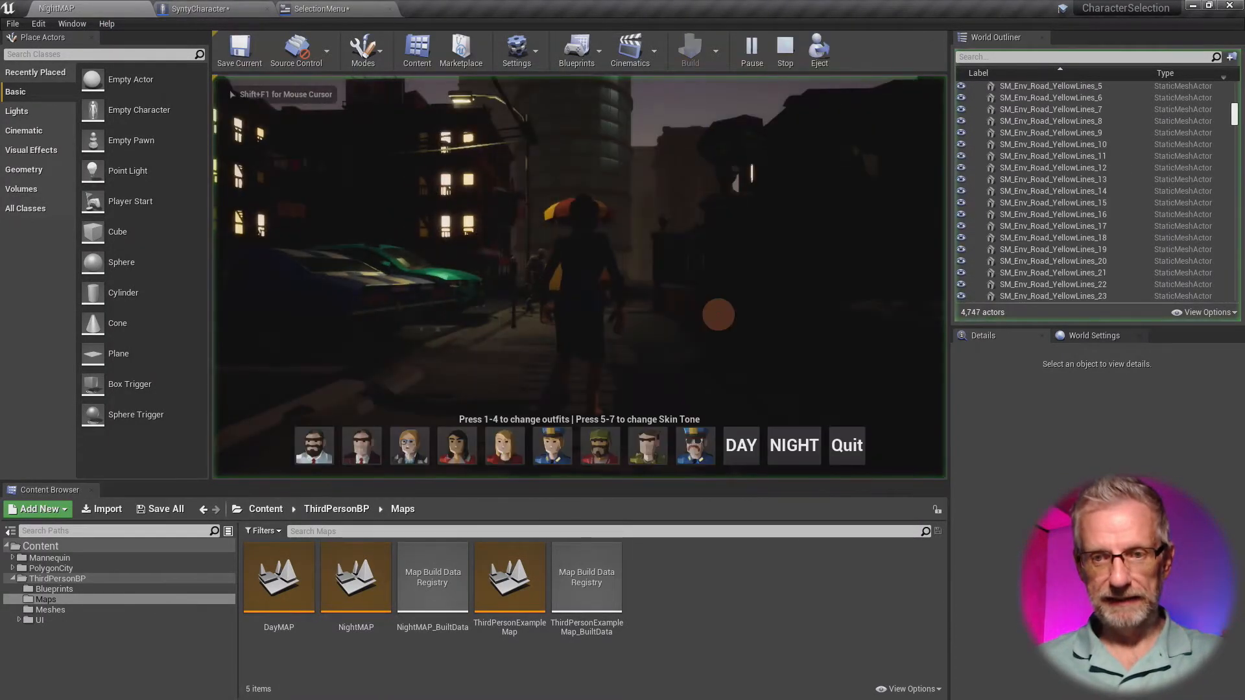
key(F11)
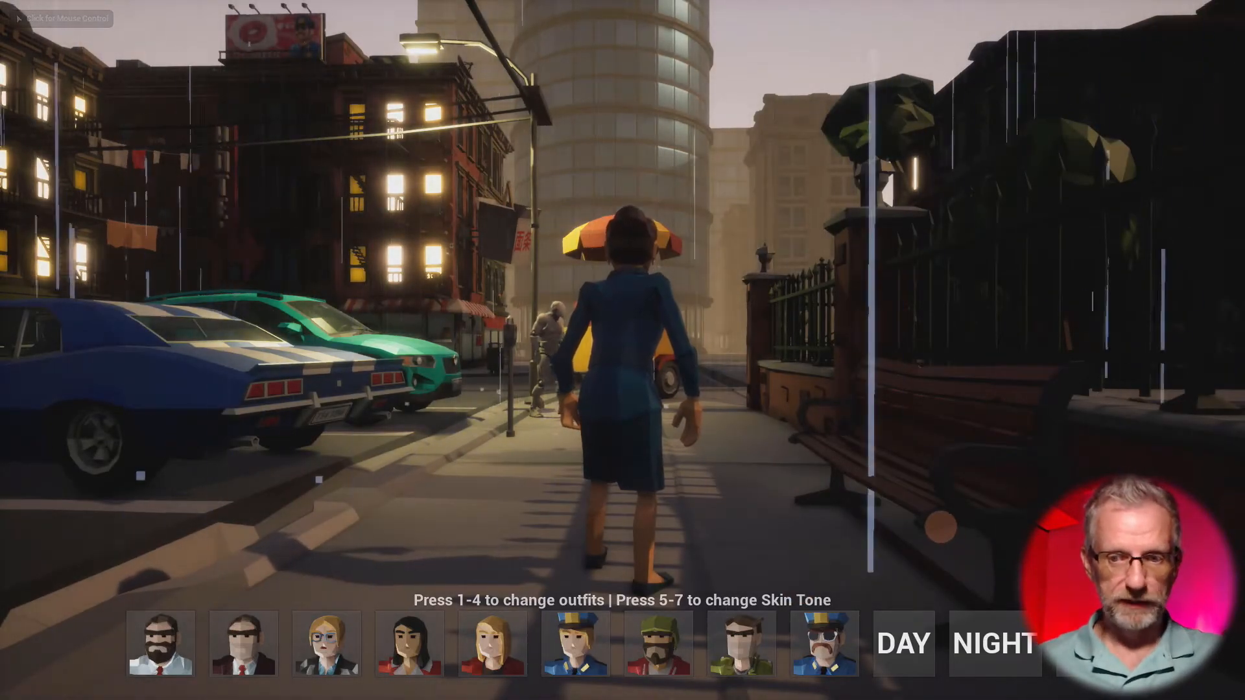
click(971, 557)
key(w)
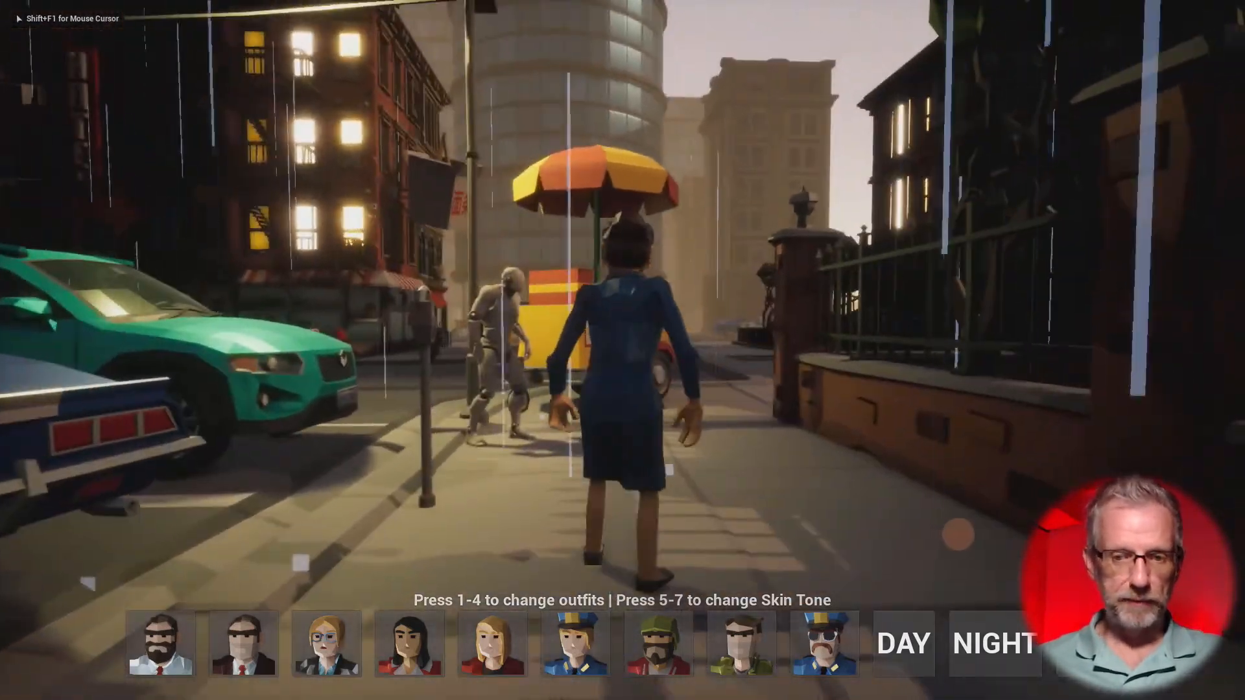
key(shift+F1)
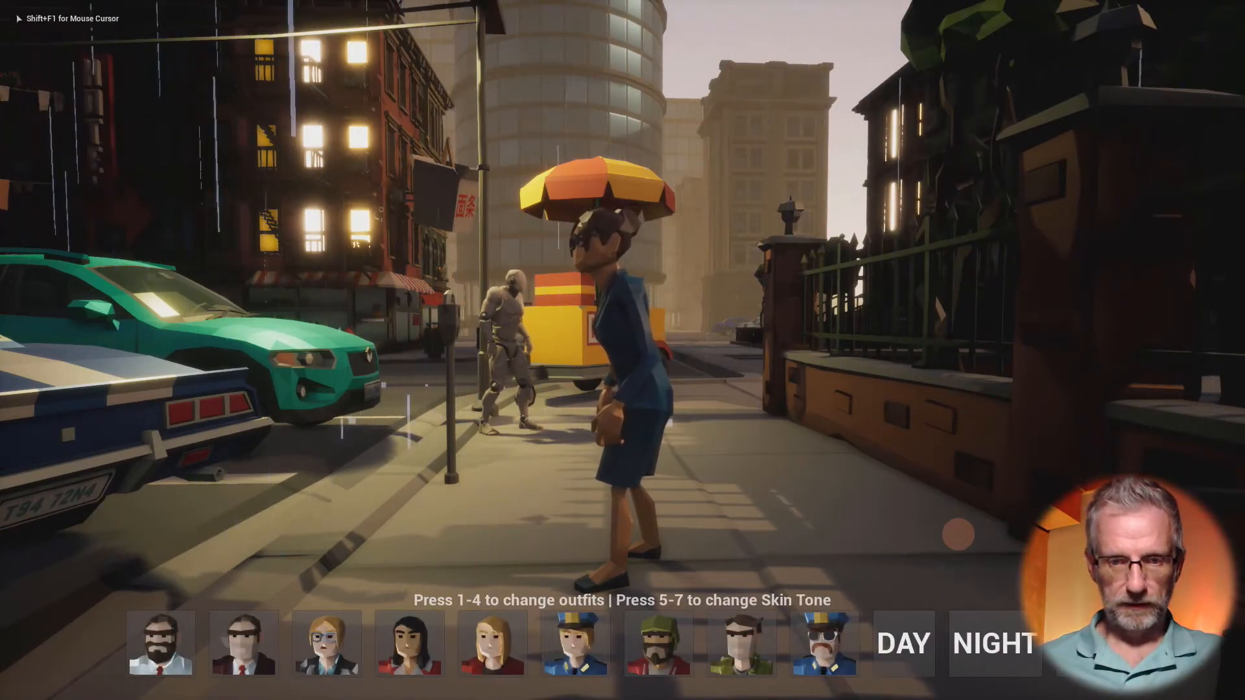
click(958, 534)
key(w)
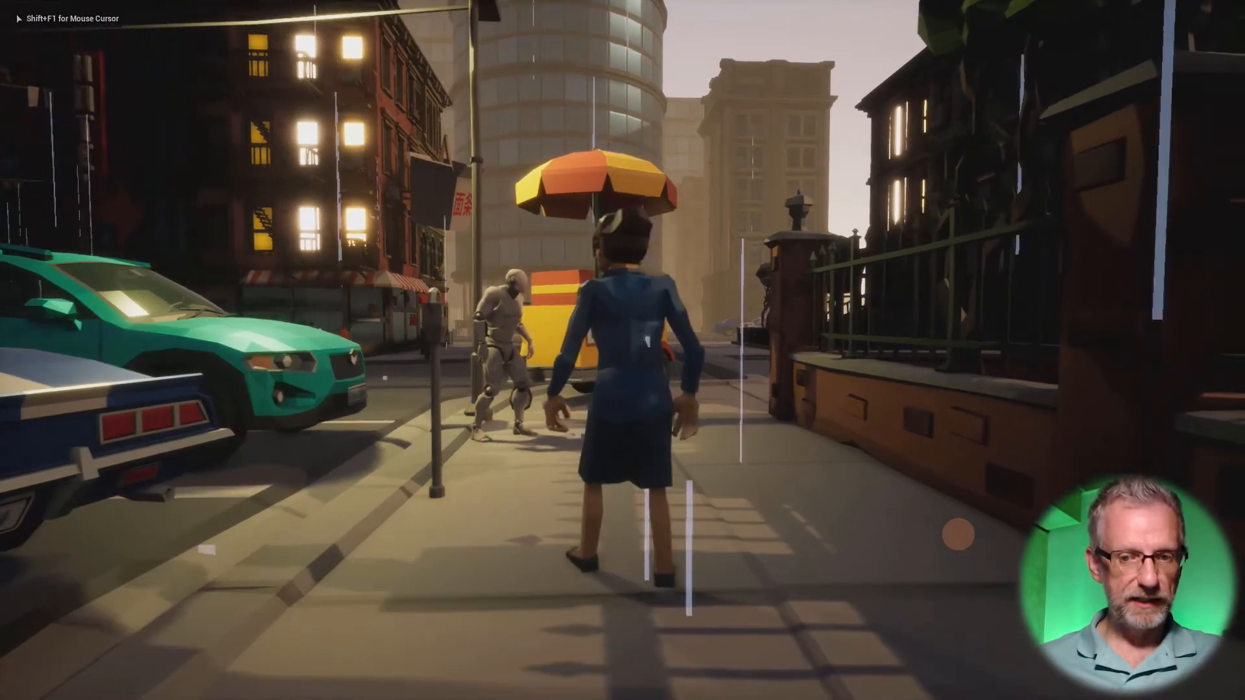
- Turn the character to face the camera and repeatedly show and hide the menu to examine its fade and text scaling
key(s)
key(shift+F1)
click(982, 562)
key(shift+F1)
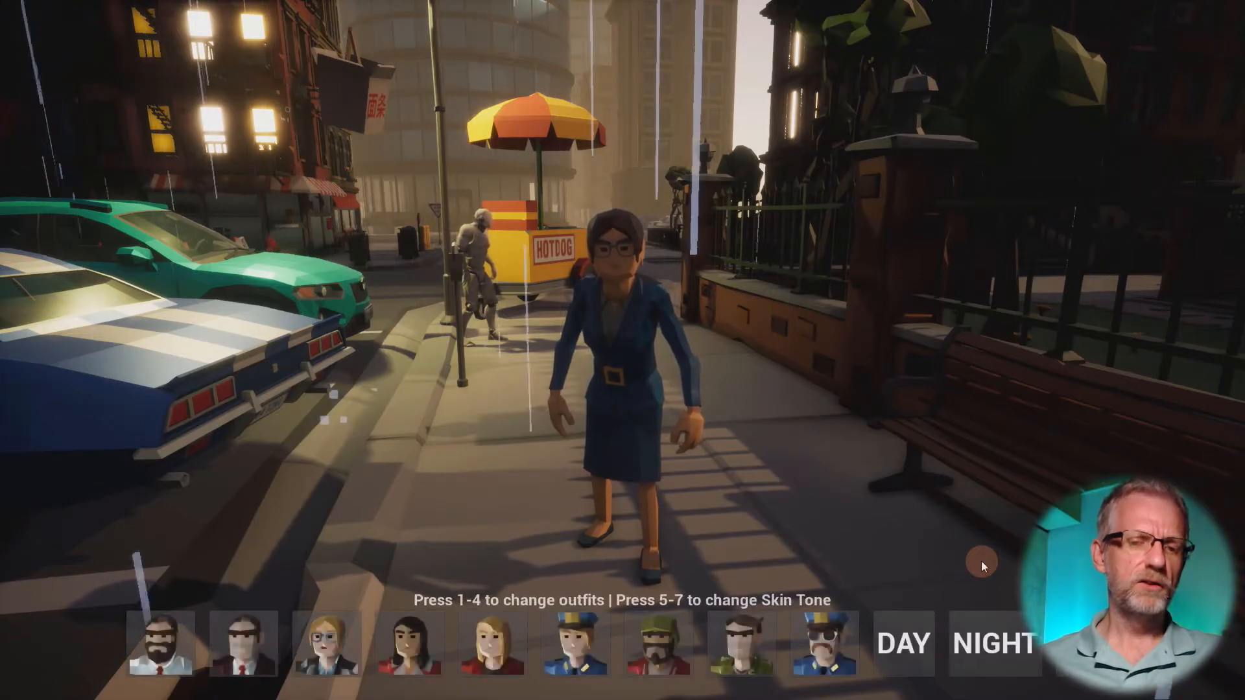
click(982, 561)
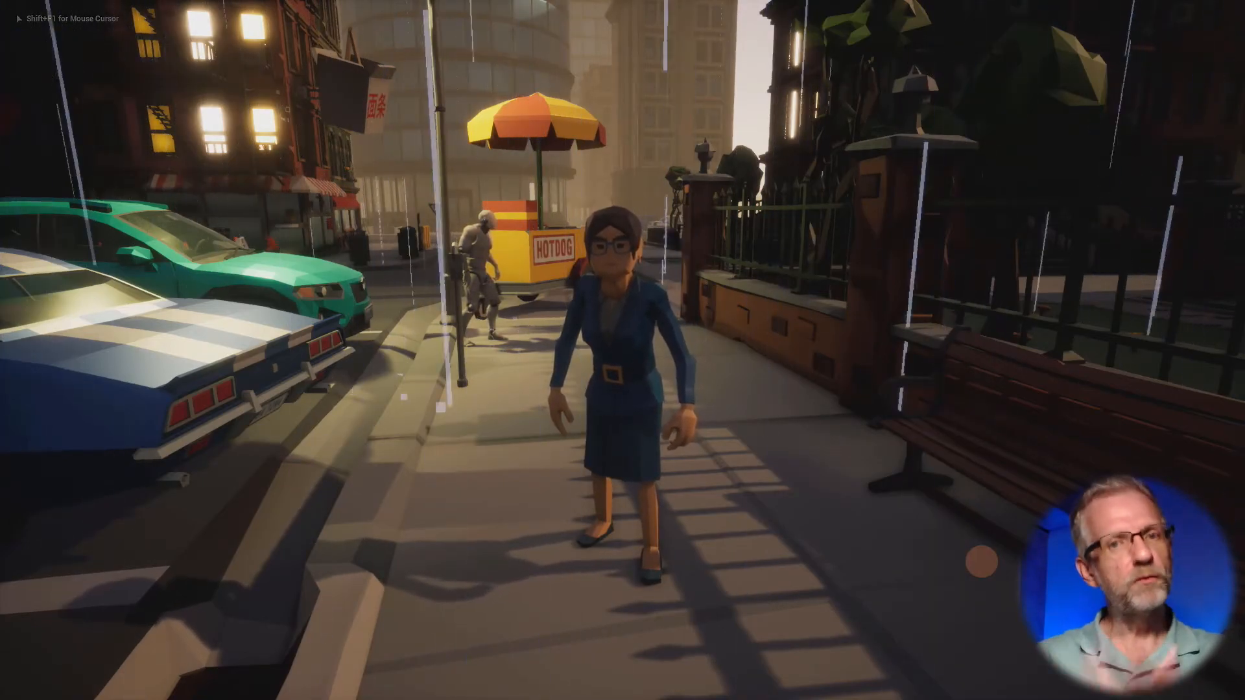
key(shift+F1)
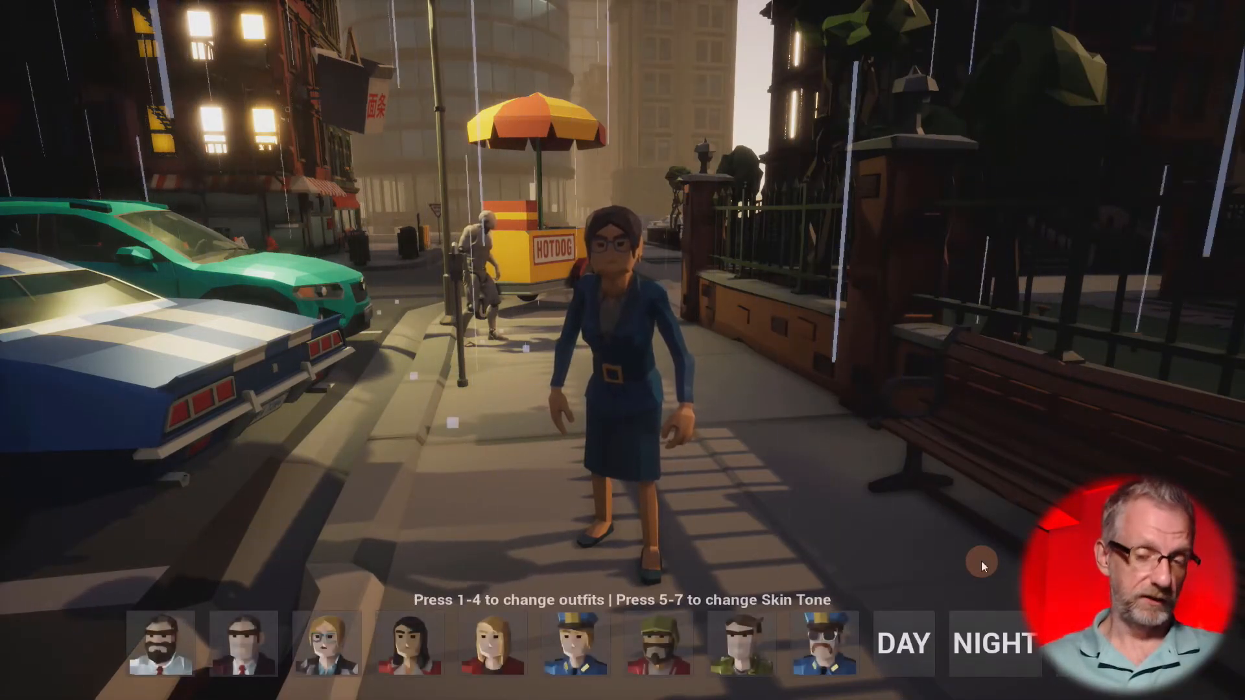
click(982, 562)
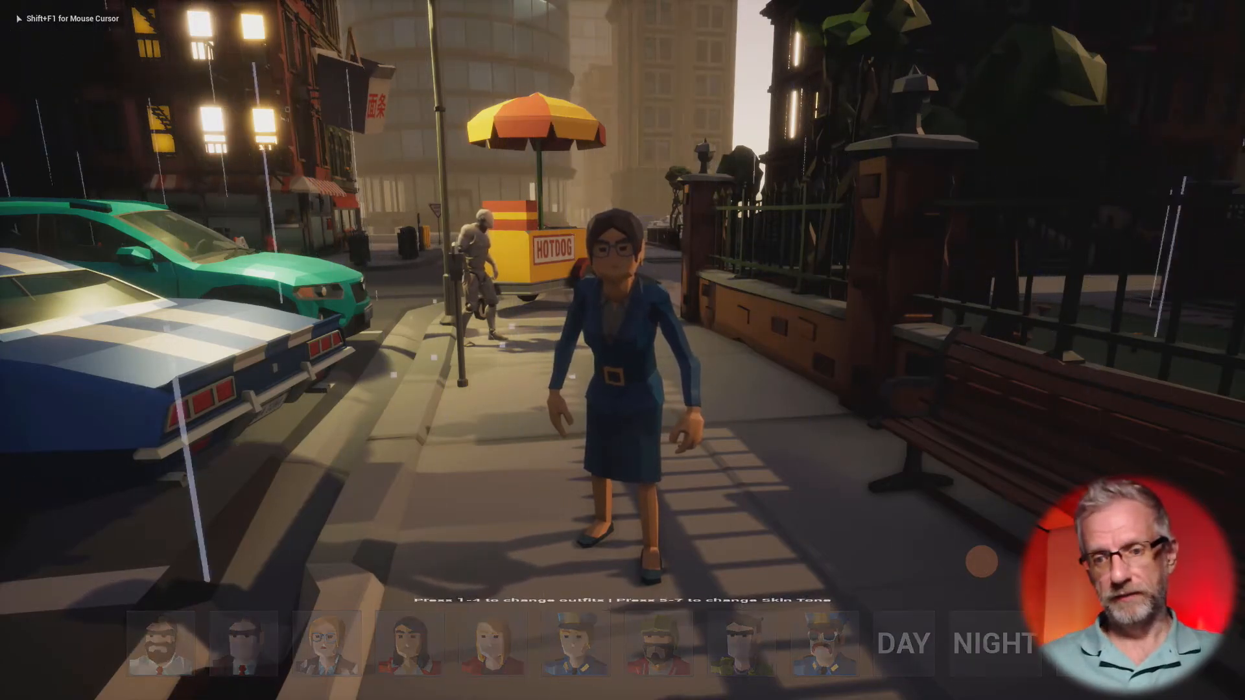
click(981, 562)
key(shift+F1)
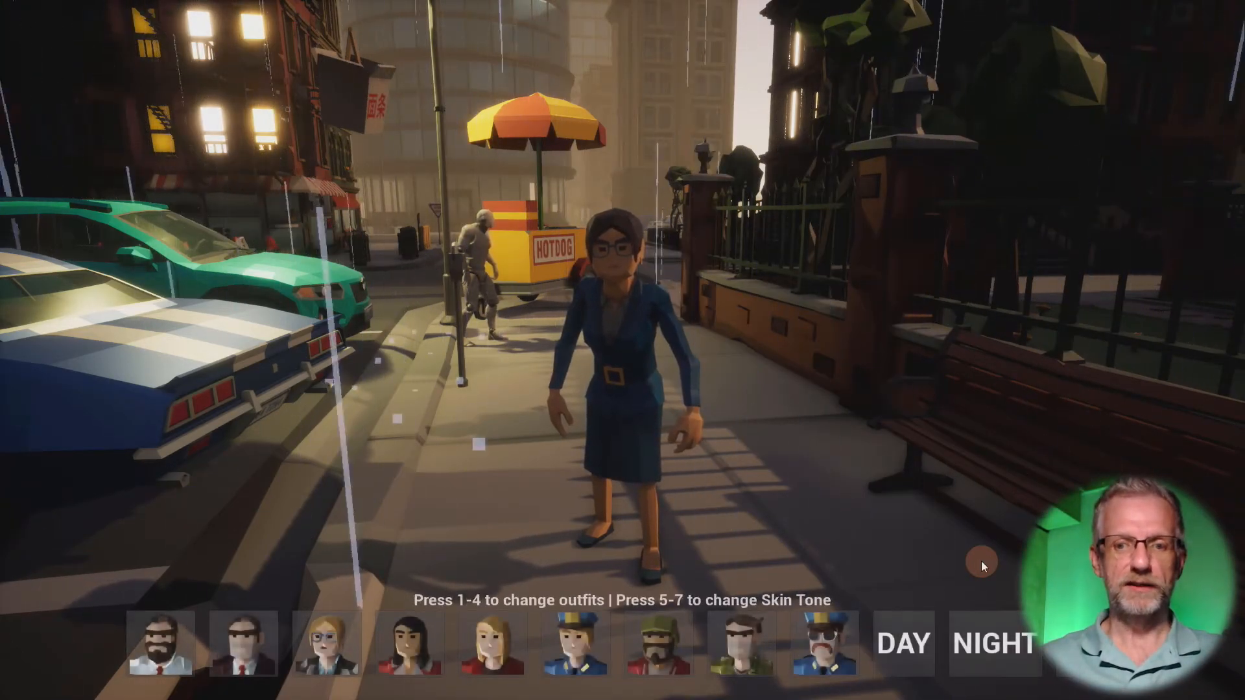
- Toggle the menu a few more times to judge the animation's speed, stop the play session and leave full screen
click(982, 565)
click(982, 562)
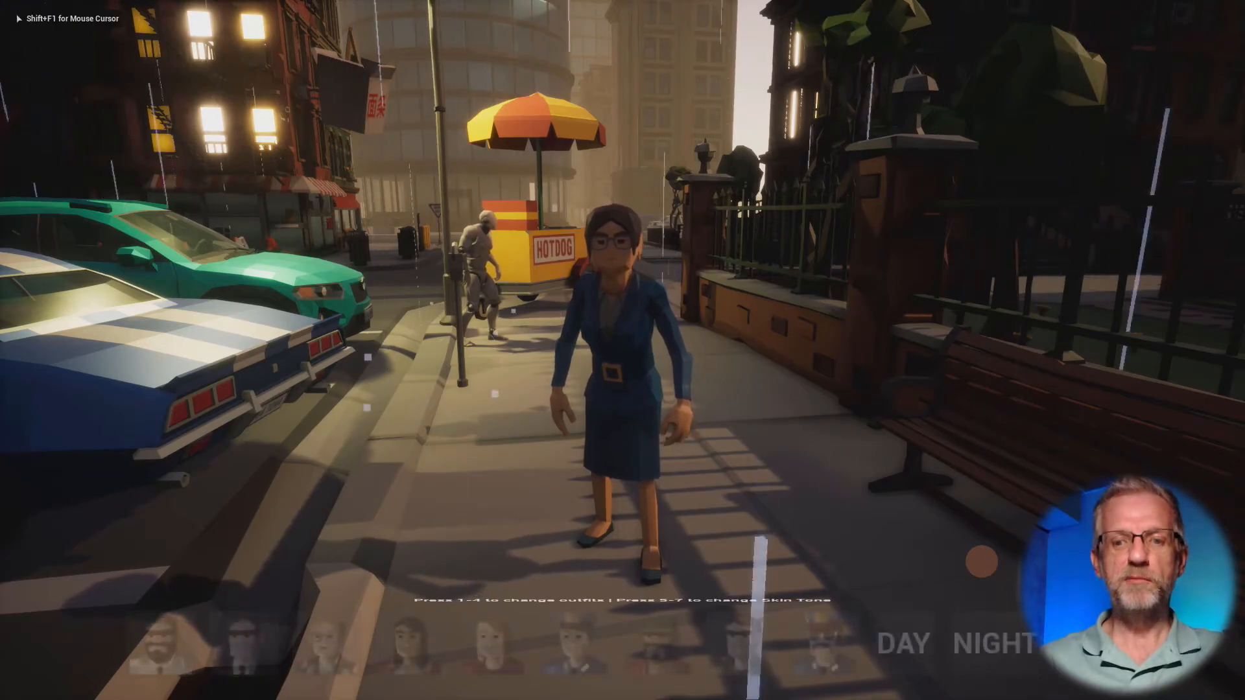
key(Tab)
key(shift+F1)
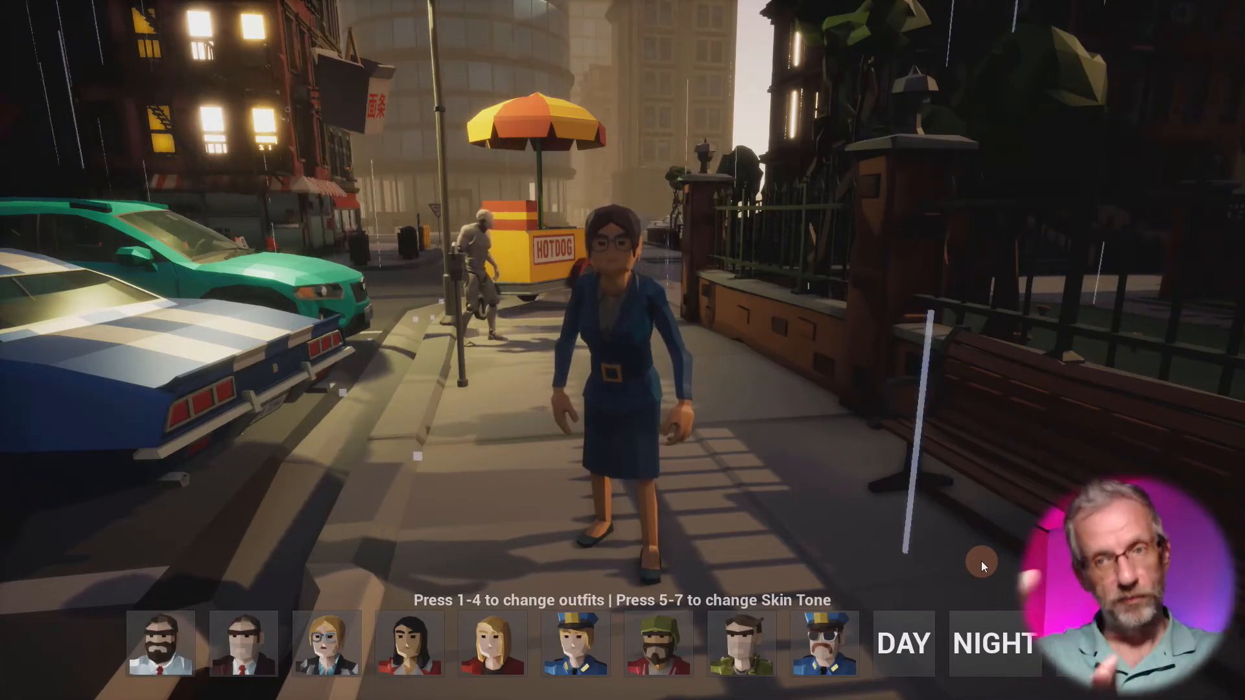
click(982, 561)
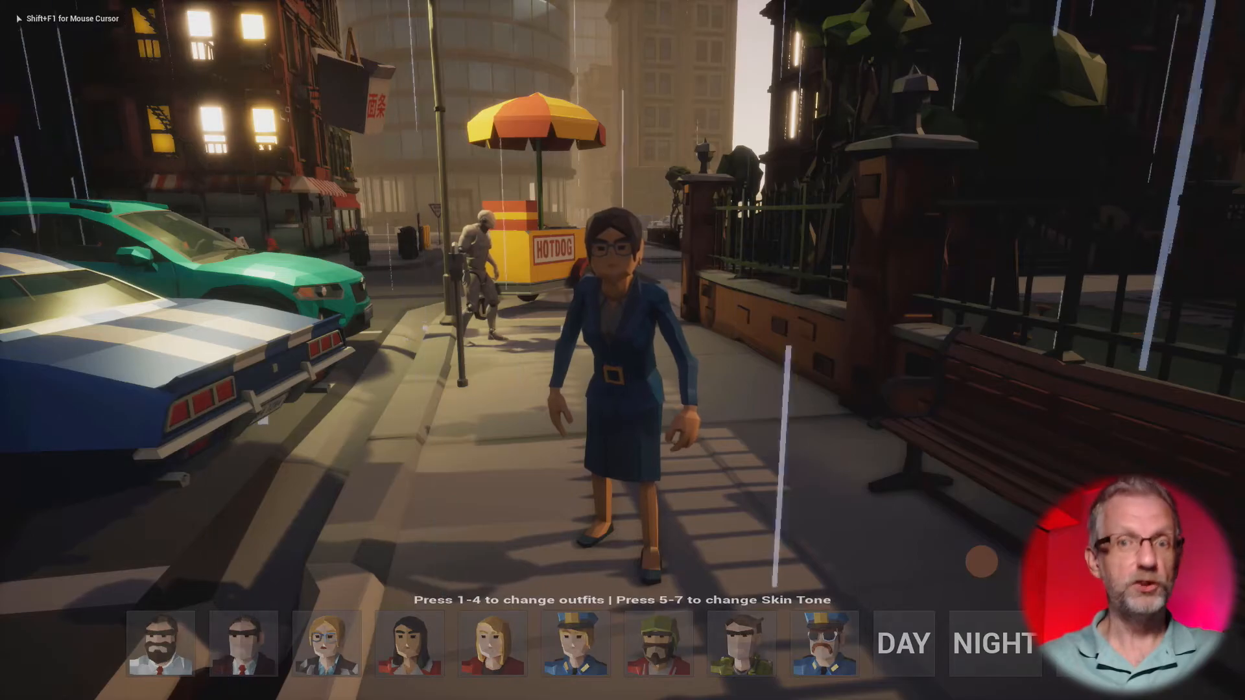
key(Escape)
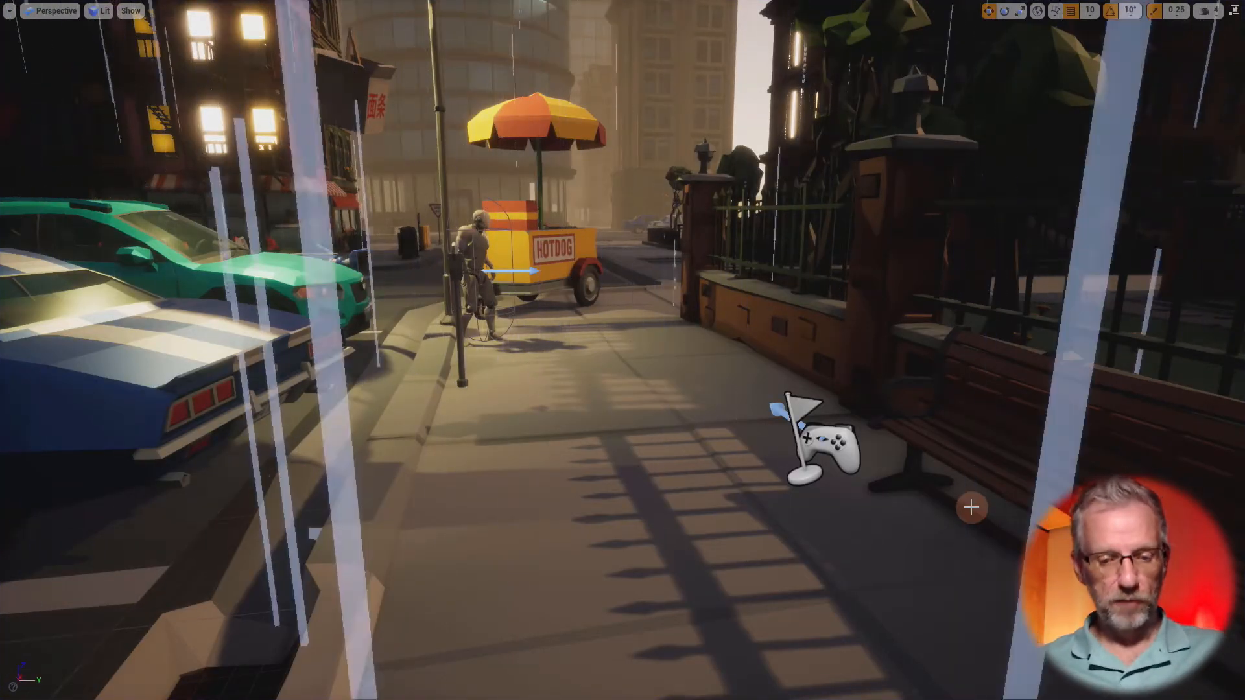
key(F11)
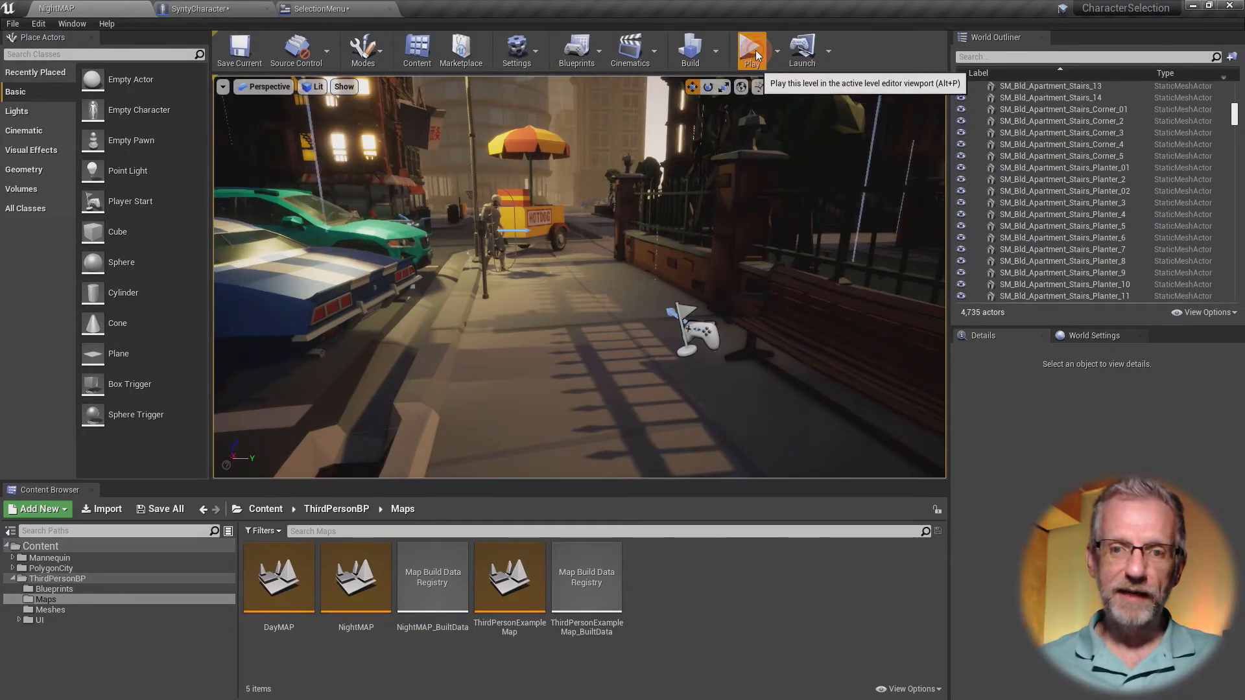
- Play the level in the editor viewport, check the menu's closing animation again and stop the session
key(alt+p)
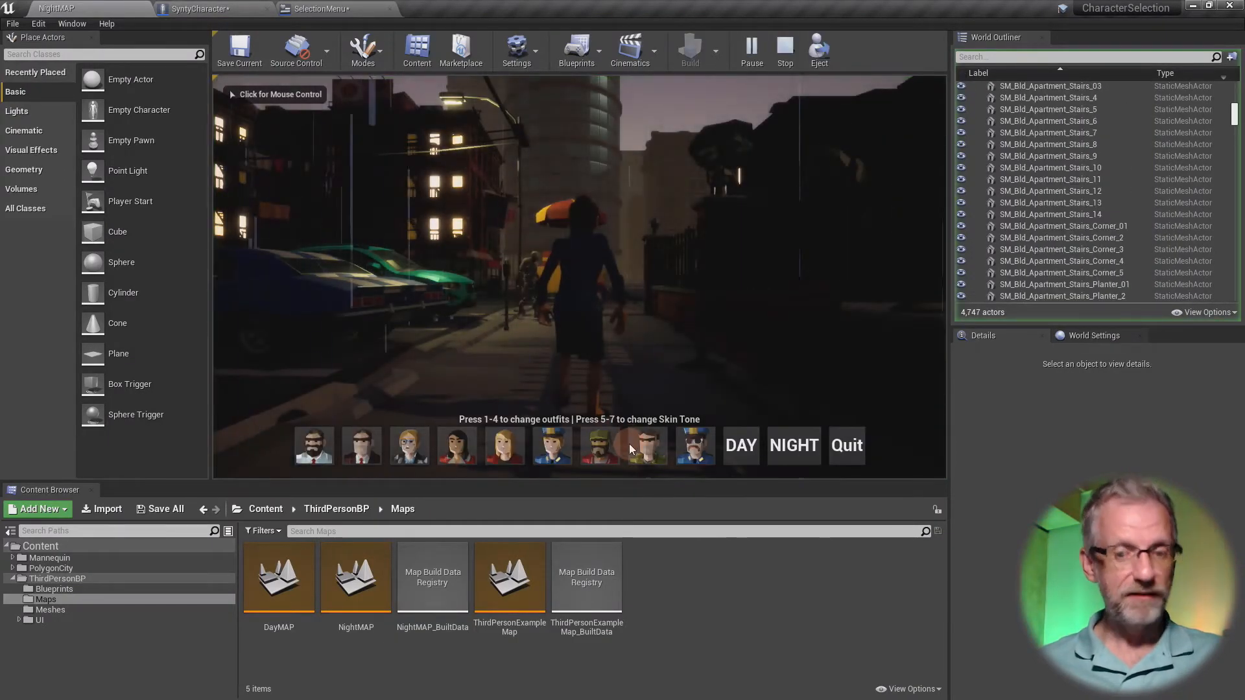
click(649, 407)
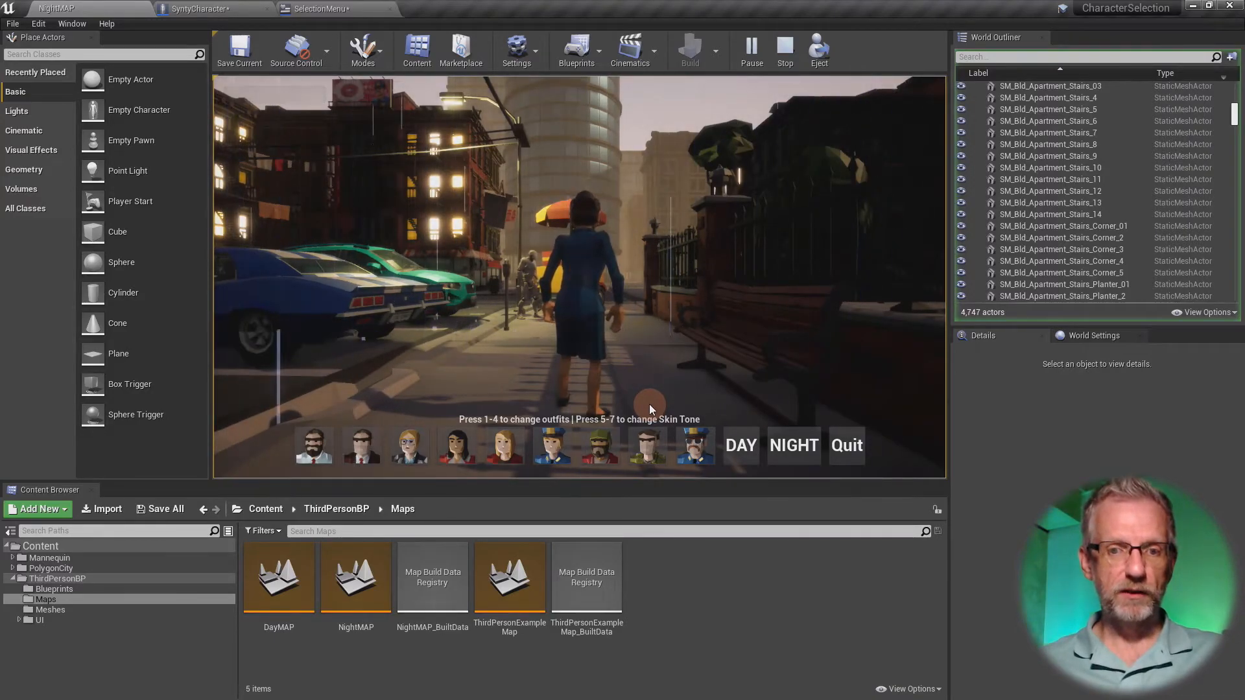
click(649, 404)
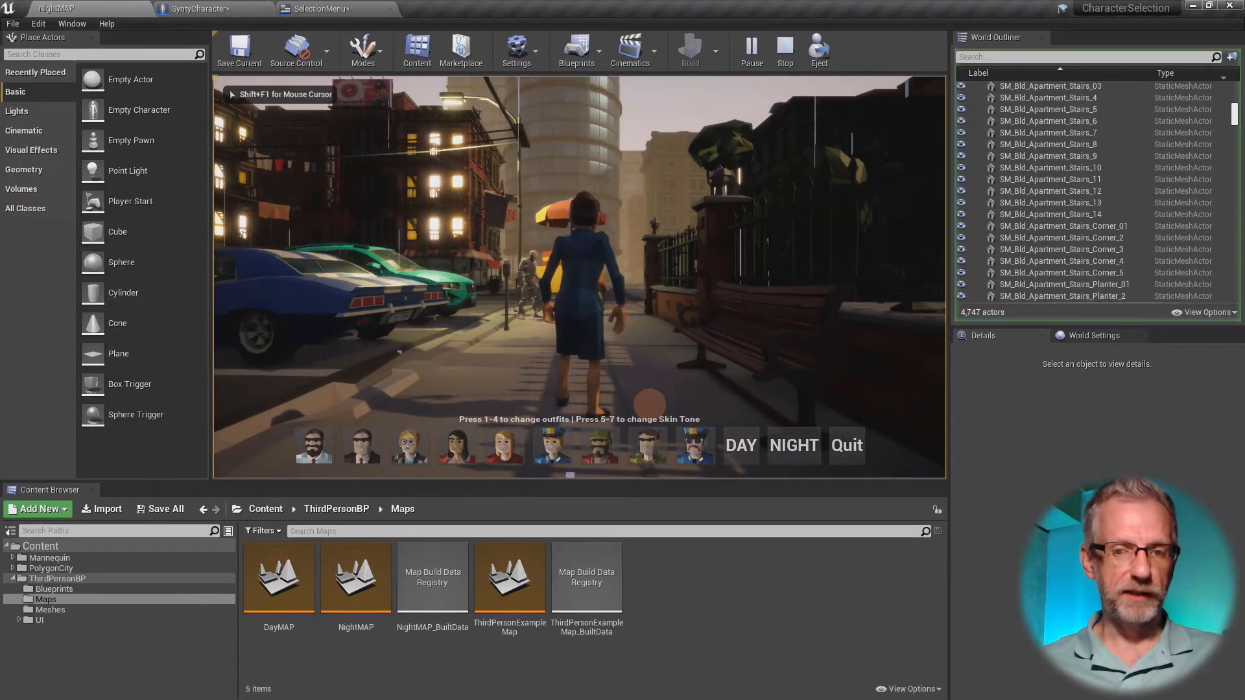
key(Escape)
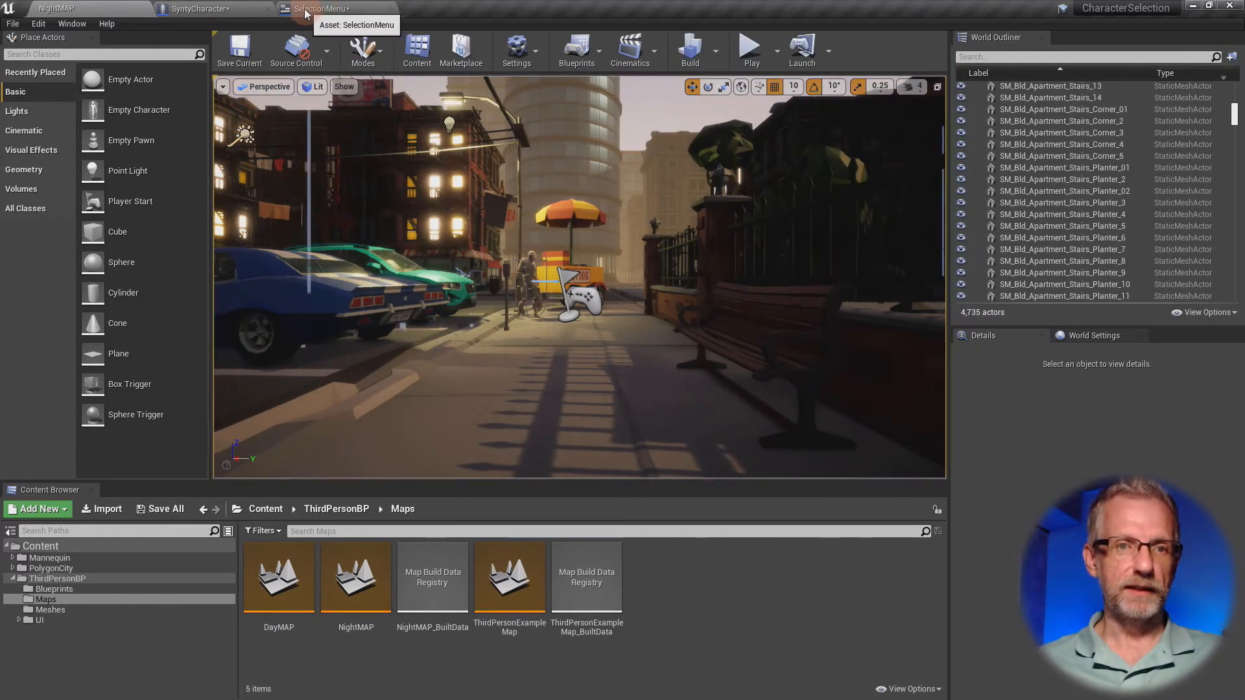
- In SyntyCharacter's Show Menu function, set the Play Animation Forward node's Playback Speed to 3.0
click(240, 12)
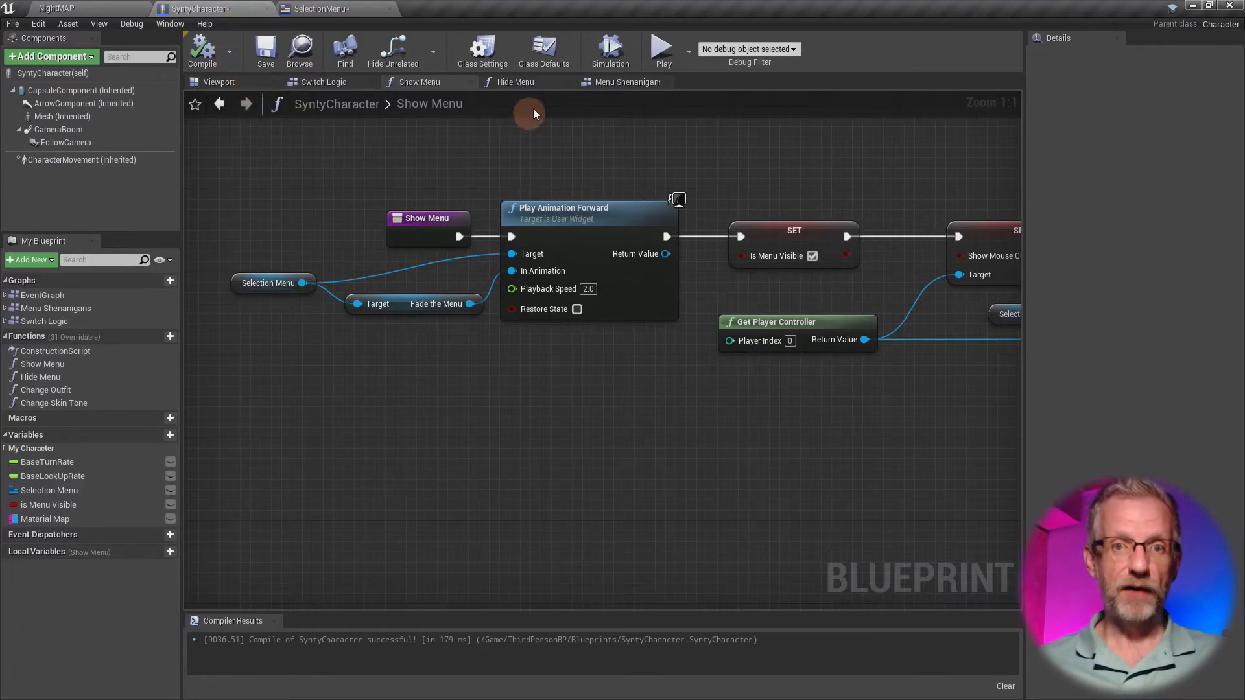
right_drag(594, 146, 586, 151)
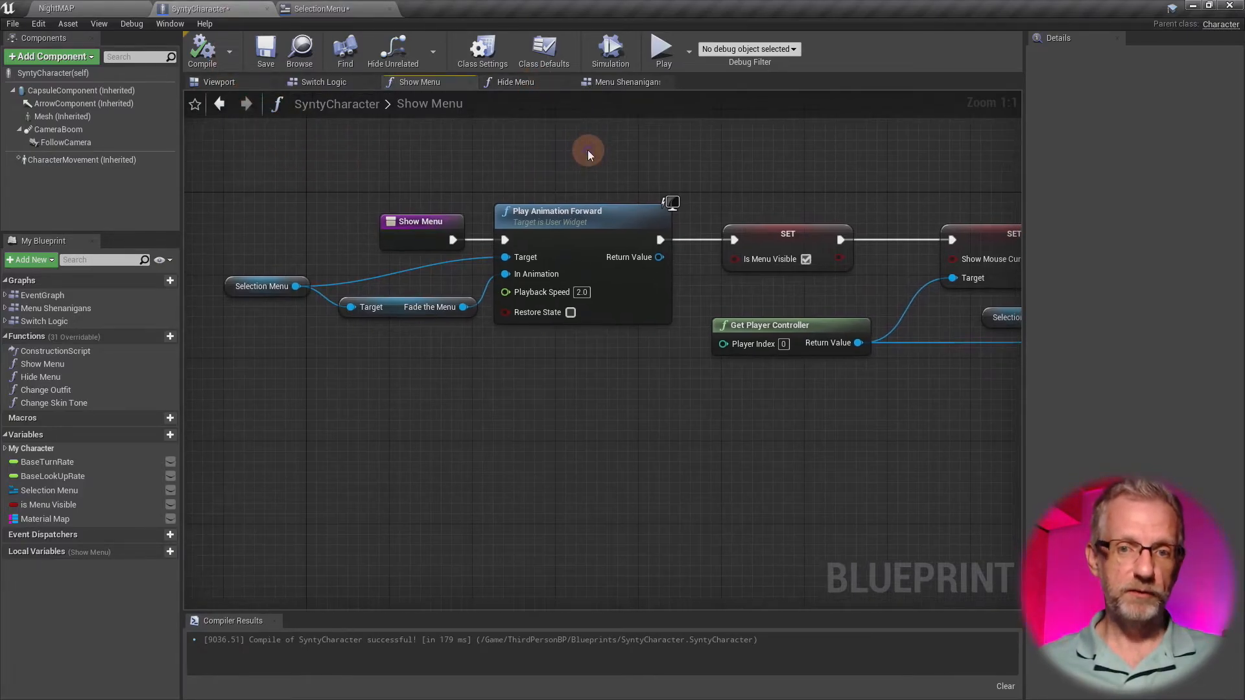
click(577, 241)
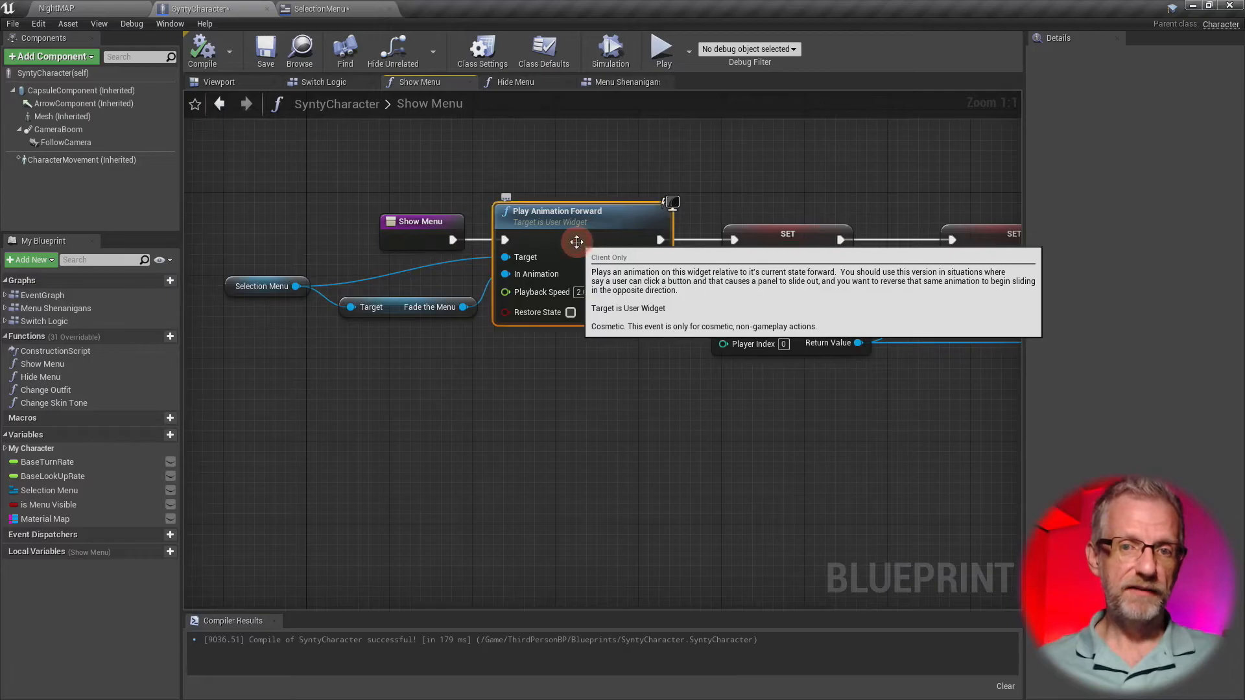
click(582, 292)
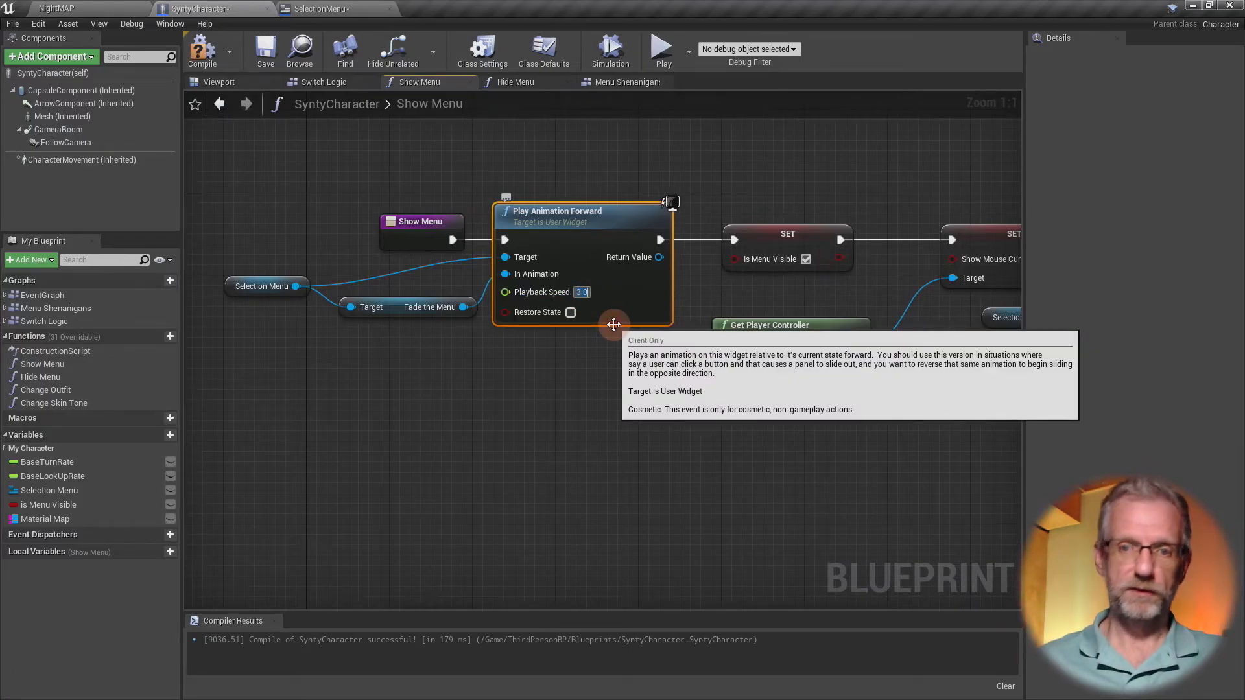
- In the Hide Menu function, set the Play Animation Reverse node's Playback Speed to 3.0 and return to the SelectionMenu widget
click(515, 82)
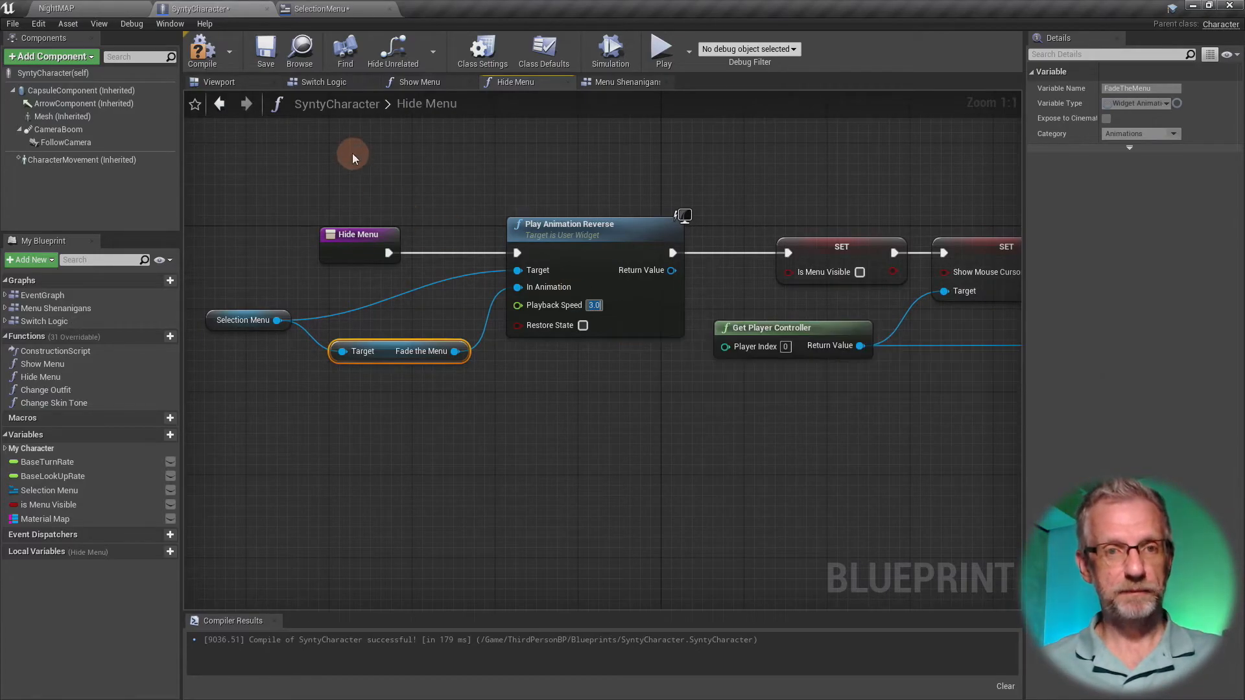
click(337, 16)
click(401, 190)
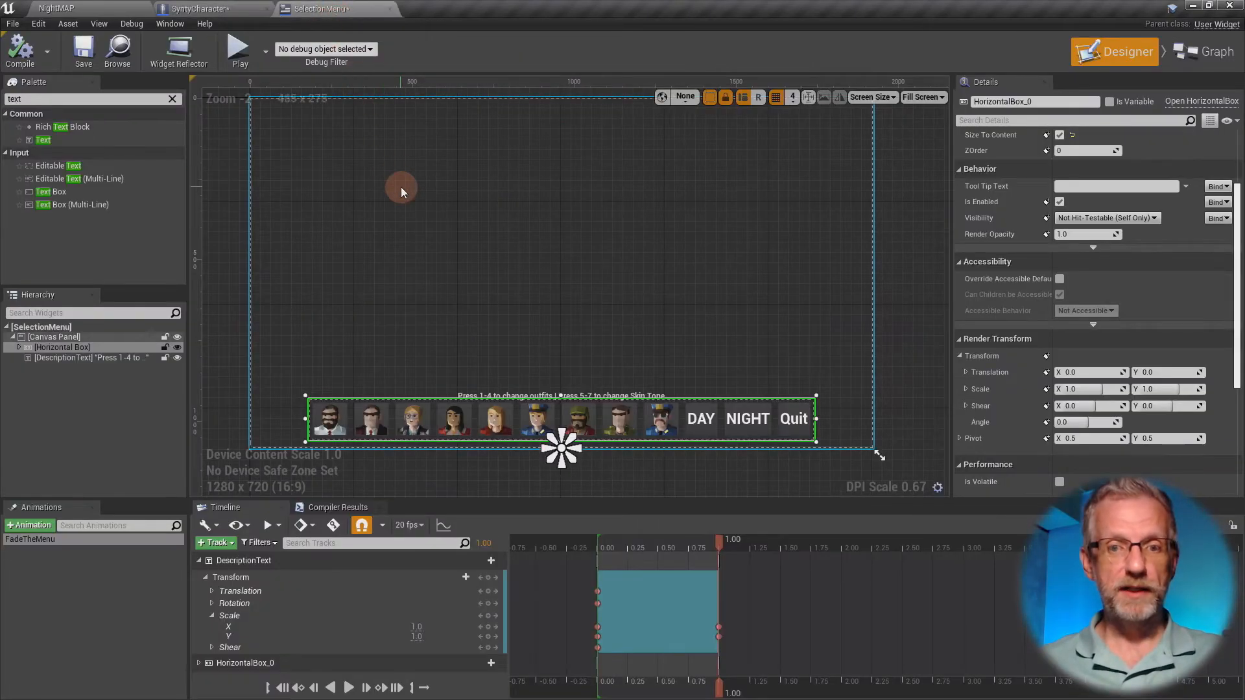
- Scrub FadeTheMenu back to 0.00 to examine DescriptionText's scale at the start, and deselect the animation
click(269, 524)
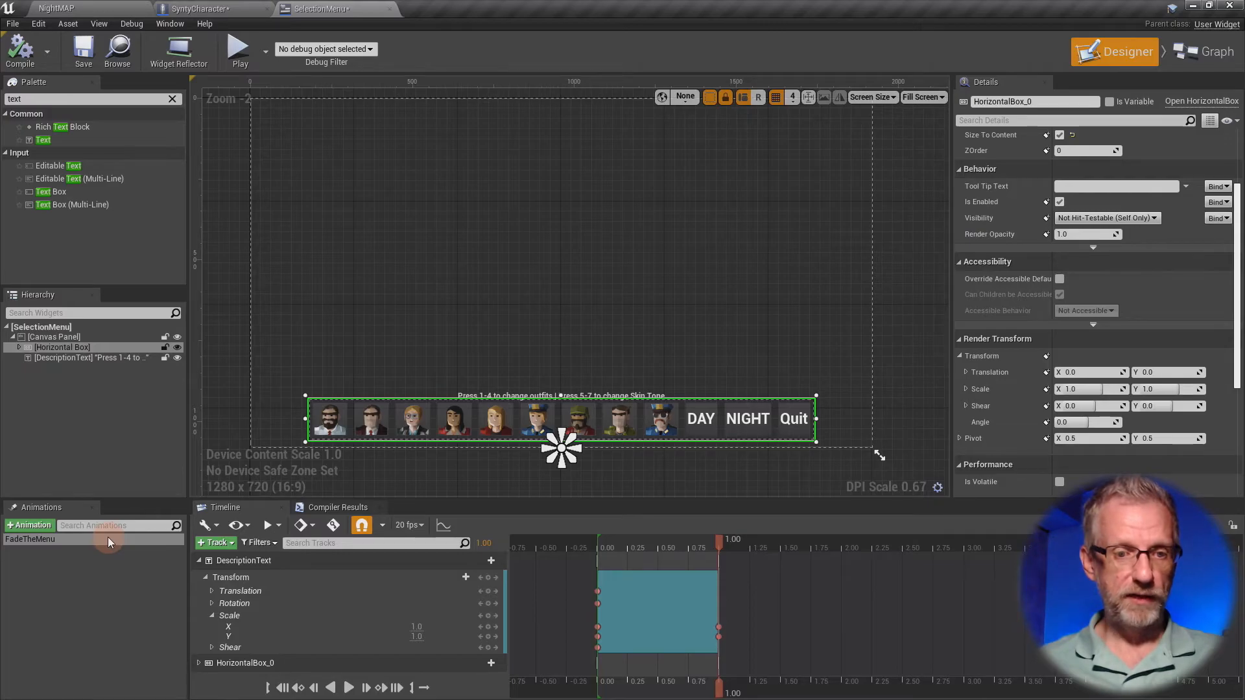
click(308, 562)
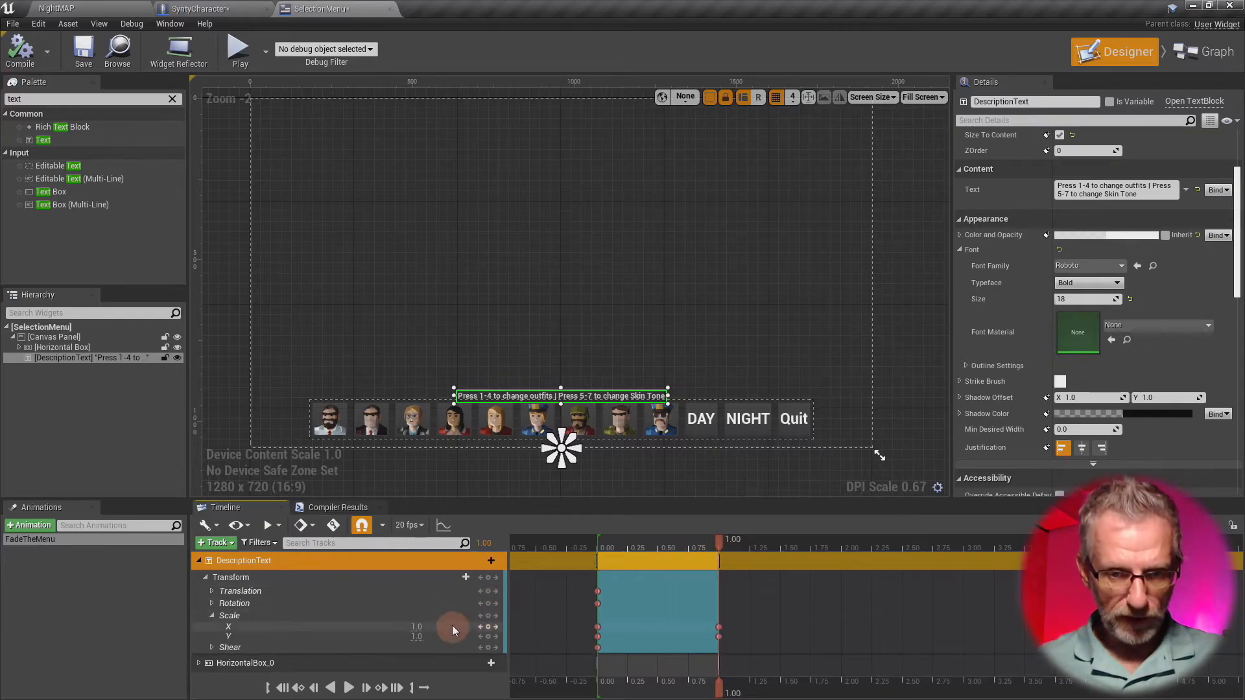
drag(724, 543, 622, 561)
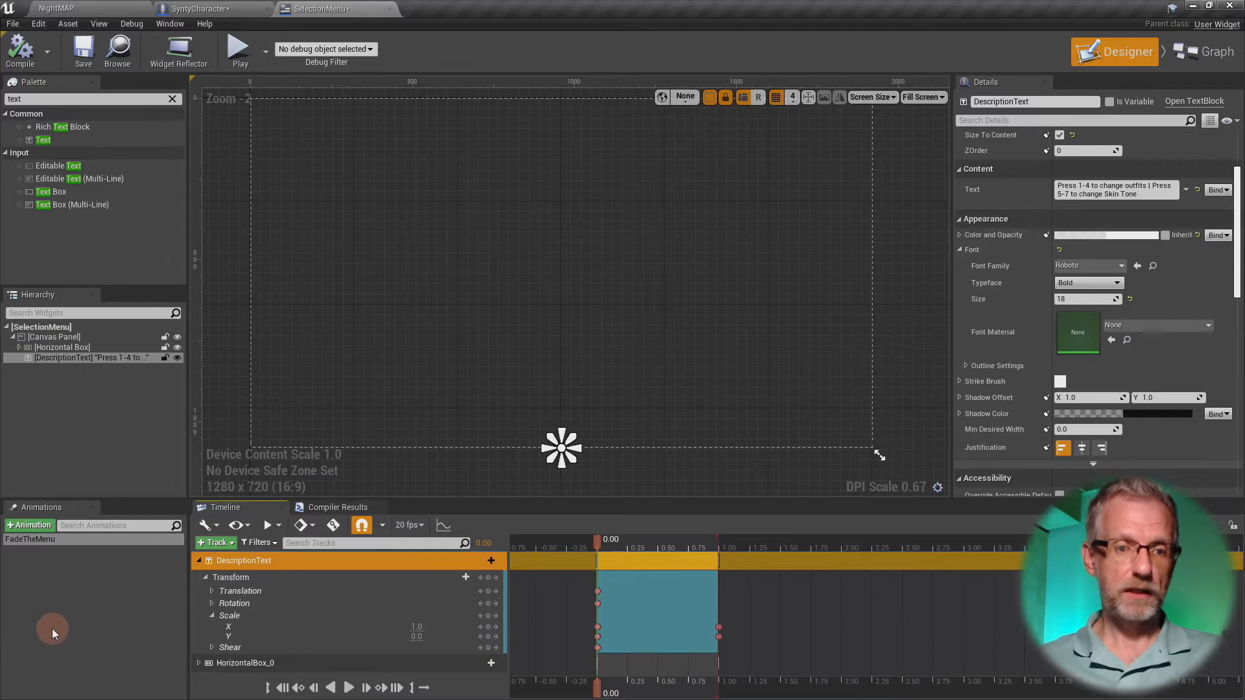
click(51, 628)
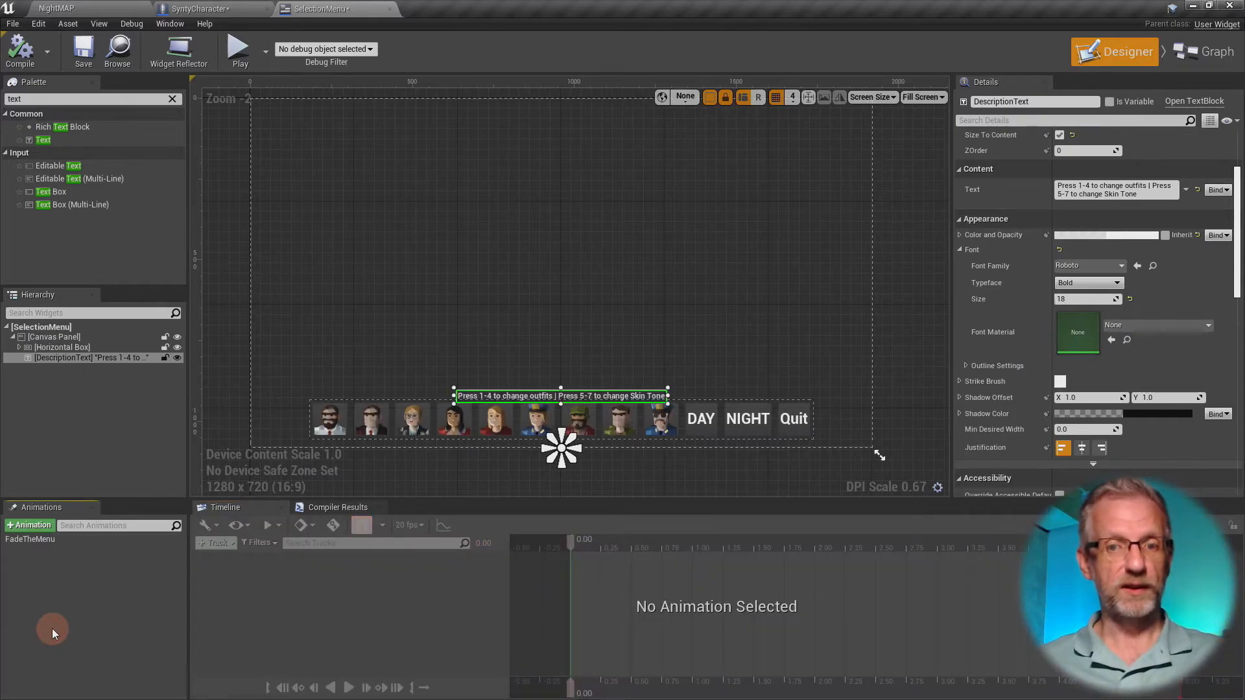
- With no animation selected, set DescriptionText's Render Transform Scale Y to 0.0 so the text starts hidden
scroll(498, 416, up, 4)
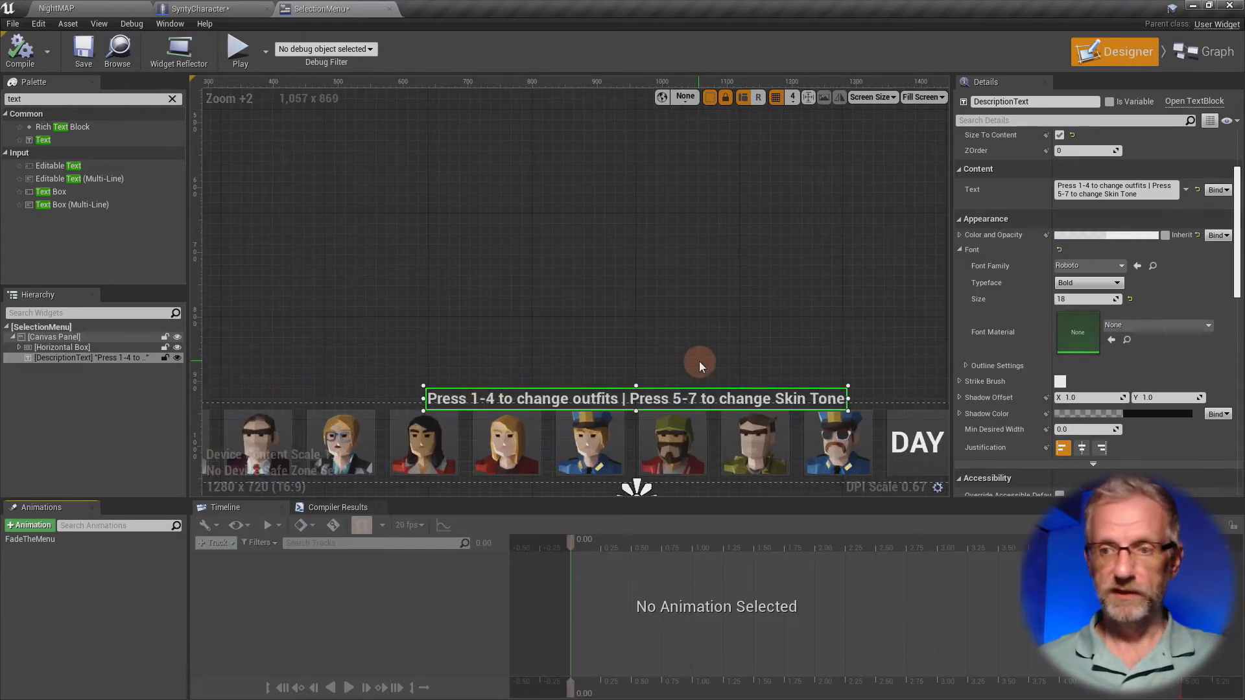
scroll(1055, 316, up, 3)
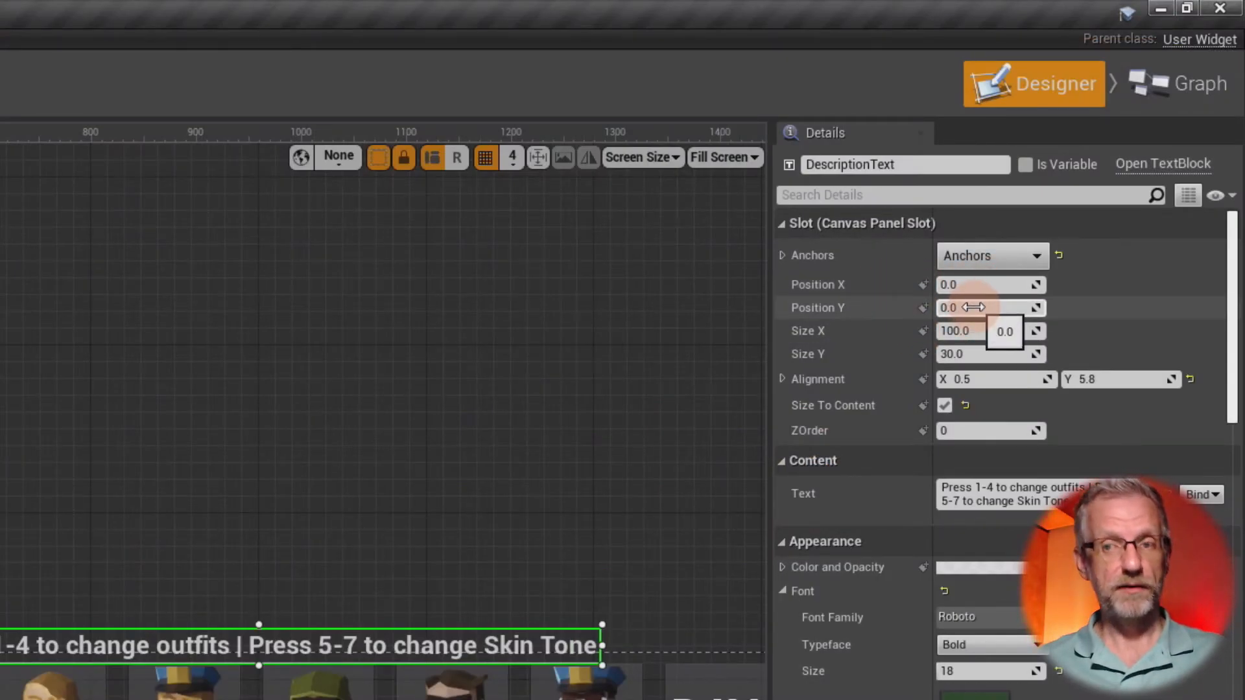
scroll(973, 291, down, 10)
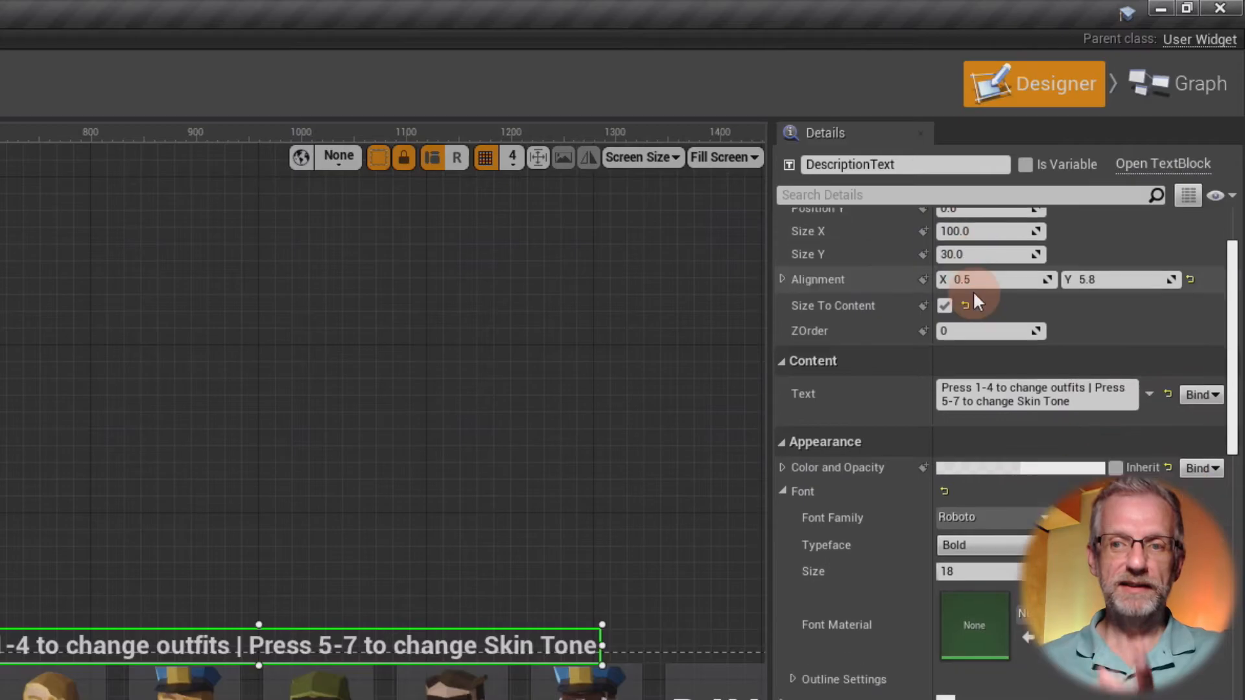
scroll(974, 293, down, 10)
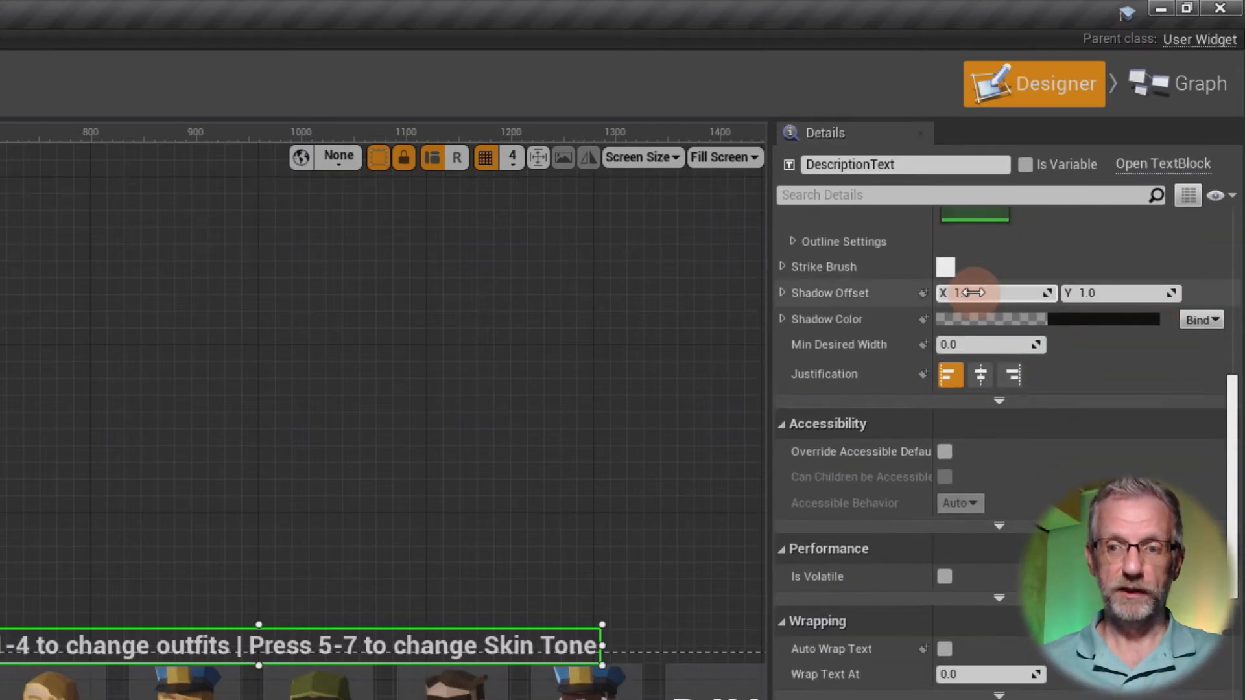
scroll(972, 295, down, 5)
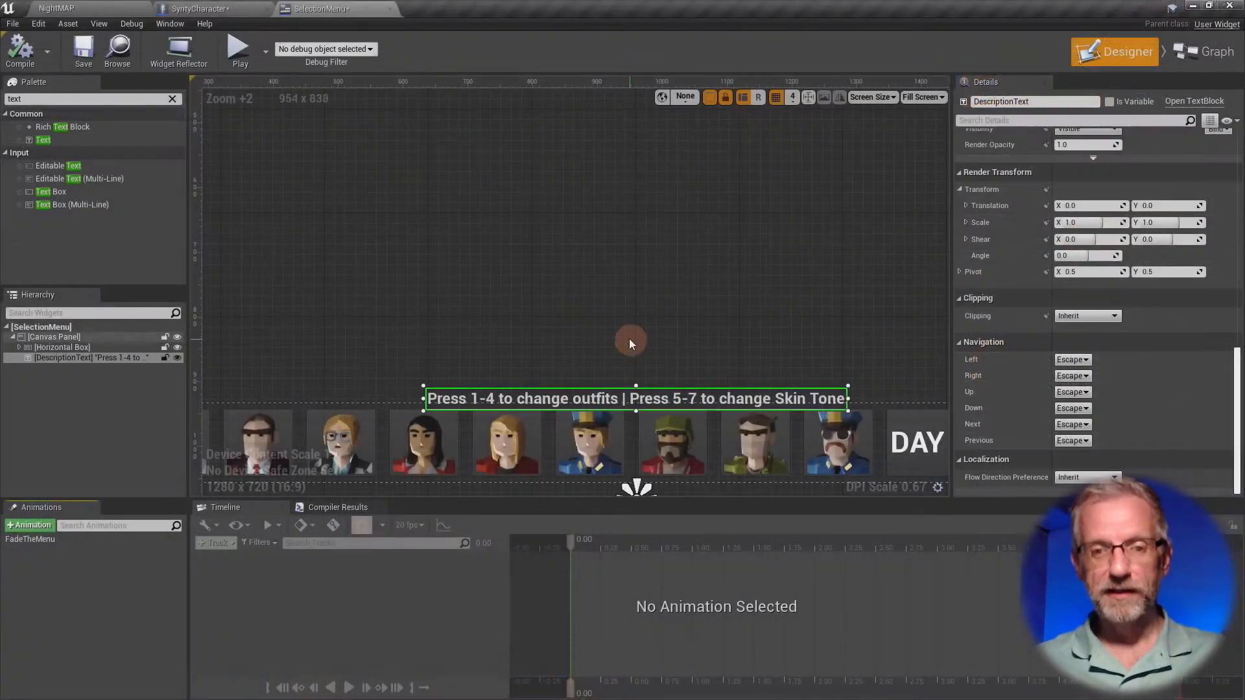
click(39, 539)
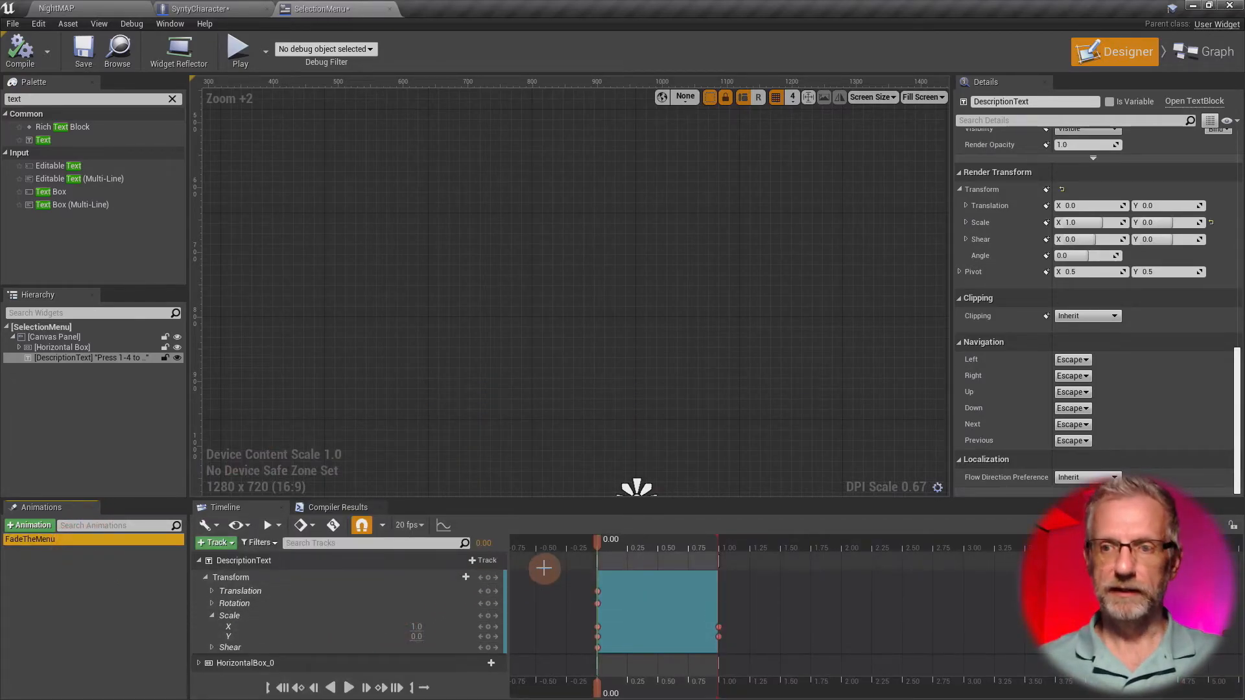
click(27, 577)
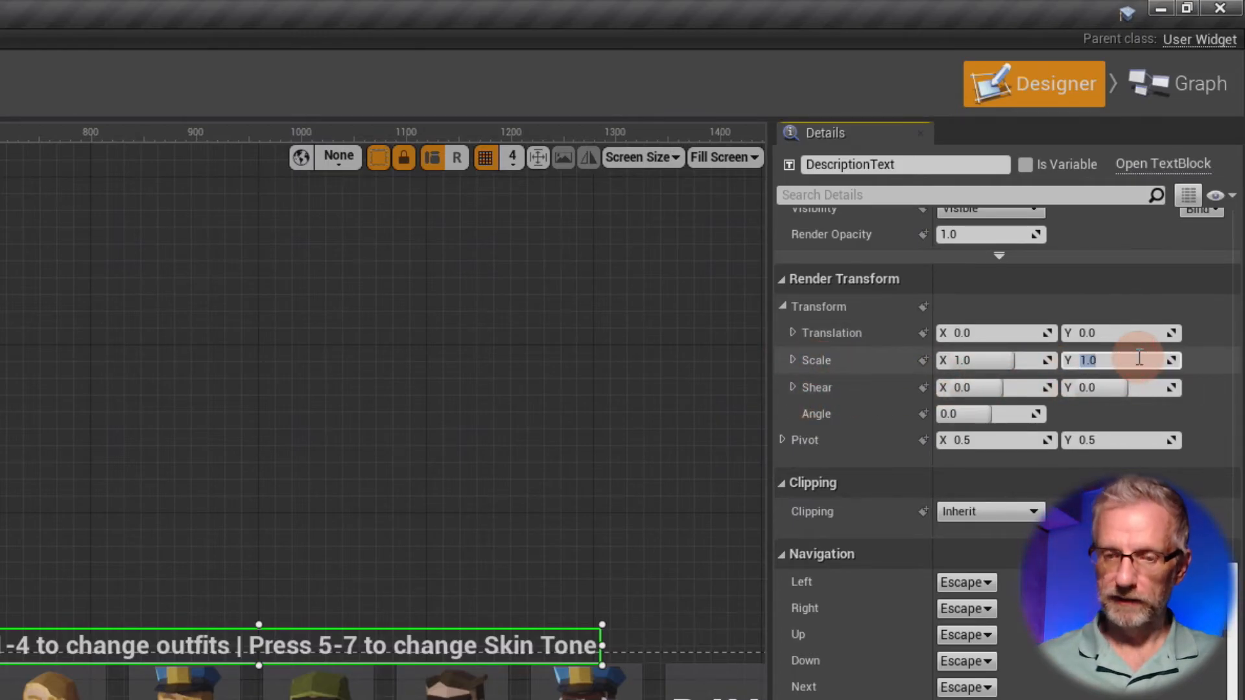
key(Return)
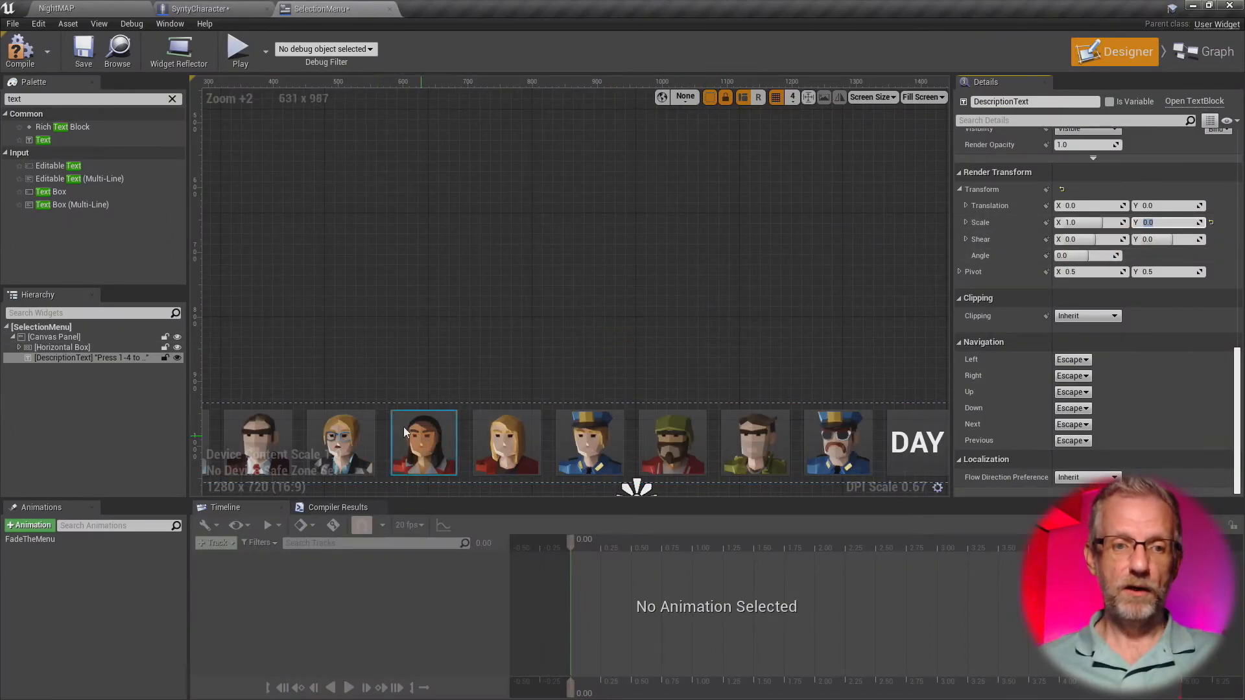
- Set the Horizontal Box's default Render Opacity to 0.0
click(101, 348)
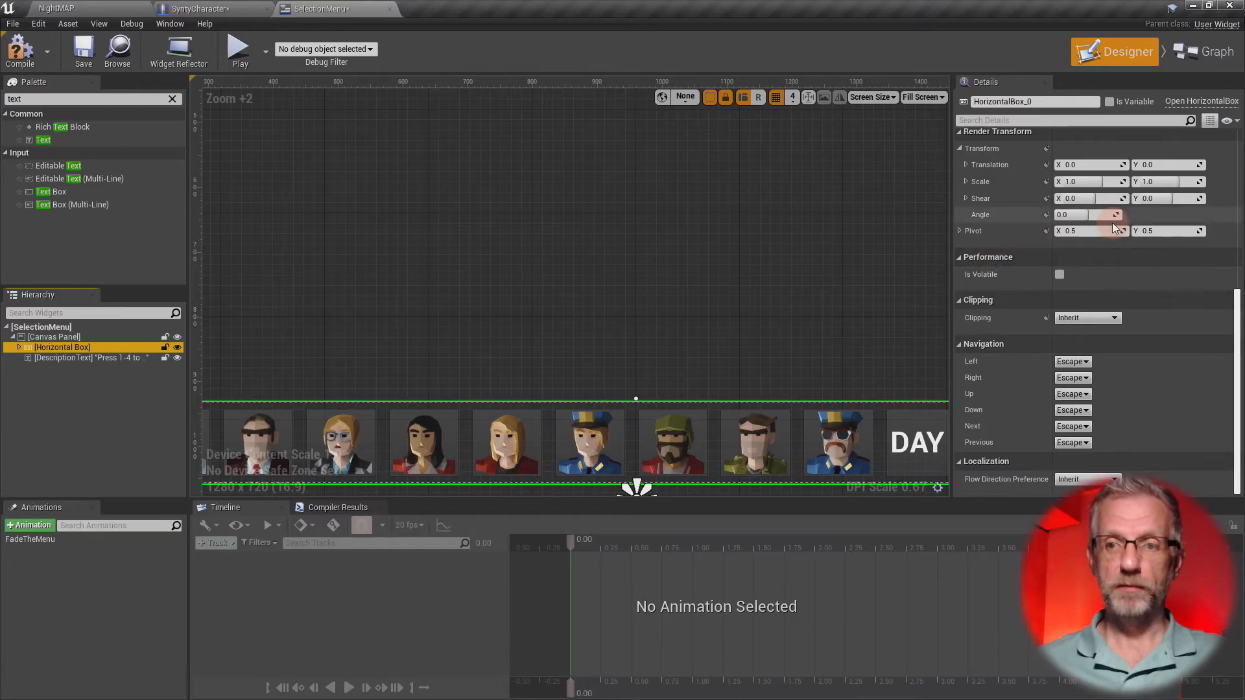
scroll(1188, 265, up, 4)
scroll(1189, 270, up, 5)
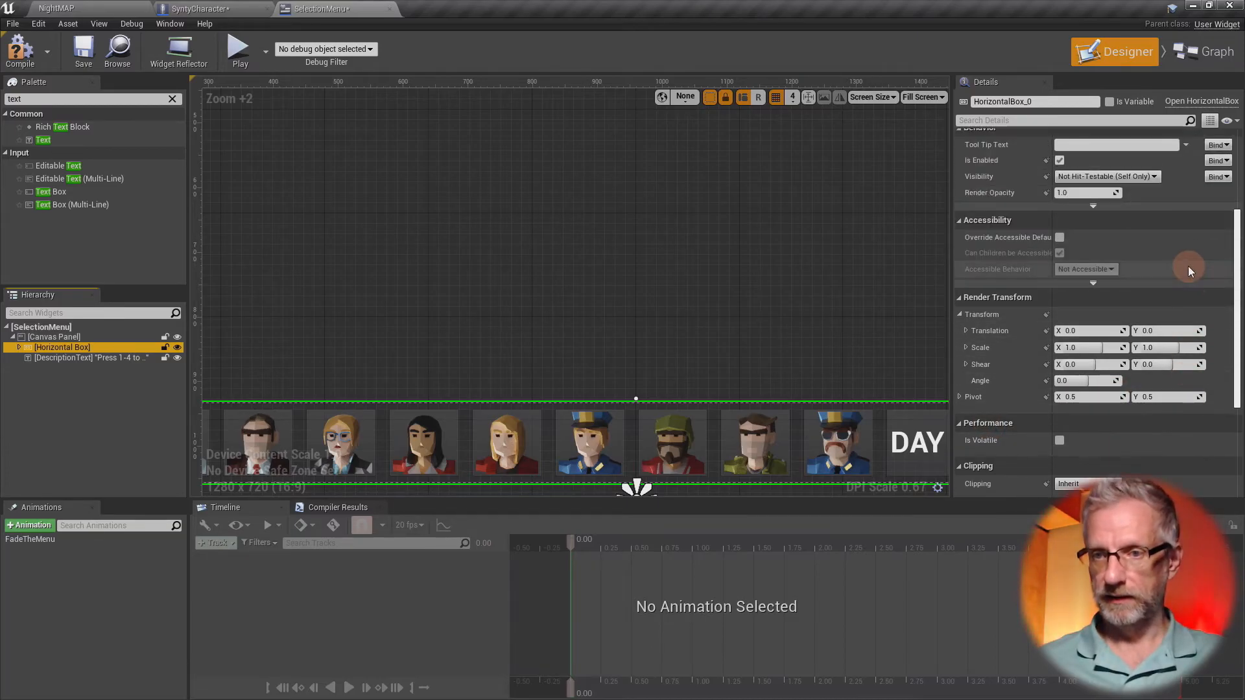
scroll(1187, 265, down, 2)
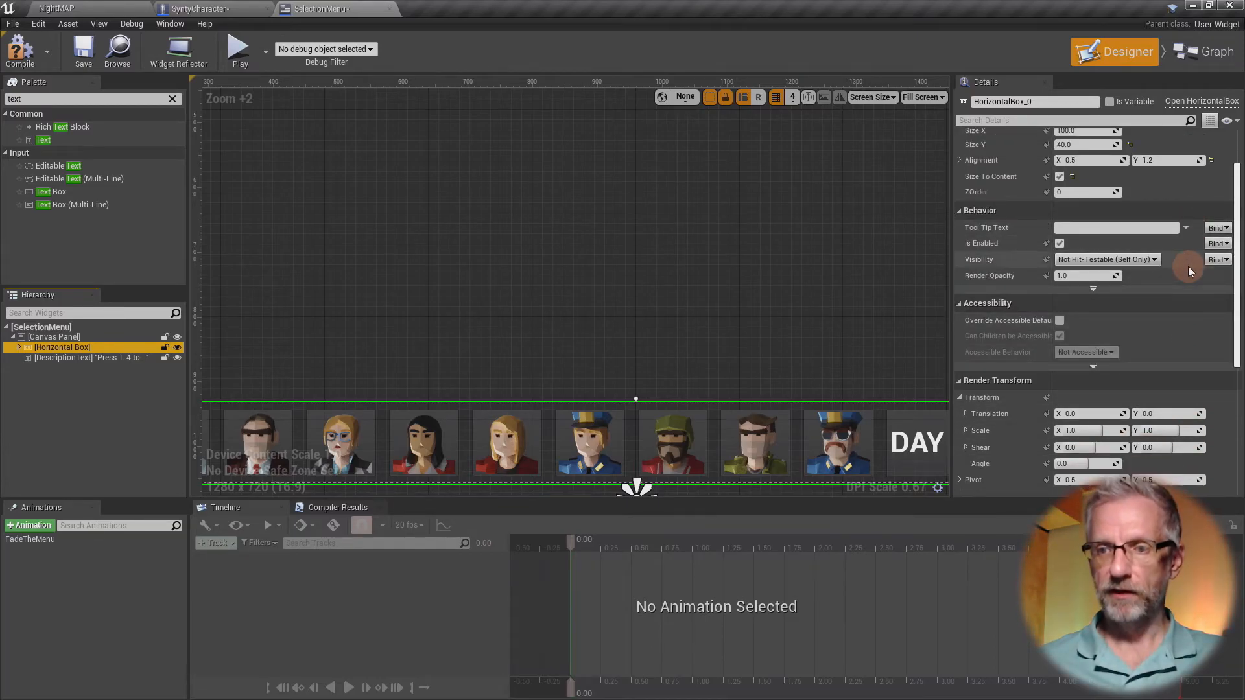
scroll(1122, 263, down, 1)
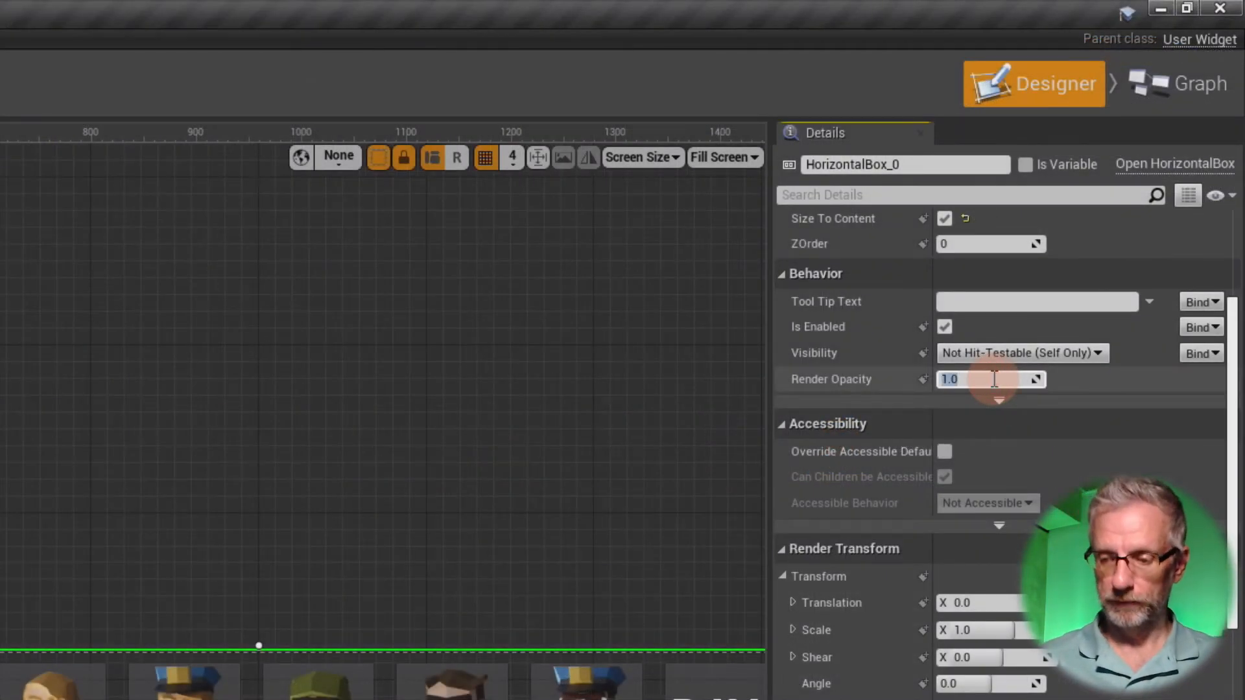
key(Return)
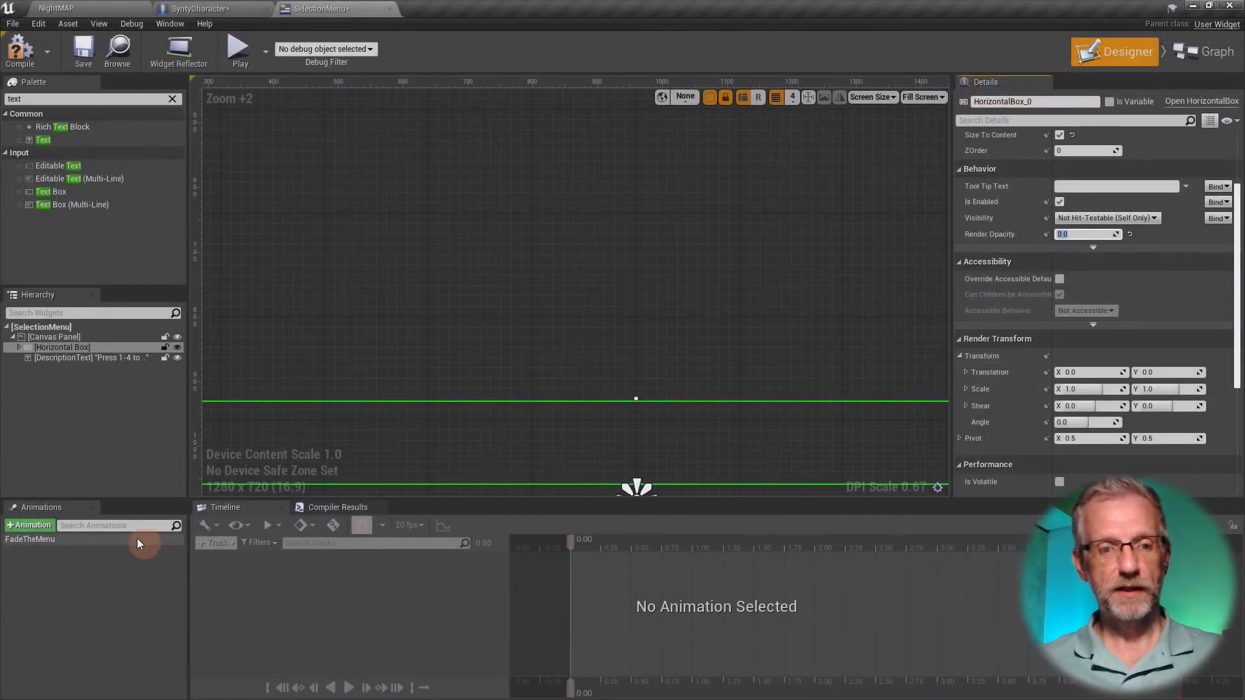
- Select FadeTheMenu and scrub through its timeline to preview the menu's fade and the text's scaling
click(126, 539)
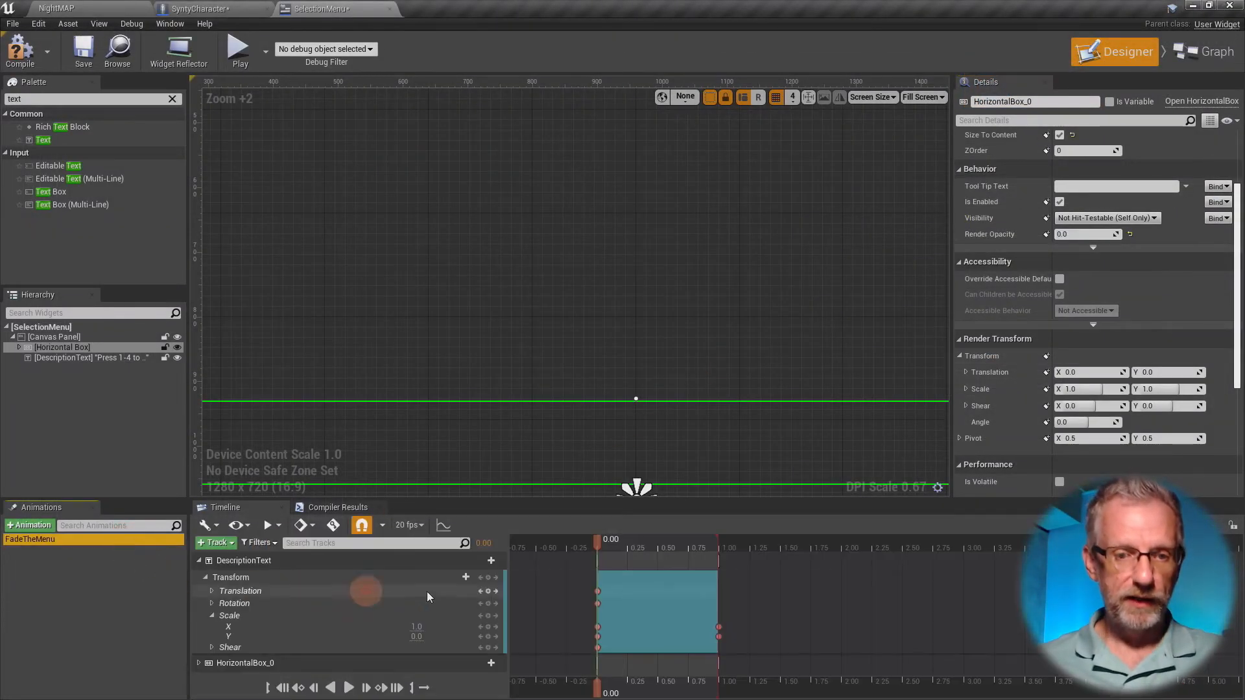
drag(602, 546, 733, 568)
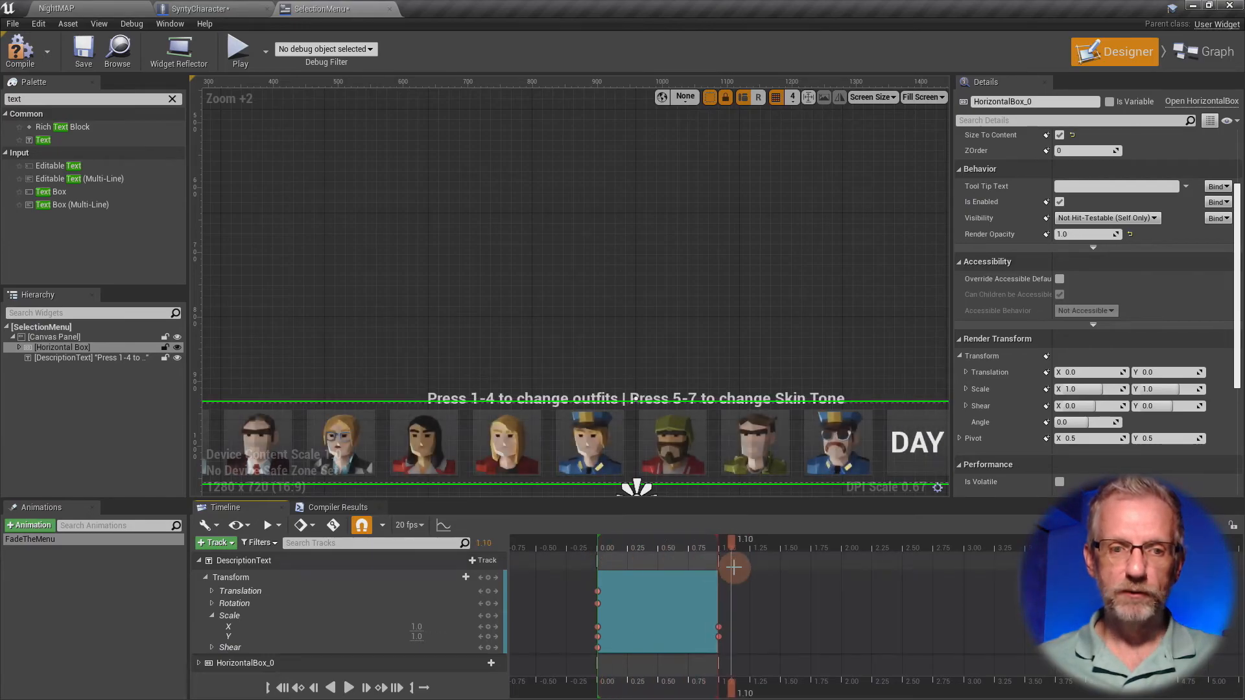
click(134, 425)
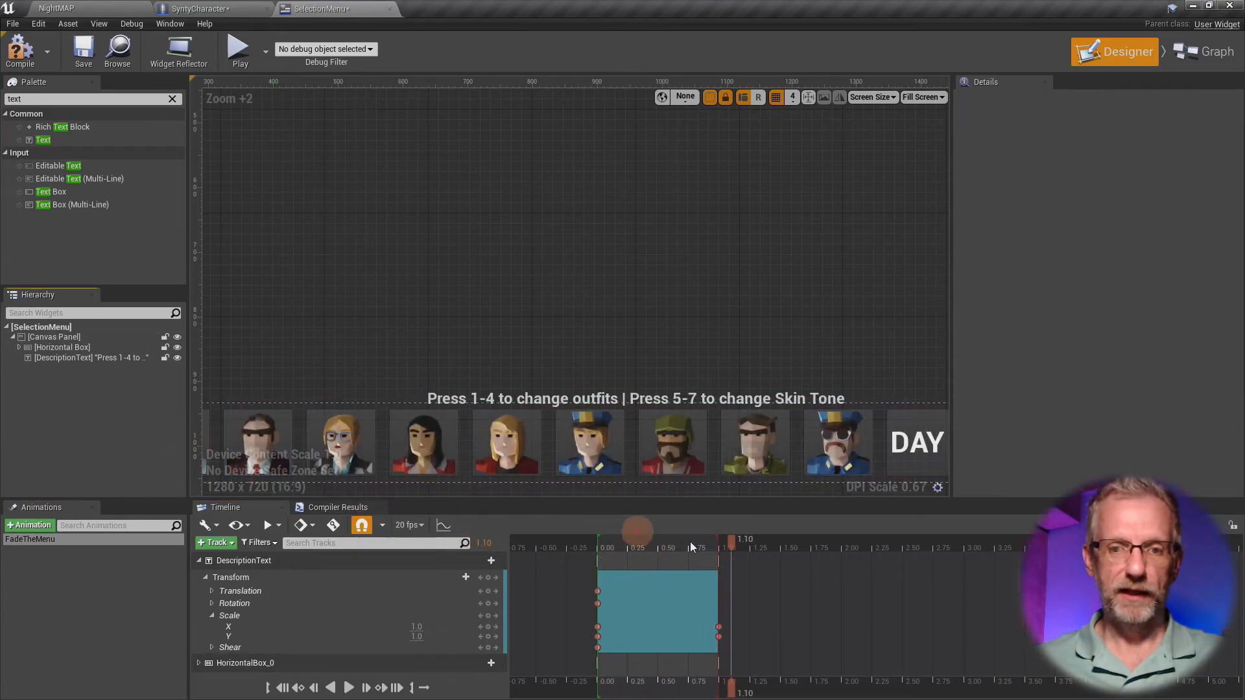
drag(737, 551, 696, 566)
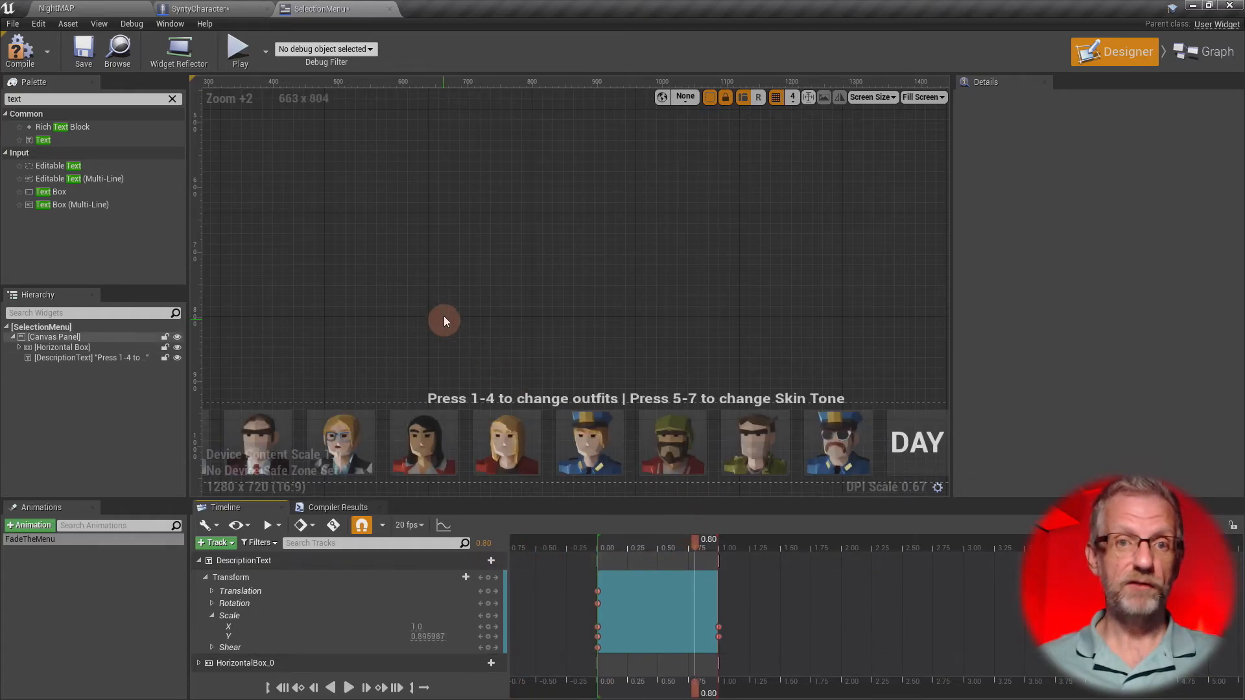
- Play NightMAP in full screen, turn the character to face the camera and show the menu
click(65, 8)
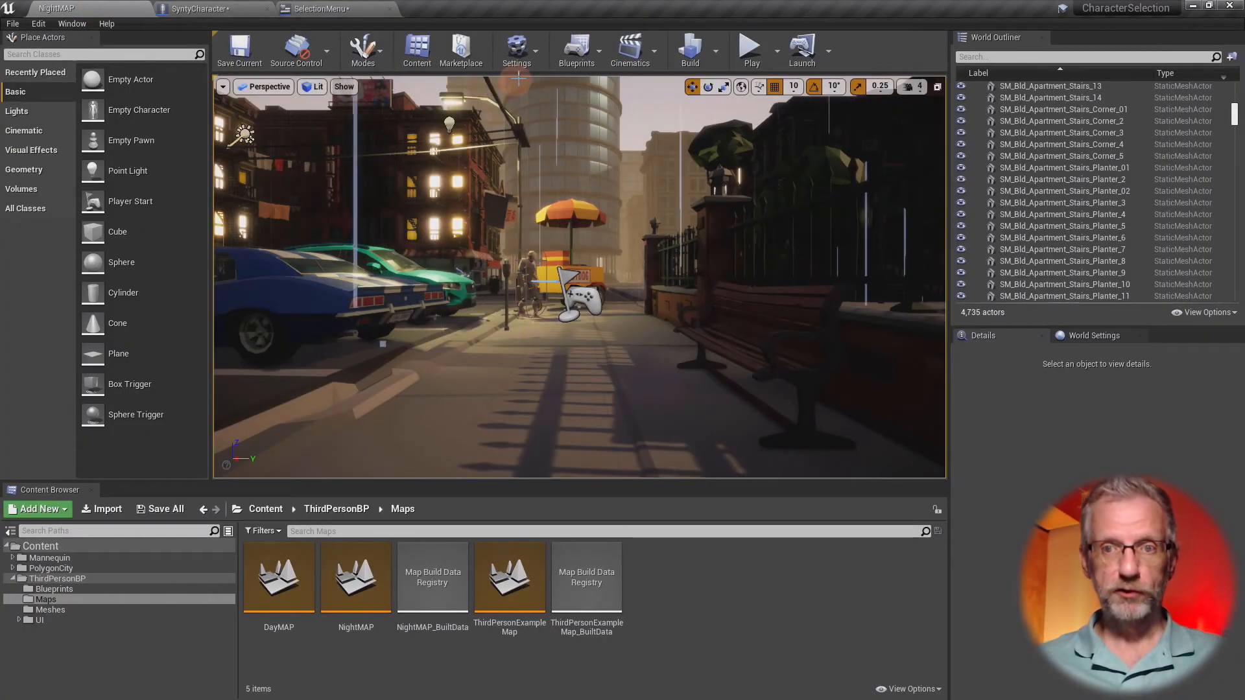
click(729, 269)
key(F11)
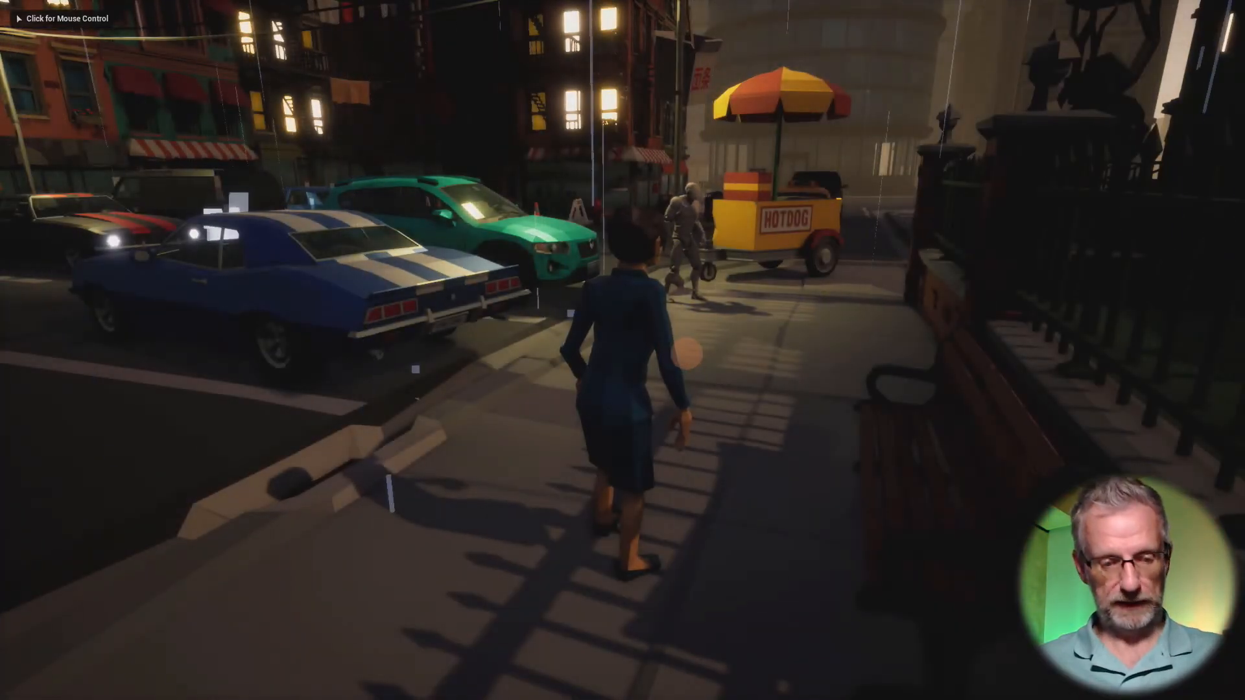
key(w)
click(975, 364)
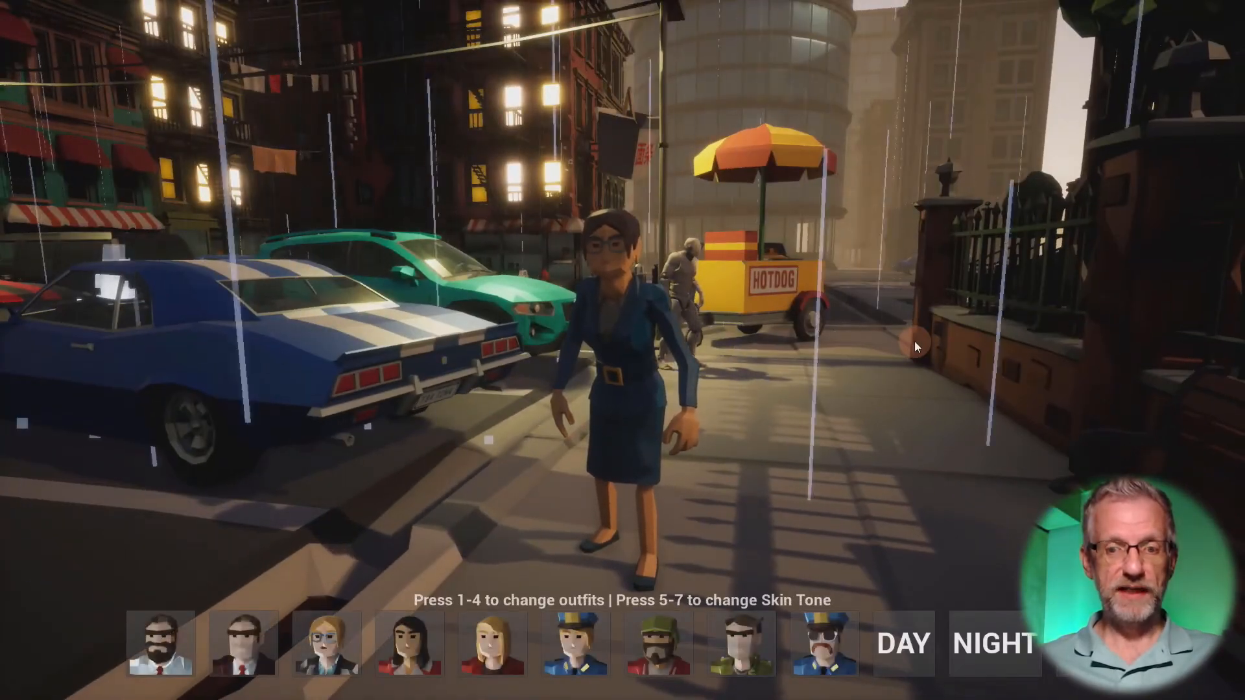
- Repeatedly show and hide the selection menu to check its faster fade and text scaling in both directions
click(914, 344)
key(Tab)
key(Tab)
key(Tab)
key(Tab)
key(Tab)
key(Tab)
key(Tab)
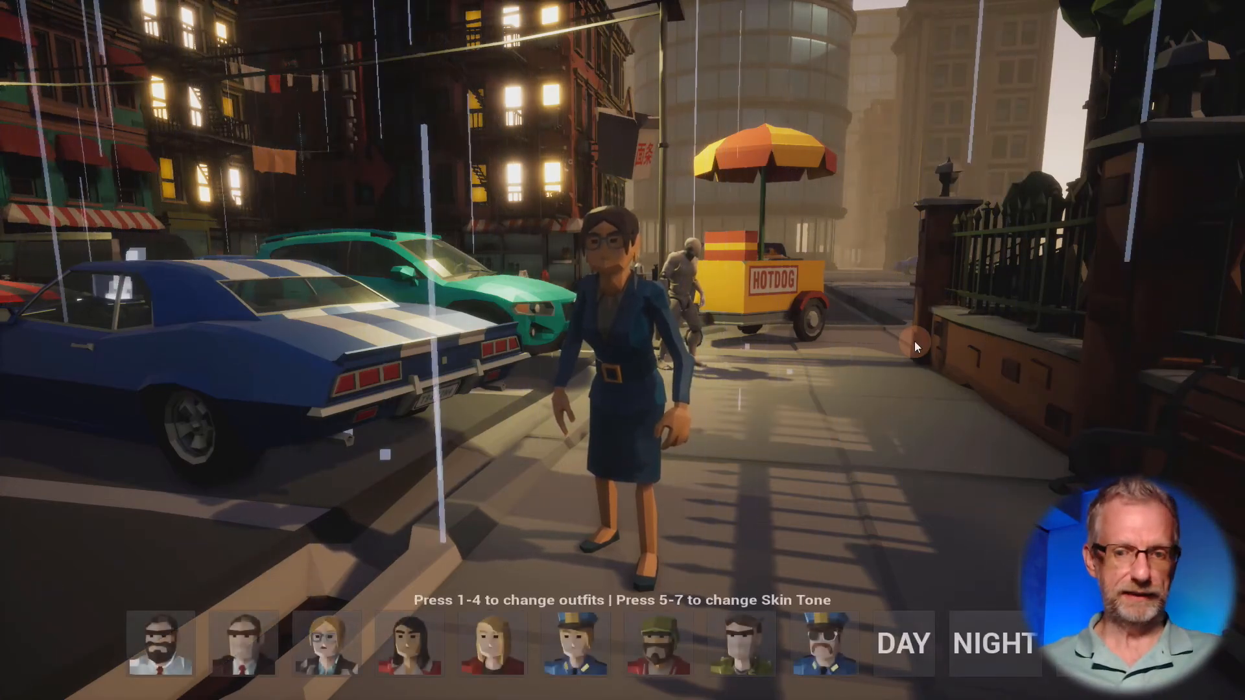
key(Tab)
key(Tab)
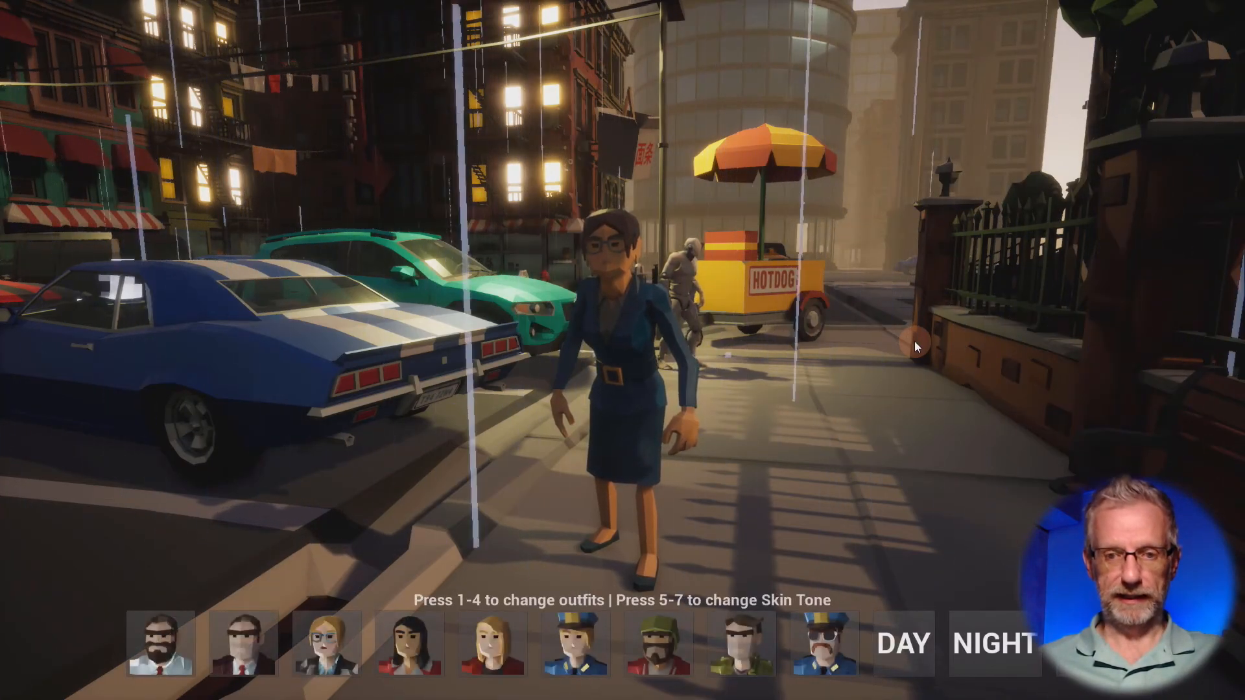
key(Tab)
key(Tab)
key(Tab)
- Run the character along the sidewalk, turn it back toward the camera and show the menu again
key(w)
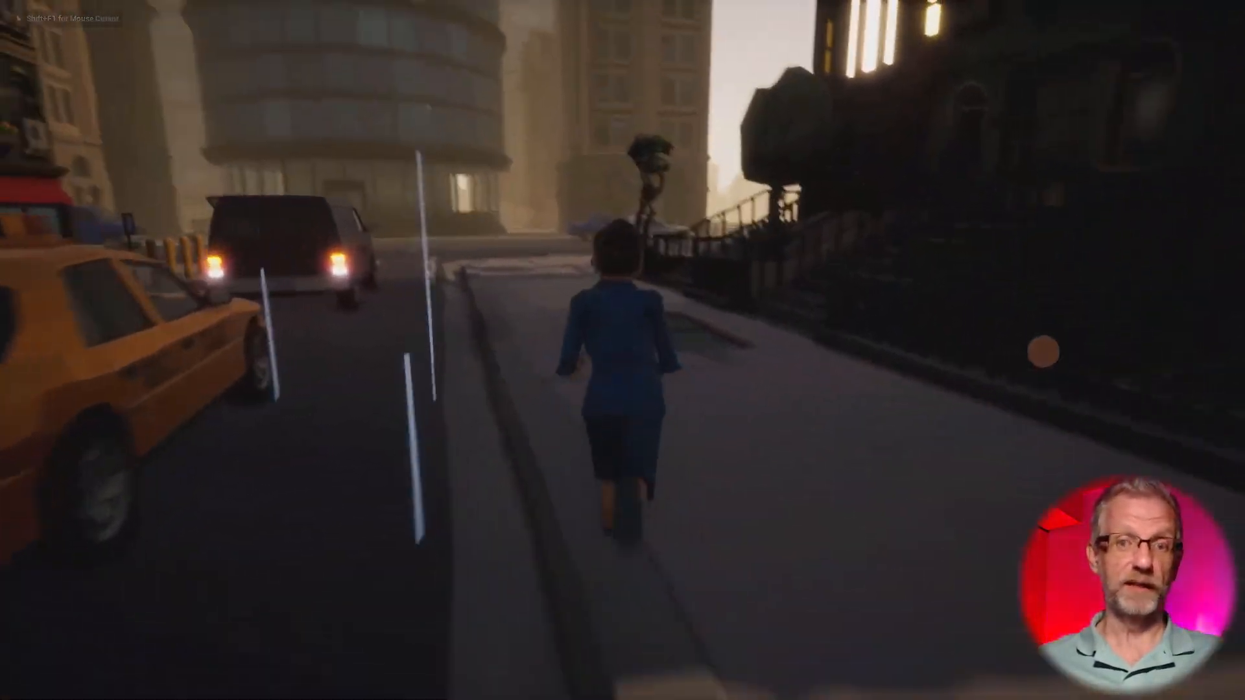
key(s)
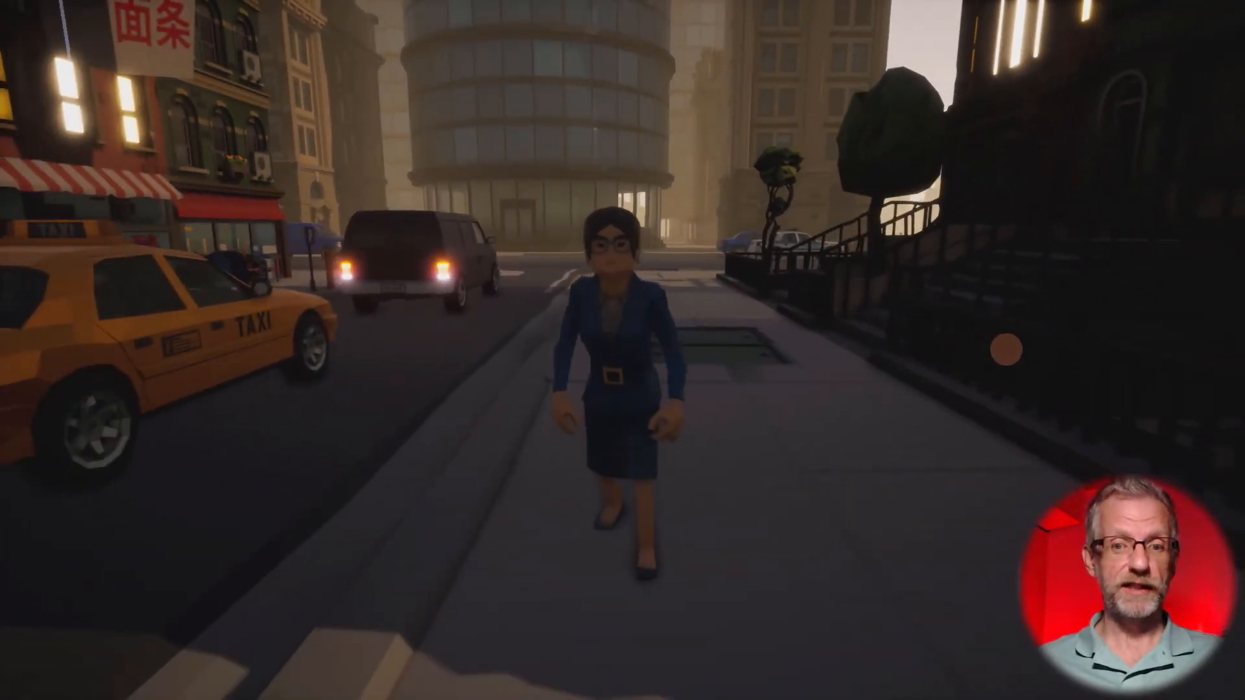
key(Tab)
- Test three characters from the menu, ending with the mustached police officer, and try outfit 2 and skin tone 6
click(656, 662)
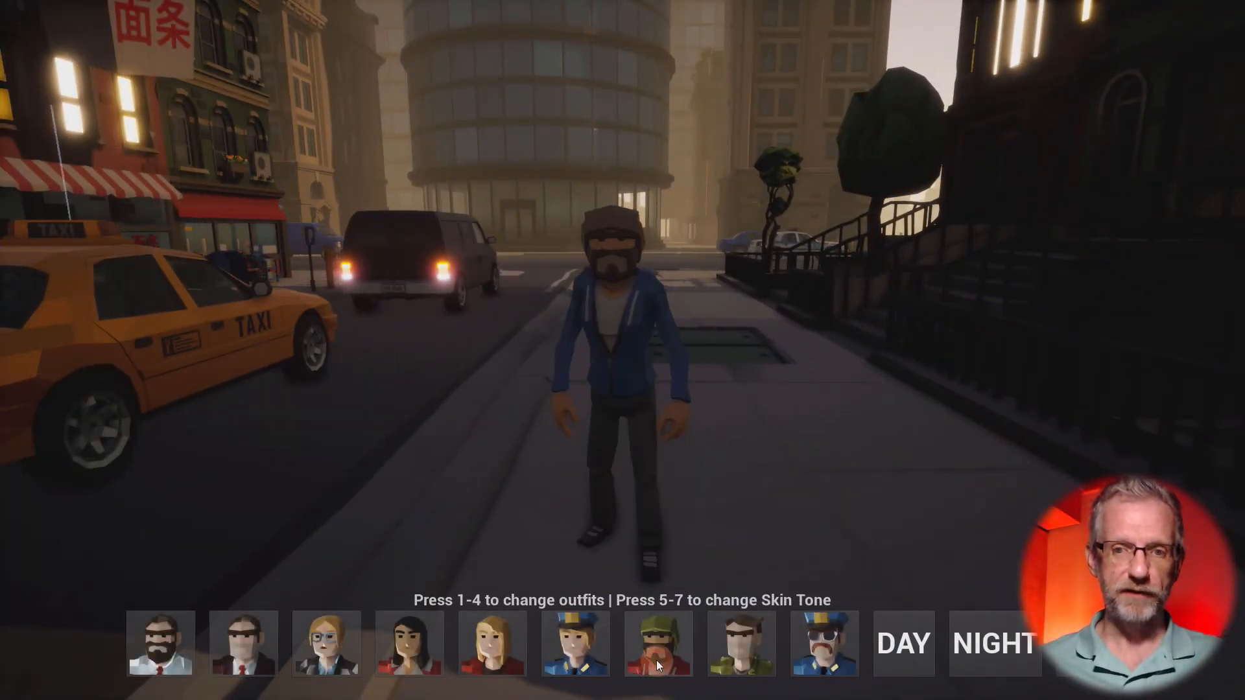
click(718, 654)
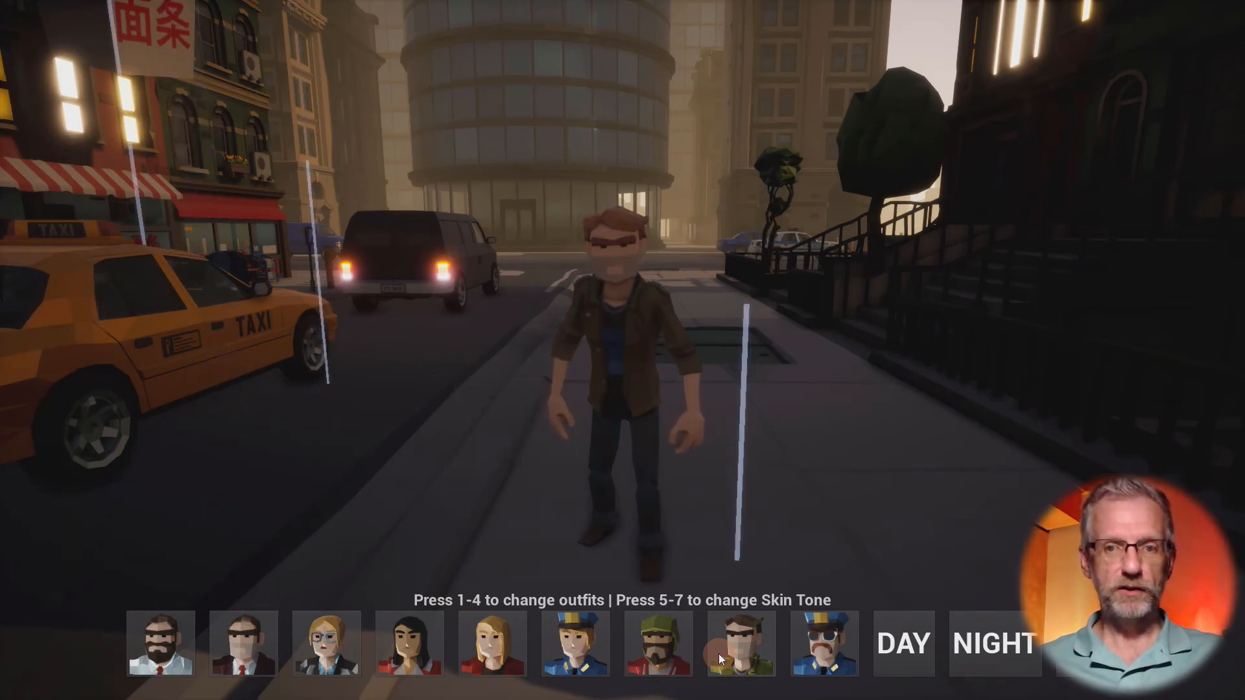
key(2)
key(6)
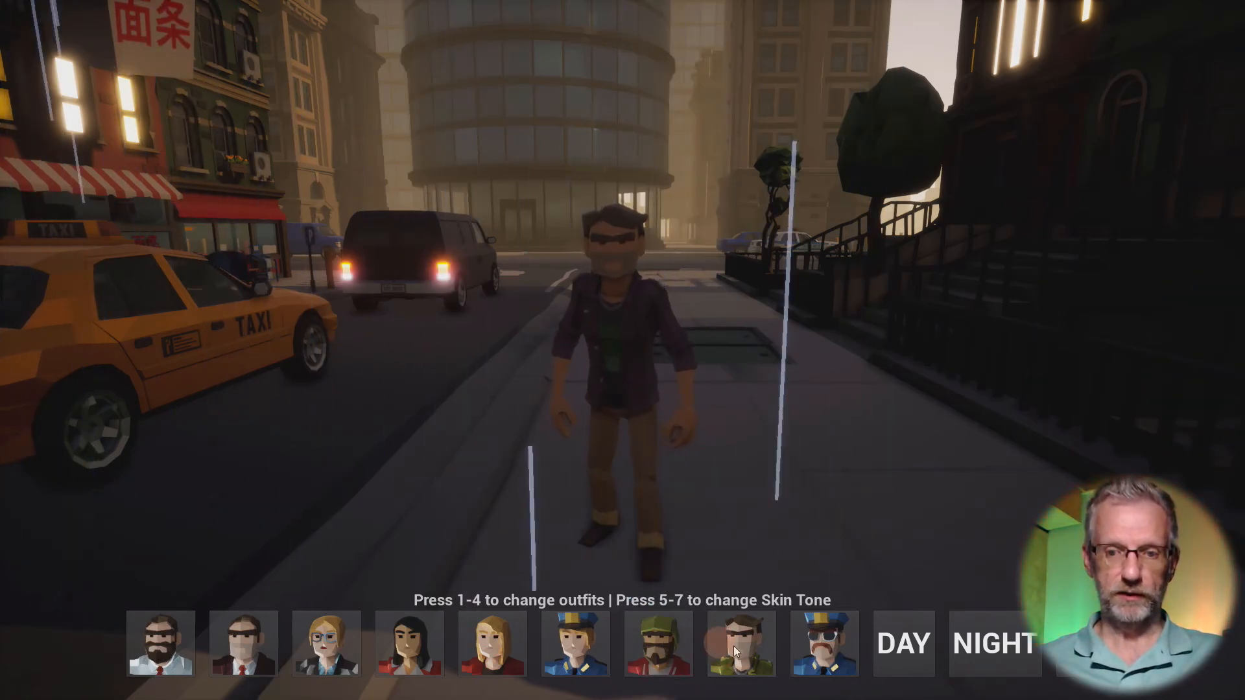
click(825, 650)
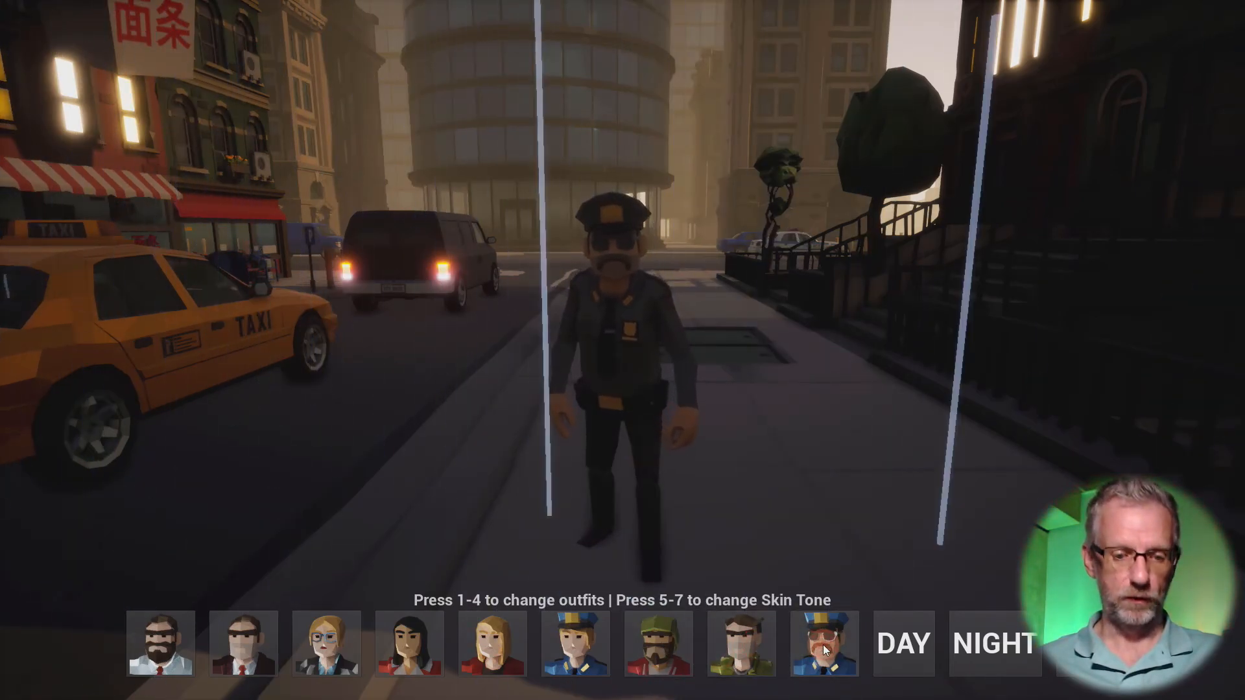
key(2)
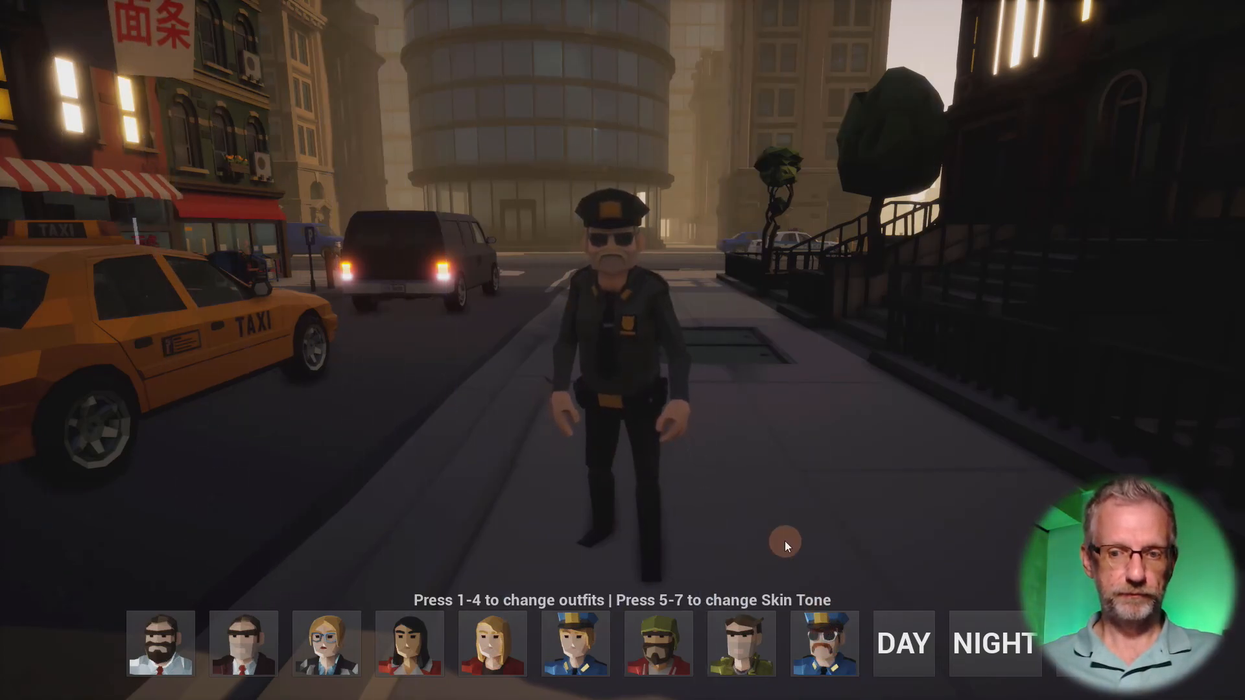
- Run the police officer out onto the waterfront road, turn him back toward the camera and show the selection menu
click(785, 547)
key(w)
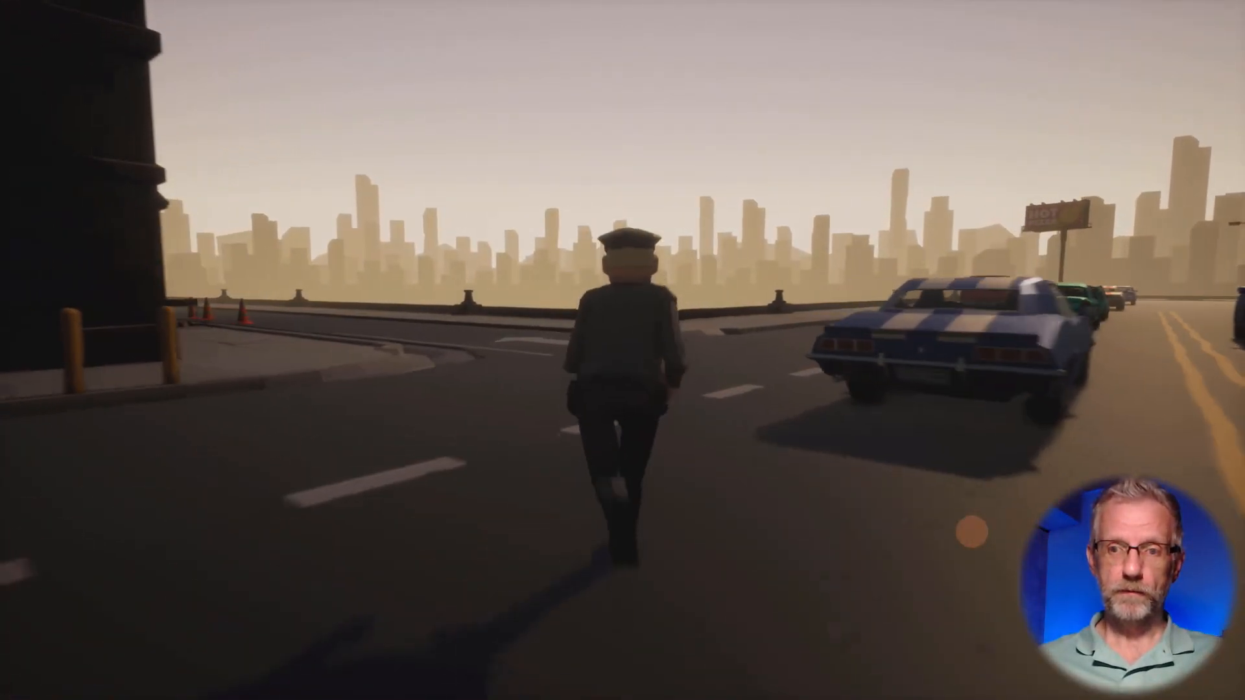
key(s)
key(Tab)
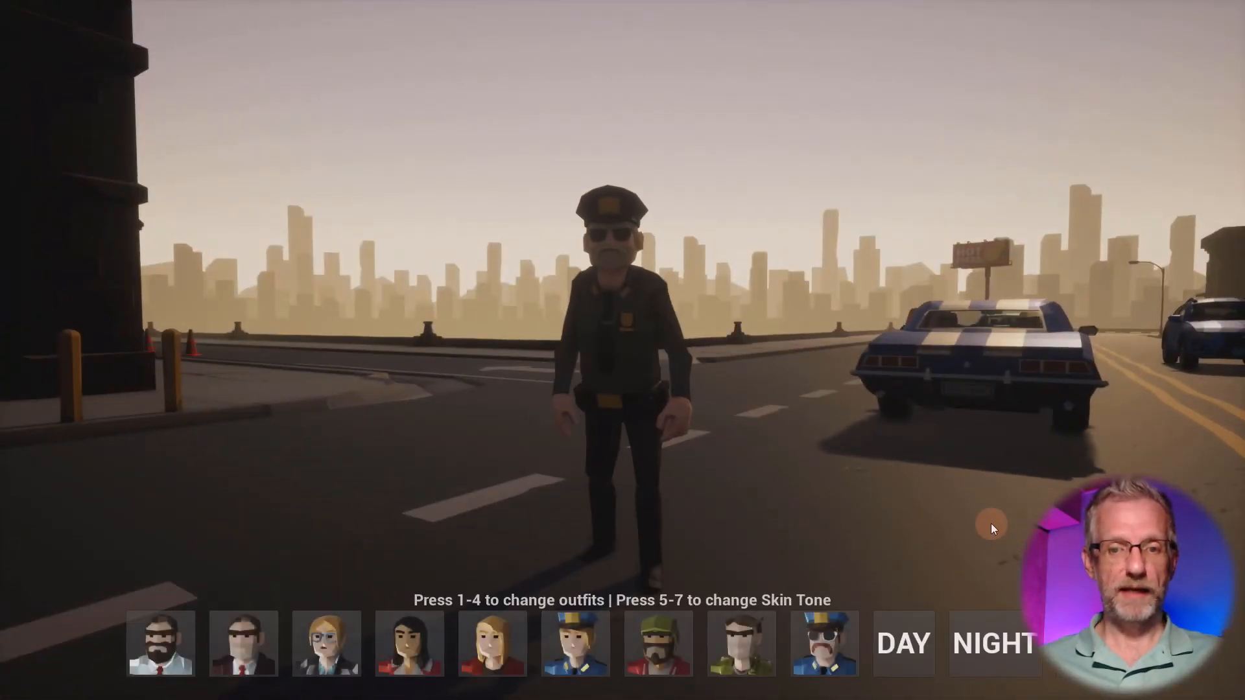
- Test the younger police officer and the dark-haired woman, and run the woman along the road with the menu hidden
click(572, 647)
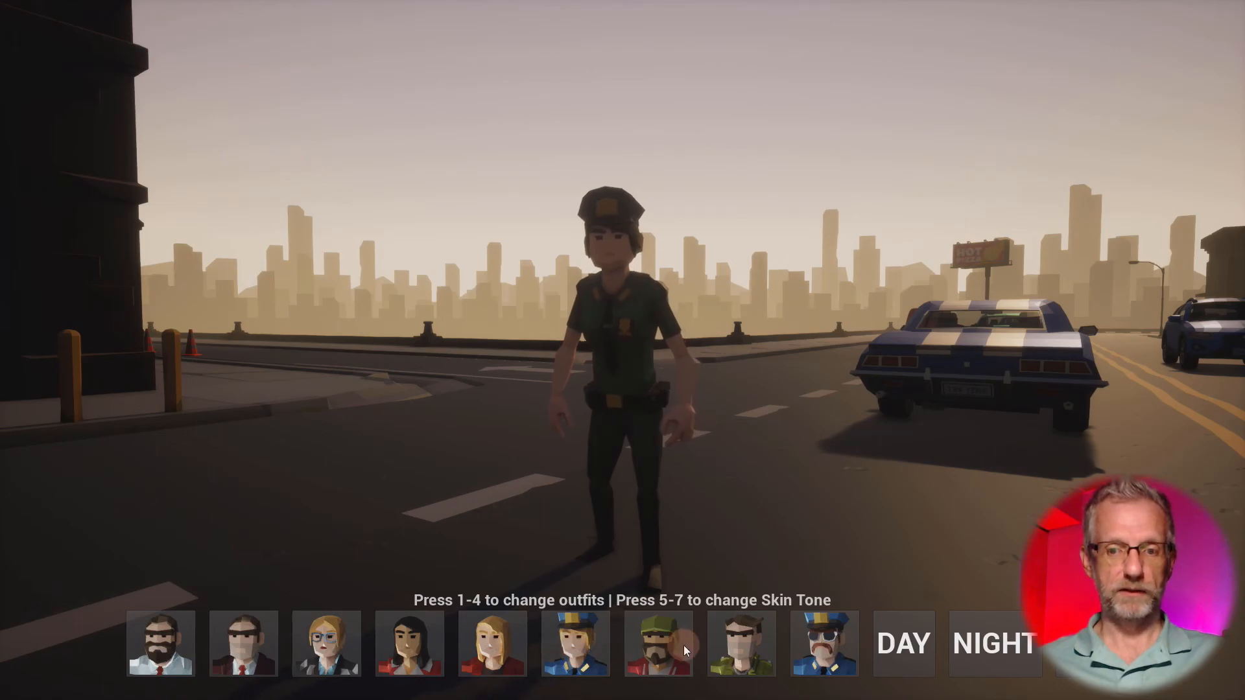
click(411, 633)
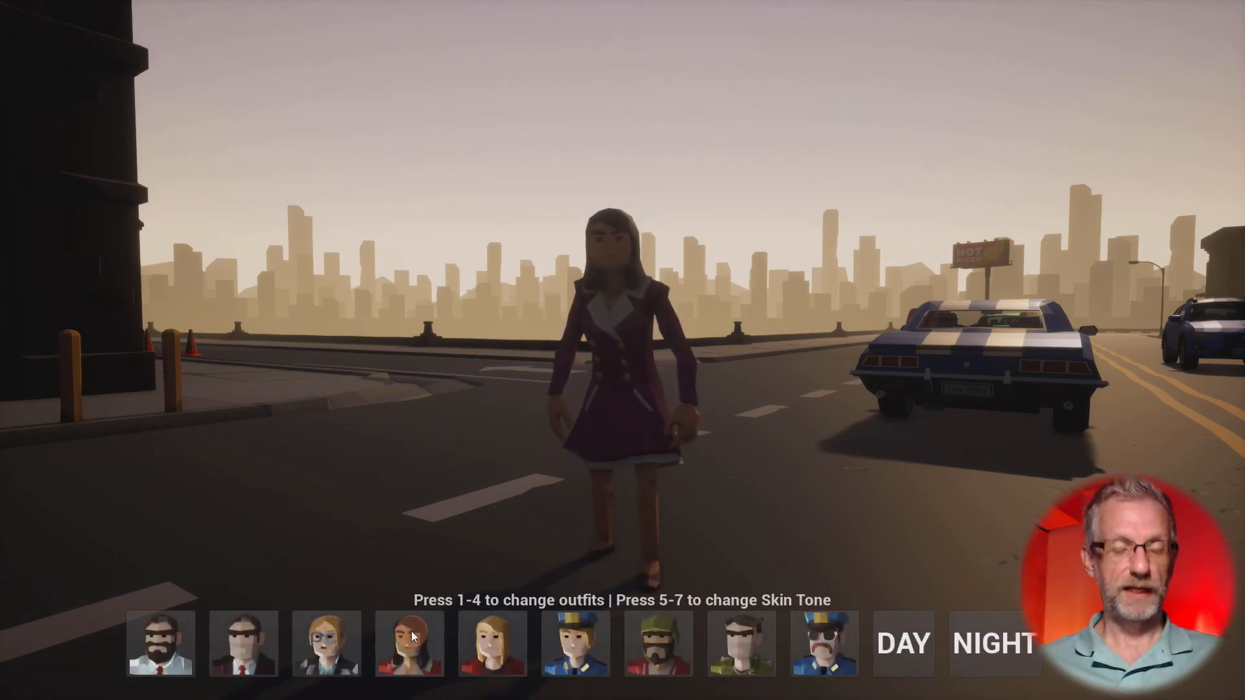
key(Tab)
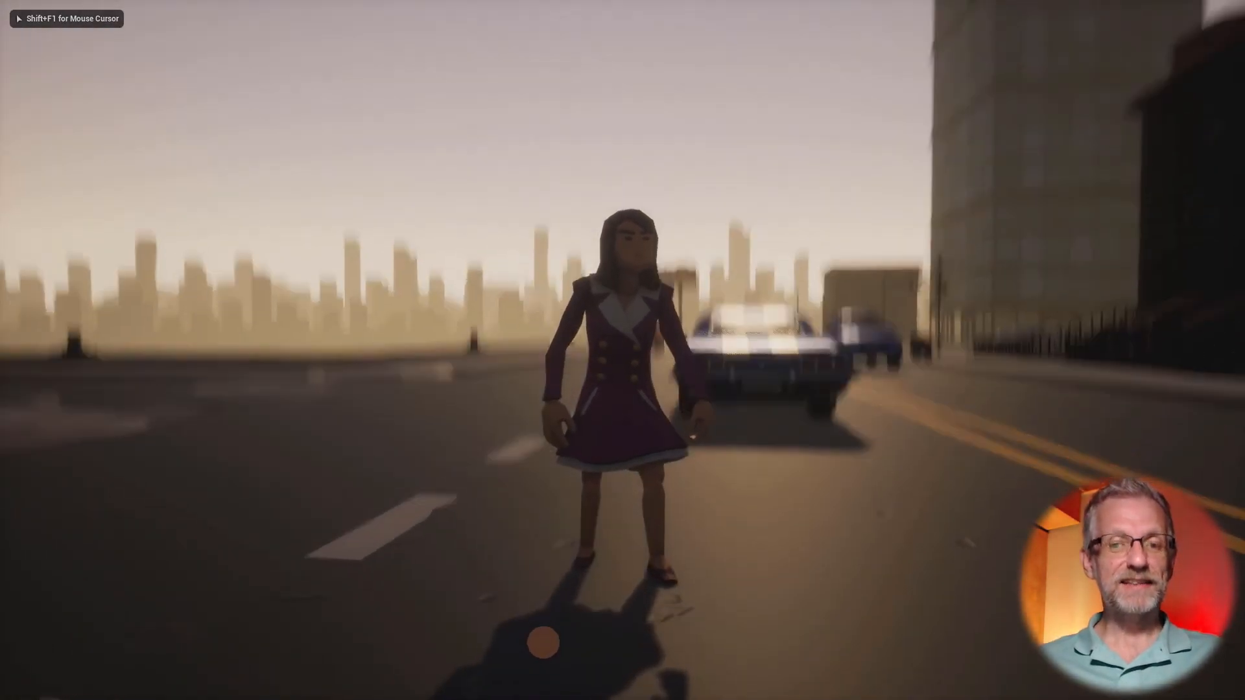
key(w)
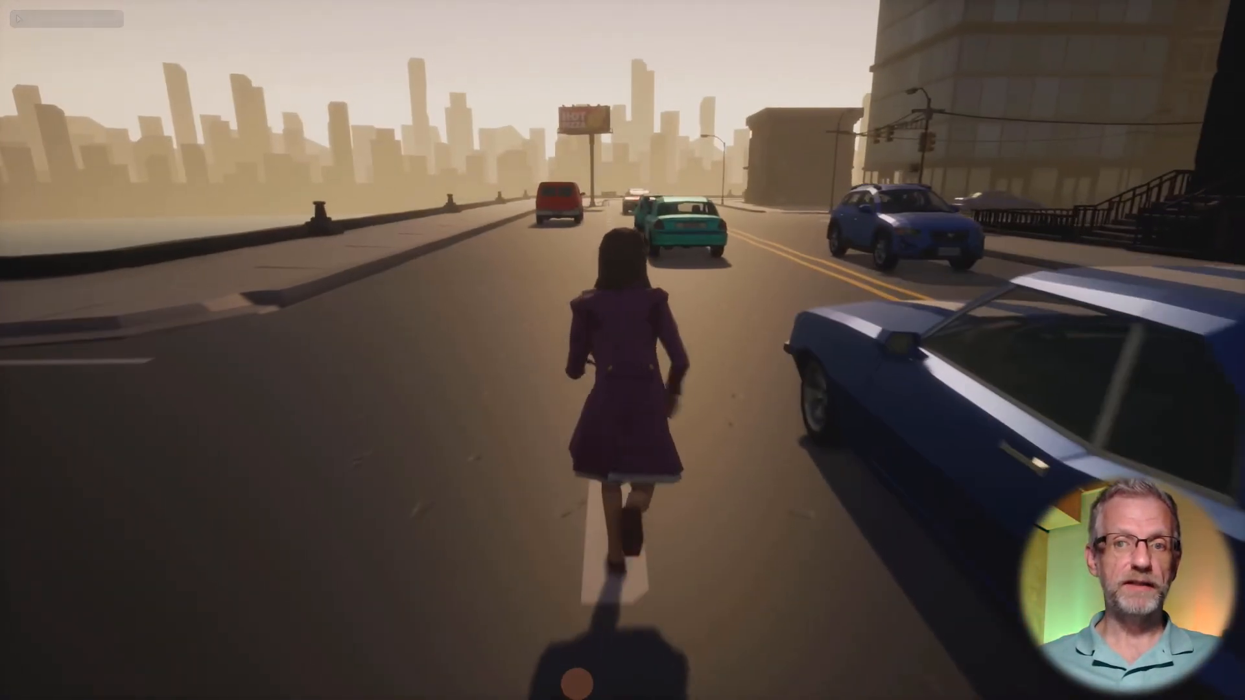
key(s)
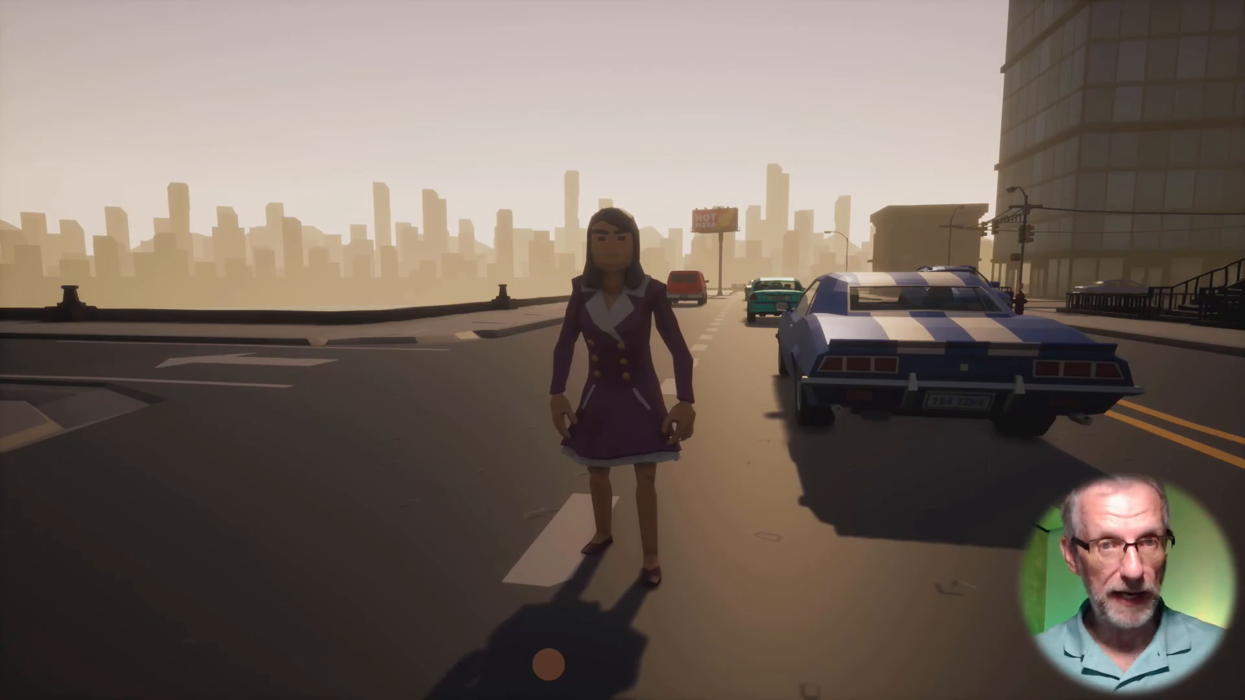